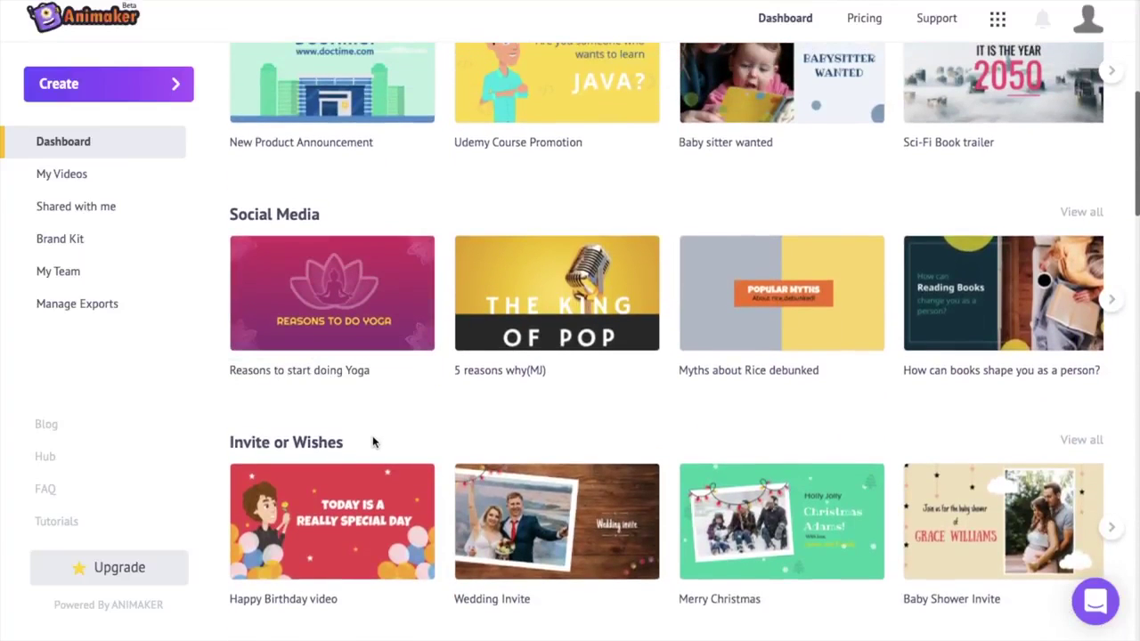
Step: Create a new video project from a blank page
{"action": "scroll", "coordinate": [374, 441], "scroll_direction": "down", "scroll_amount": 10}
{"action": "scroll", "coordinate": [373, 442], "scroll_direction": "up", "scroll_amount": 7}
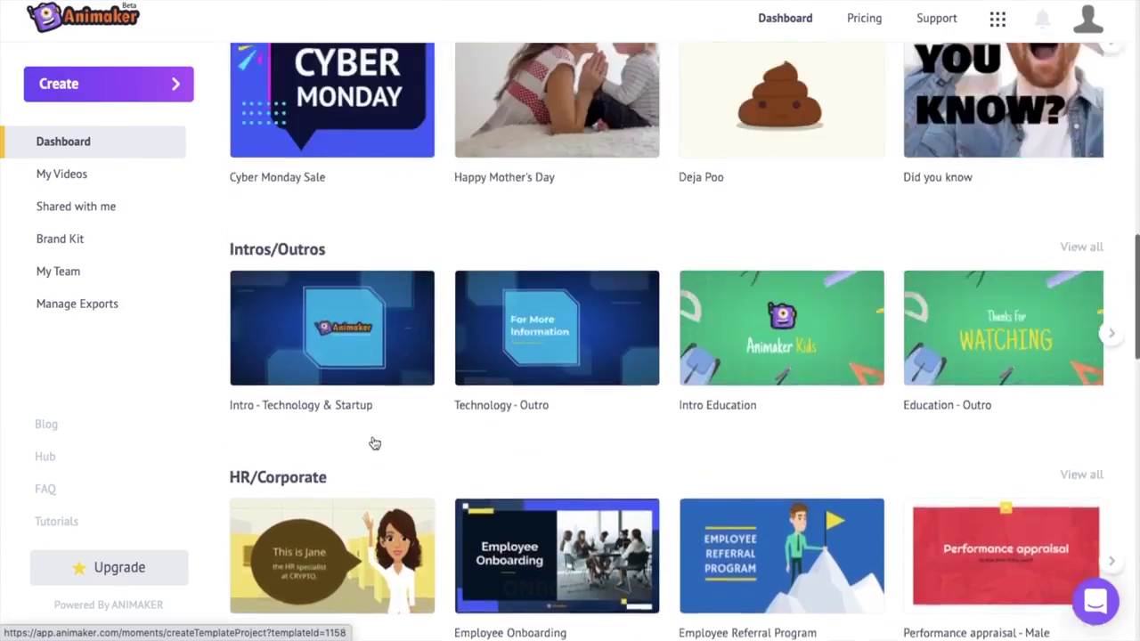
{"action": "scroll", "coordinate": [374, 442], "scroll_direction": "down", "scroll_amount": 11}
{"action": "scroll", "coordinate": [374, 443], "scroll_direction": "up", "scroll_amount": 15}
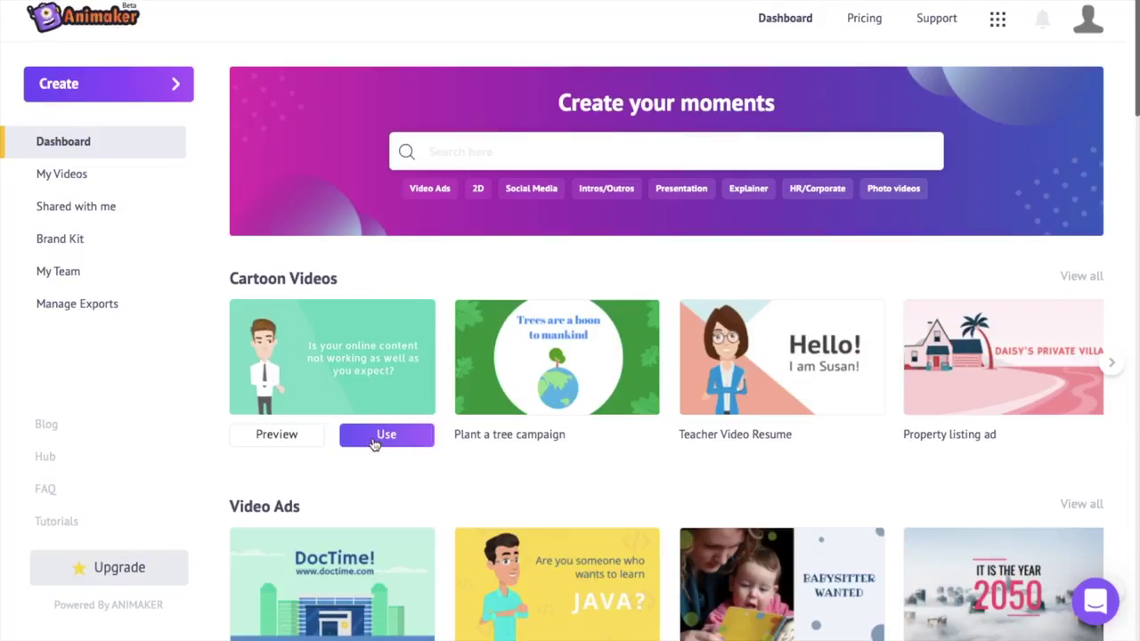
{"action": "left_click", "coordinate": [177, 92]}
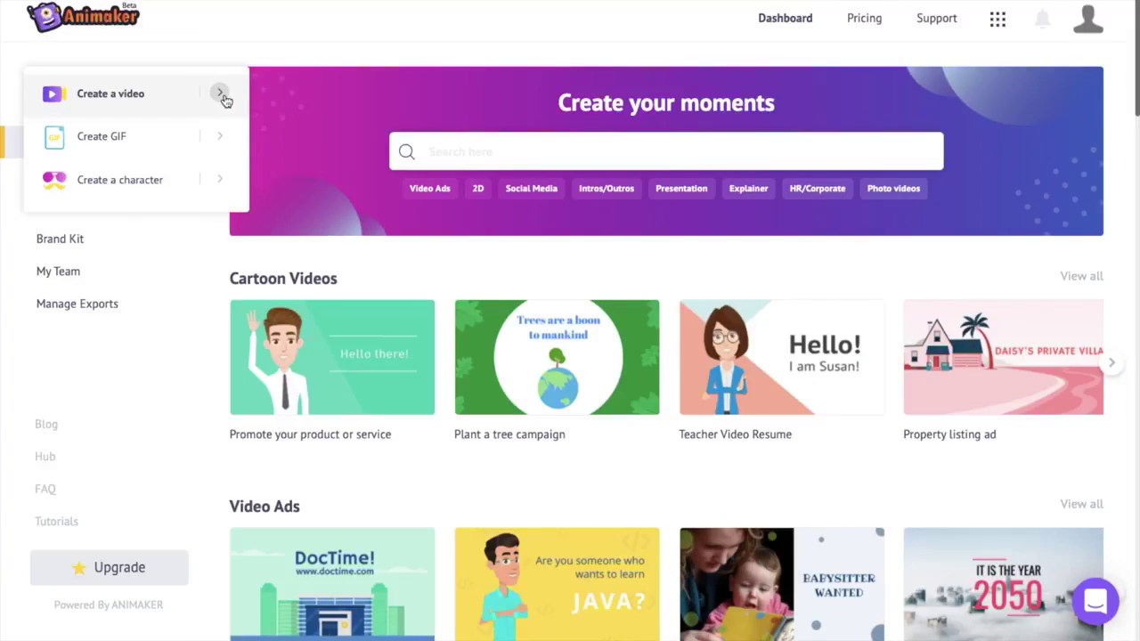
{"action": "mouse_move", "coordinate": [226, 100]}
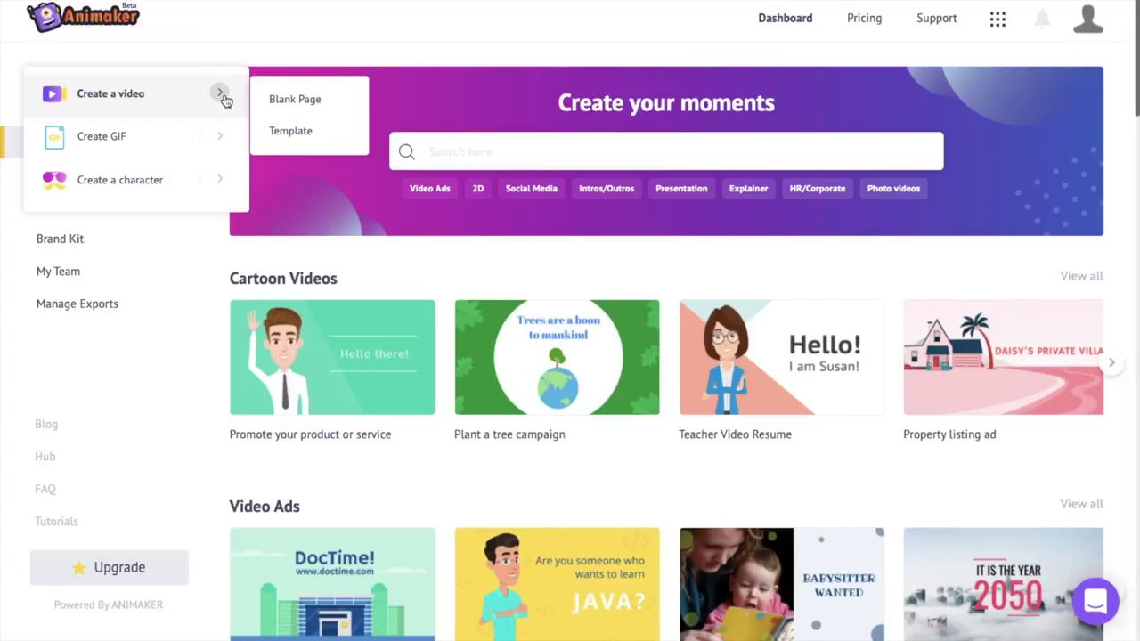
{"action": "left_click", "coordinate": [305, 104]}
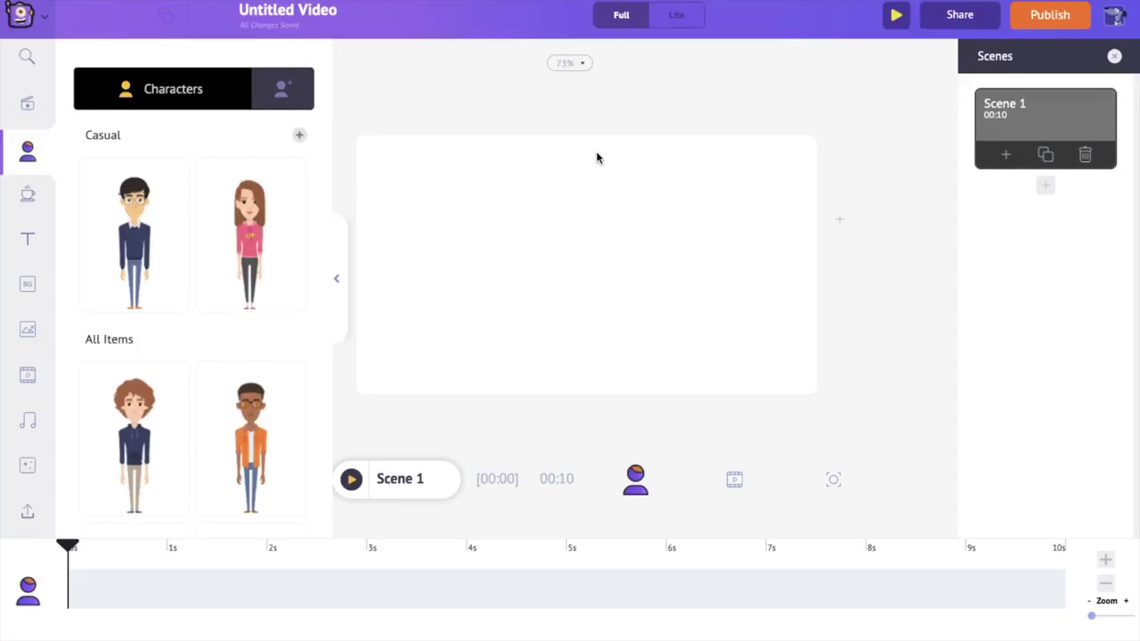
Step: Set Scene 1's background to the Office image with the green wall panel, potted plant and white sofa
{"action": "left_click", "coordinate": [27, 295]}
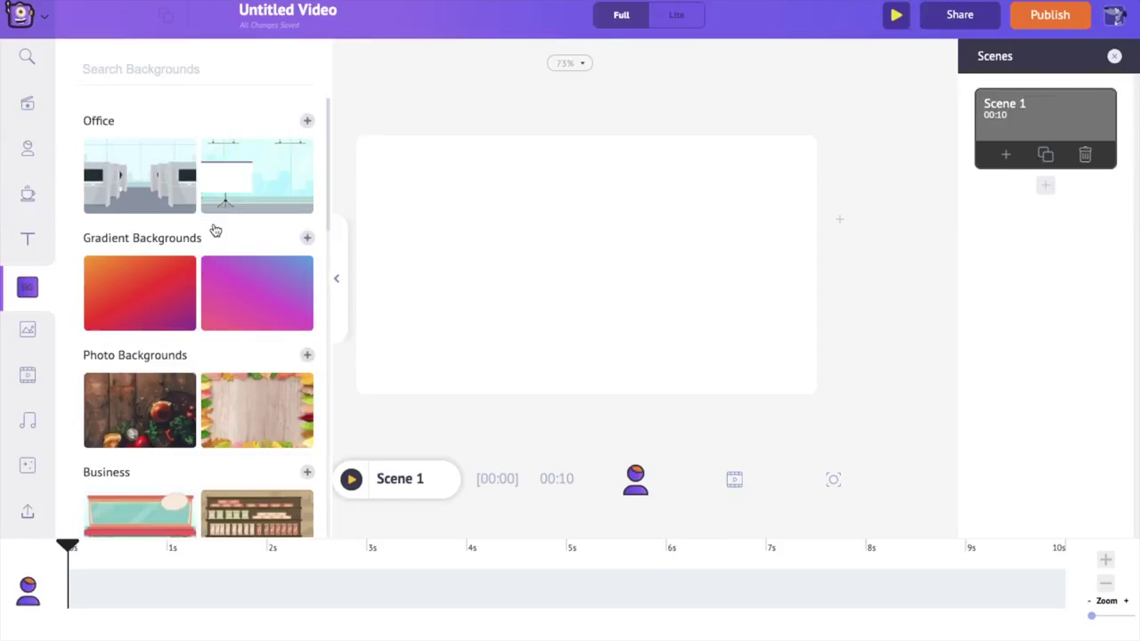
{"action": "scroll", "coordinate": [215, 231], "scroll_direction": "down", "scroll_amount": 12}
{"action": "scroll", "coordinate": [215, 230], "scroll_direction": "down", "scroll_amount": 3}
{"action": "scroll", "coordinate": [214, 230], "scroll_direction": "up", "scroll_amount": 15}
{"action": "left_click", "coordinate": [307, 122]}
{"action": "scroll", "coordinate": [281, 264], "scroll_direction": "down", "scroll_amount": 1}
{"action": "scroll", "coordinate": [282, 264], "scroll_direction": "up", "scroll_amount": 1}
{"action": "left_click", "coordinate": [161, 348]}
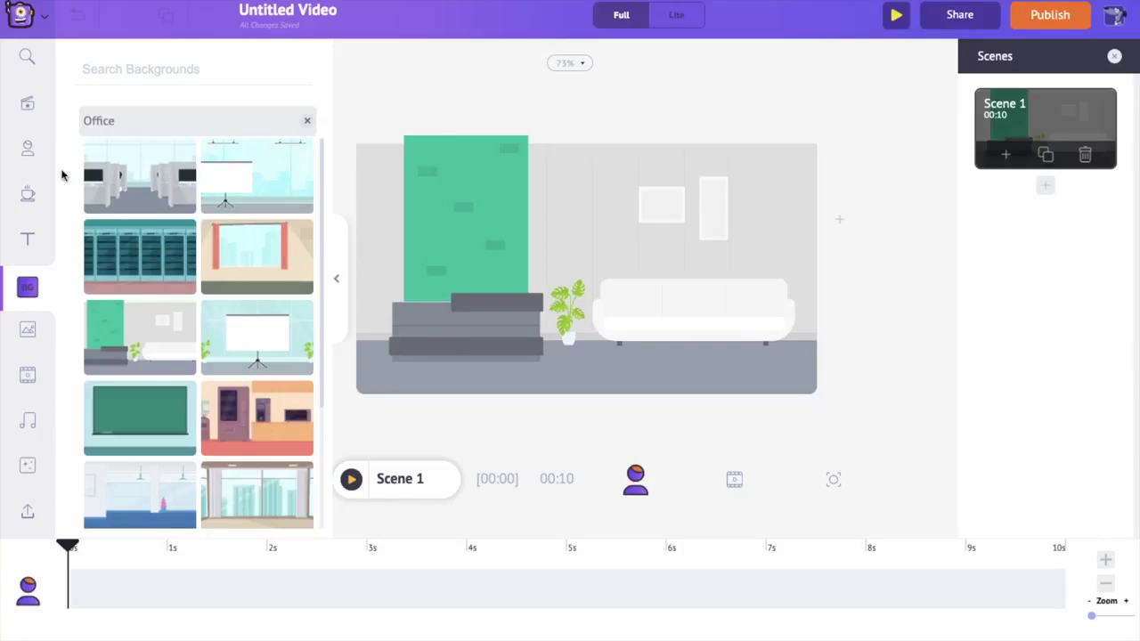
Step: Start creating a custom character of your own from the My Characters collection
{"action": "left_click", "coordinate": [26, 153]}
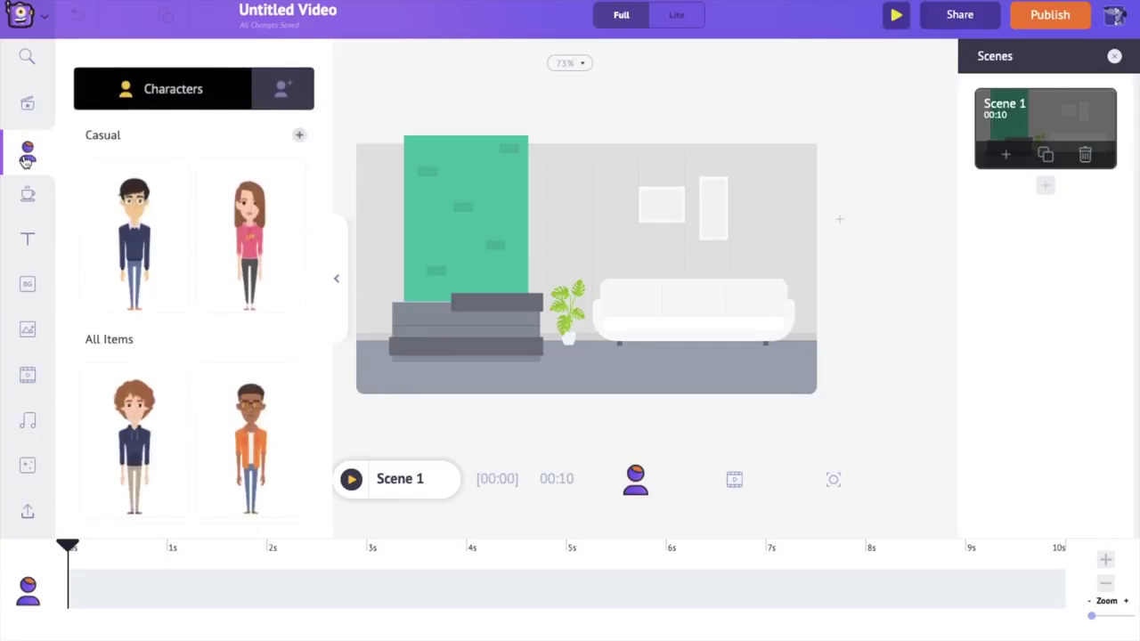
{"action": "scroll", "coordinate": [183, 307], "scroll_direction": "down", "scroll_amount": 8}
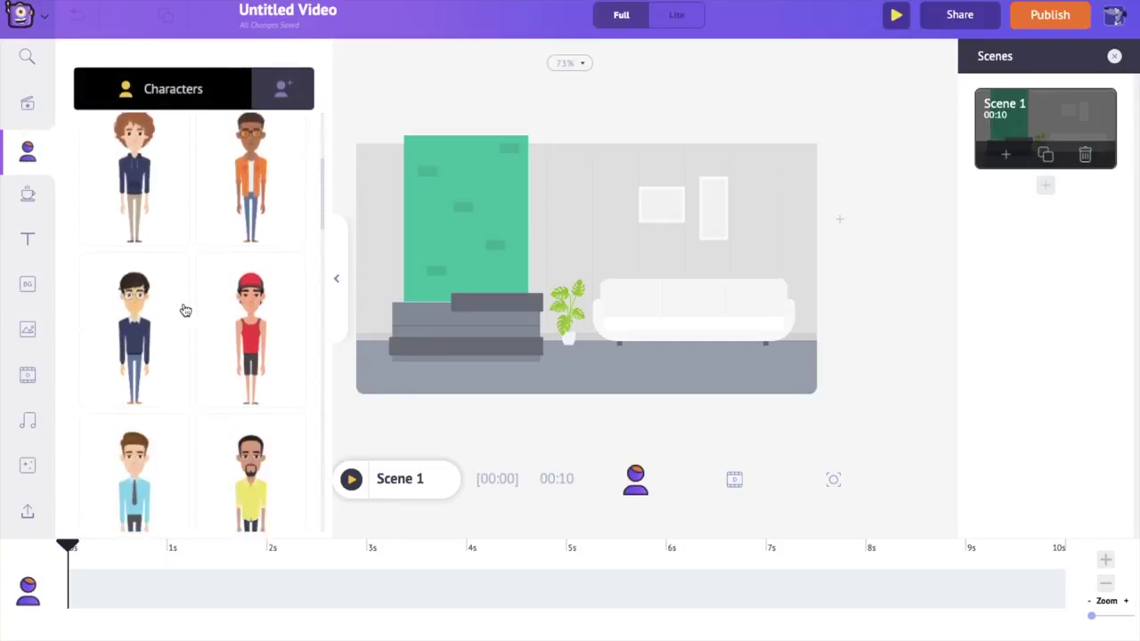
{"action": "scroll", "coordinate": [184, 310], "scroll_direction": "down", "scroll_amount": 2}
{"action": "scroll", "coordinate": [183, 310], "scroll_direction": "up", "scroll_amount": 10}
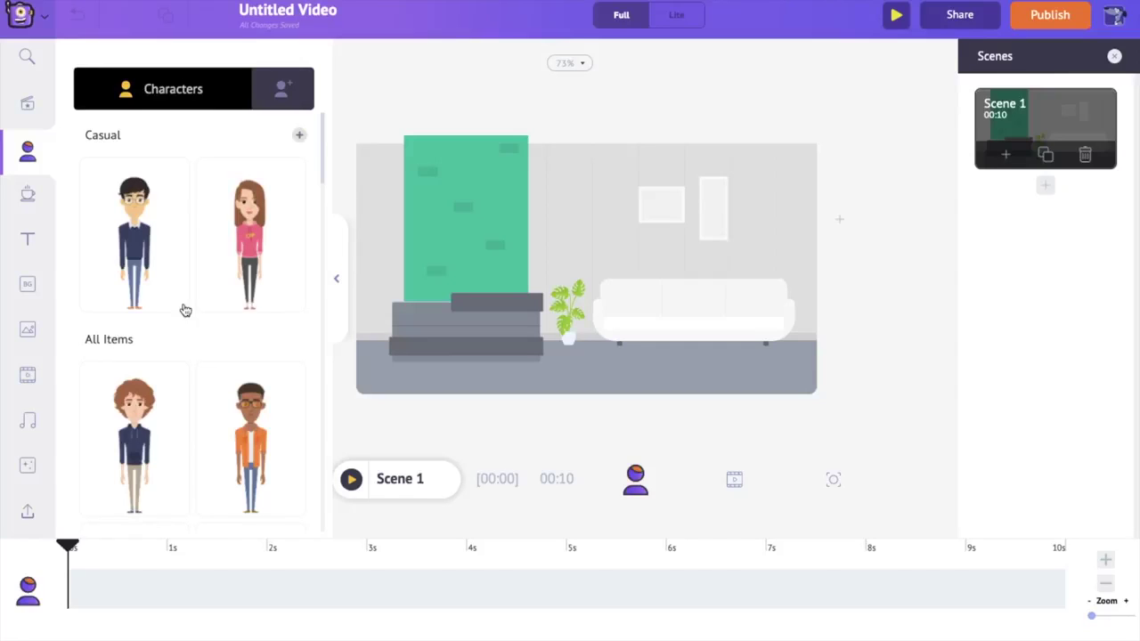
{"action": "left_click", "coordinate": [281, 96]}
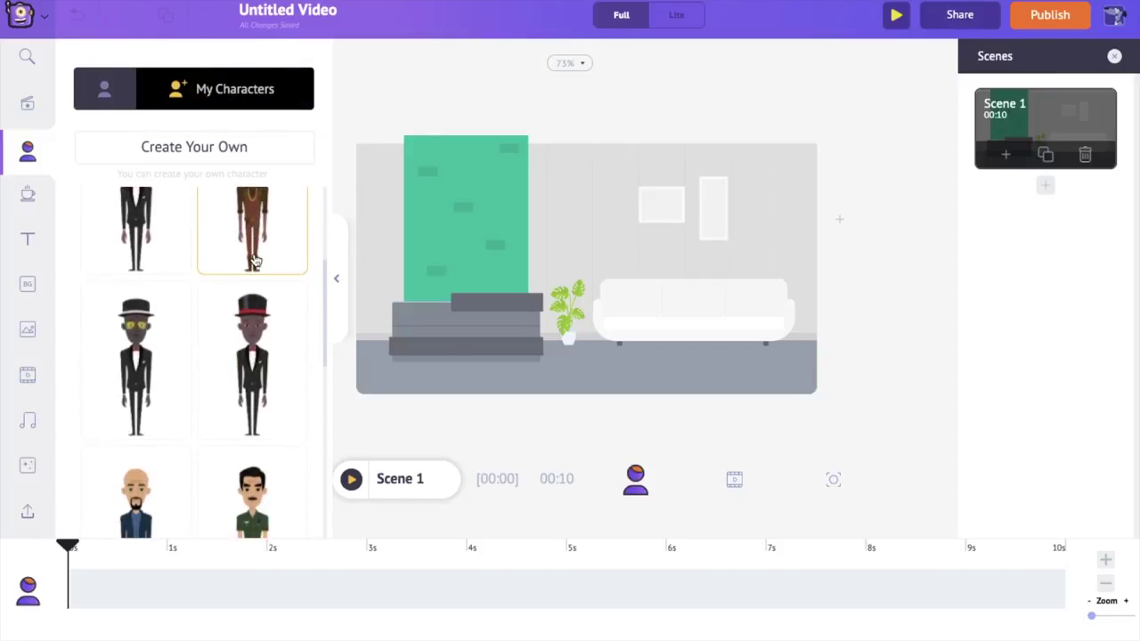
{"action": "left_click", "coordinate": [252, 151]}
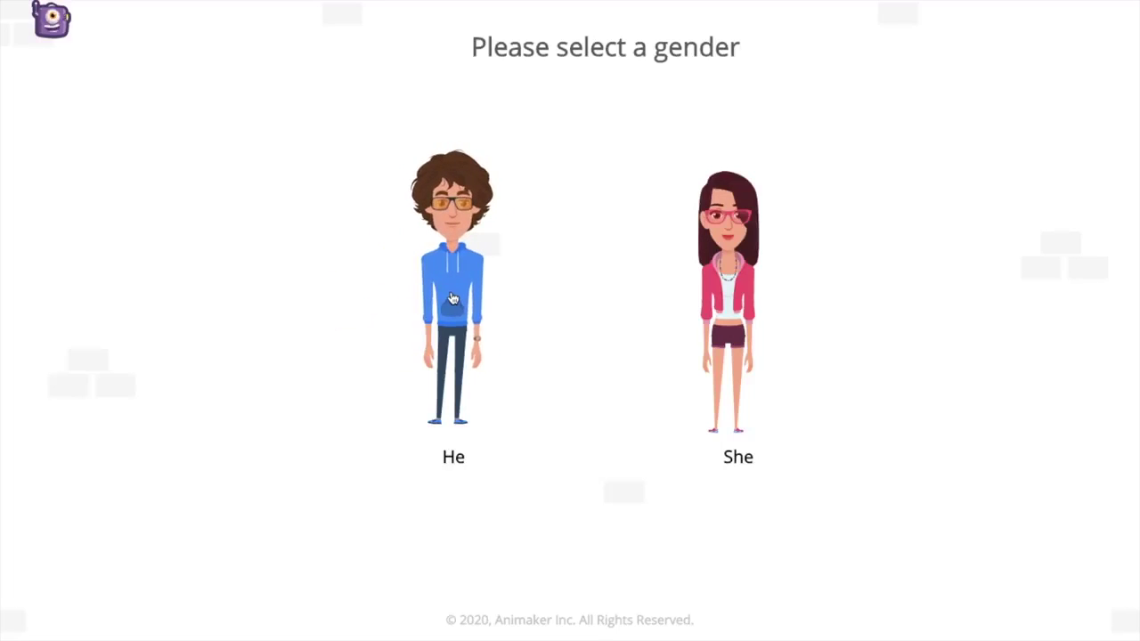
Step: Choose He as the gender and the curly brown-haired look in the navy hoodie as the character's base
{"action": "left_click", "coordinate": [452, 298]}
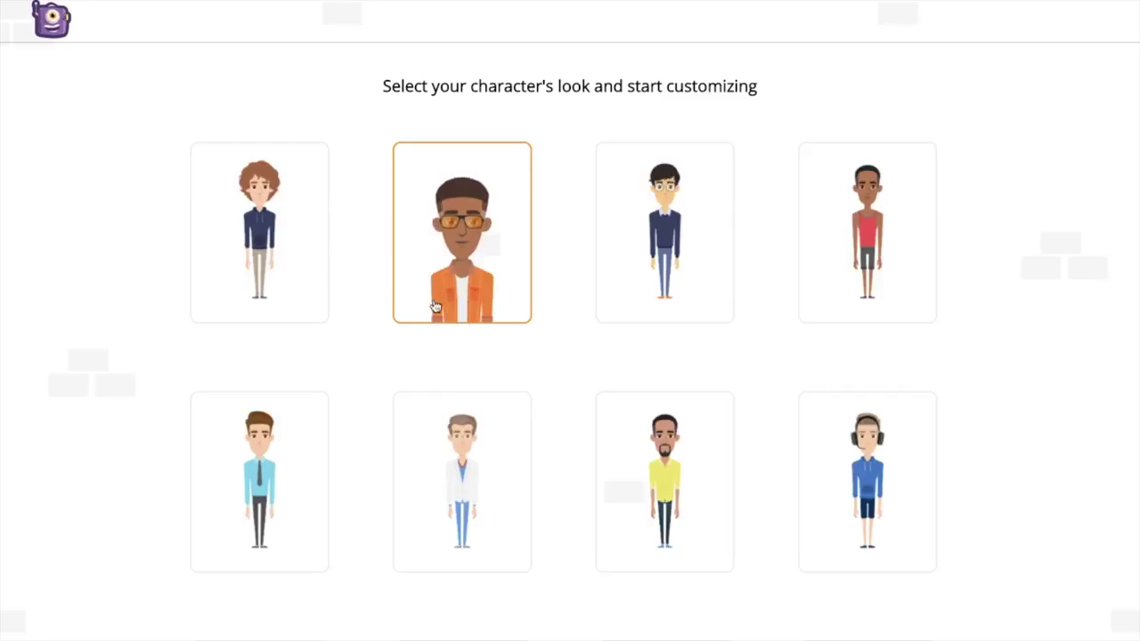
{"action": "scroll", "coordinate": [413, 326], "scroll_direction": "down", "scroll_amount": 2}
{"action": "scroll", "coordinate": [413, 326], "scroll_direction": "up", "scroll_amount": 2}
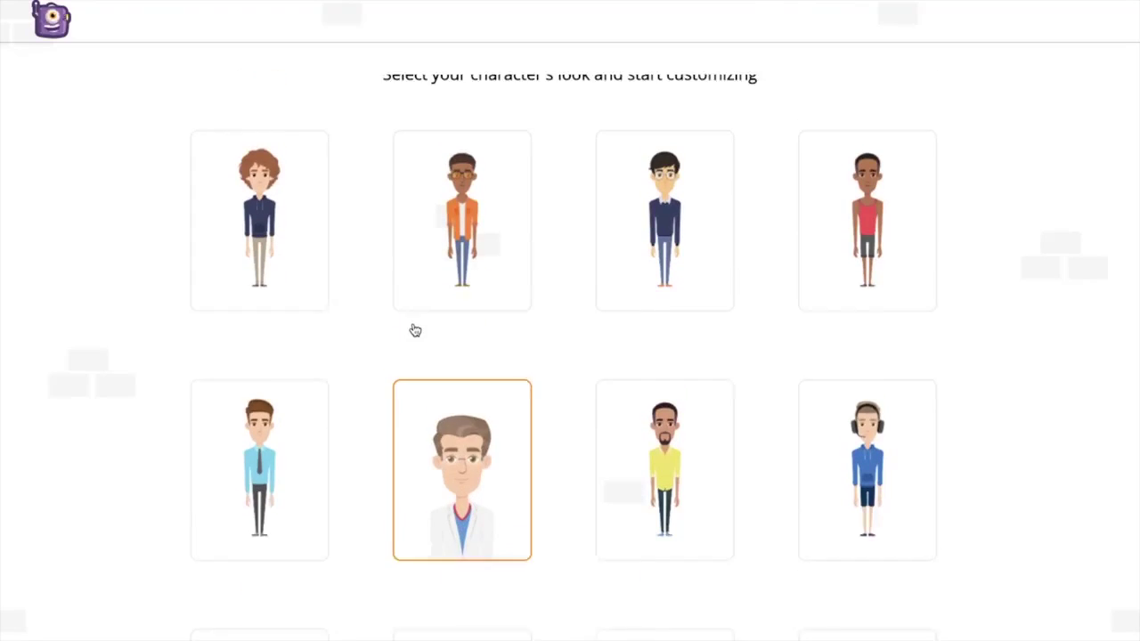
{"action": "scroll", "coordinate": [346, 322], "scroll_direction": "down", "scroll_amount": 2}
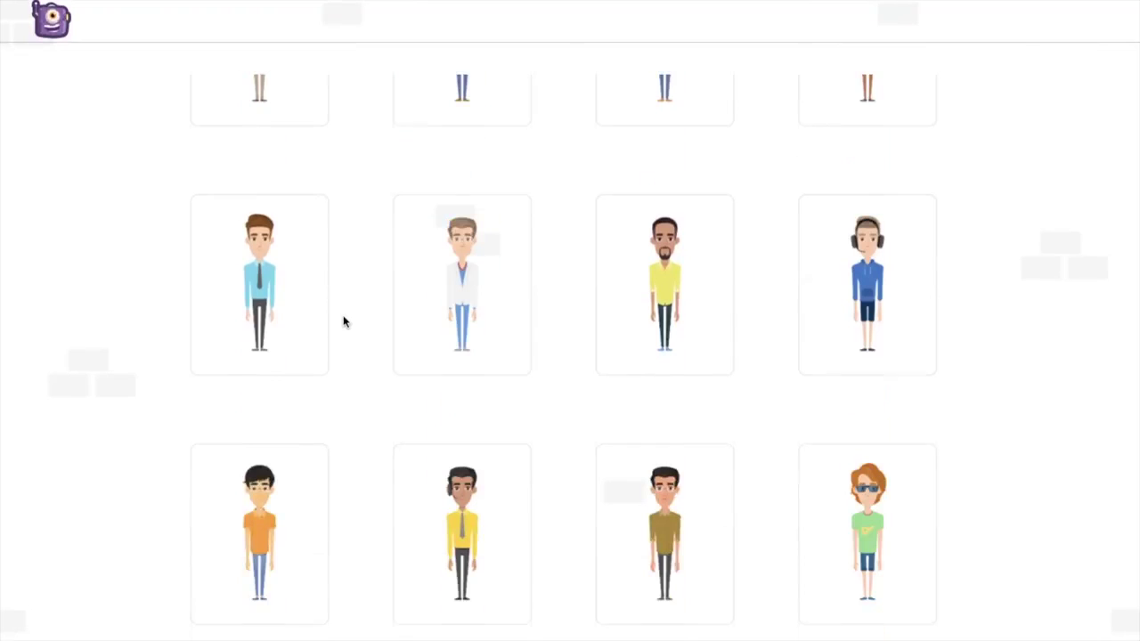
{"action": "scroll", "coordinate": [345, 322], "scroll_direction": "up", "scroll_amount": 2}
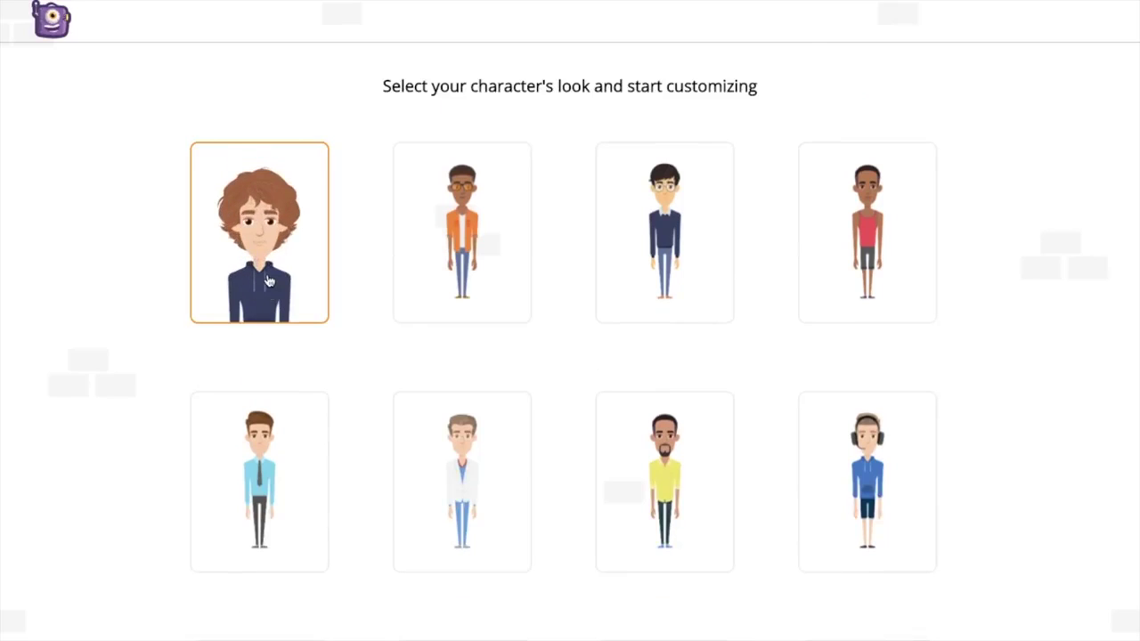
{"action": "left_click", "coordinate": [268, 282]}
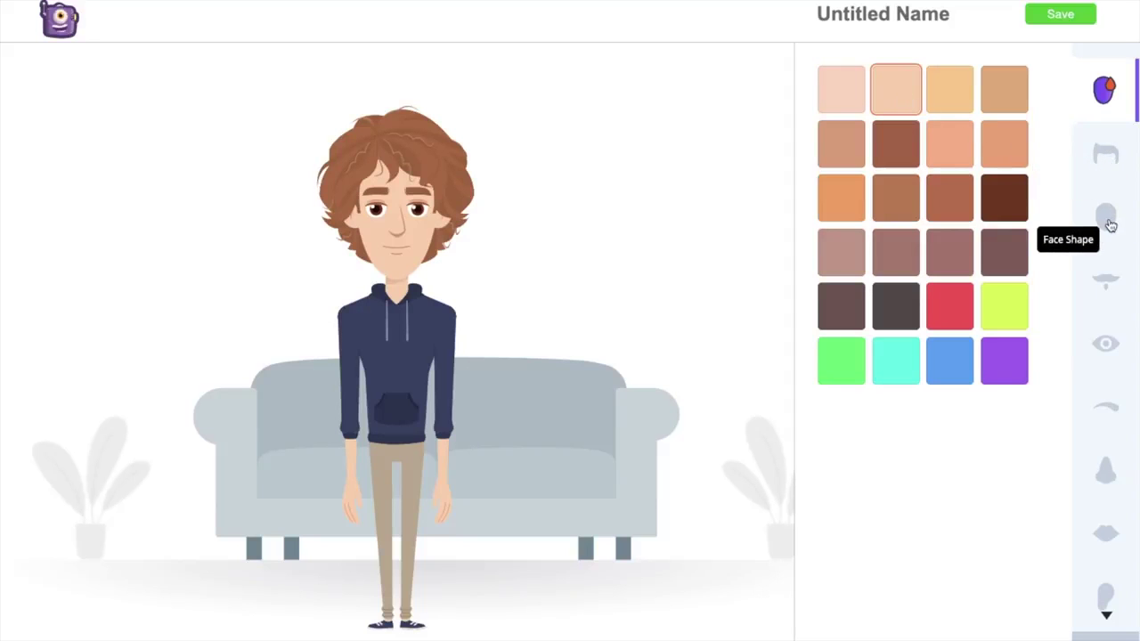
Step: Look through the character's customization categories, from hair and facial features to clothing, footwear and accessories
{"action": "scroll", "coordinate": [1111, 227], "scroll_direction": "down", "scroll_amount": 4}
{"action": "scroll", "coordinate": [1111, 227], "scroll_direction": "down", "scroll_amount": 5}
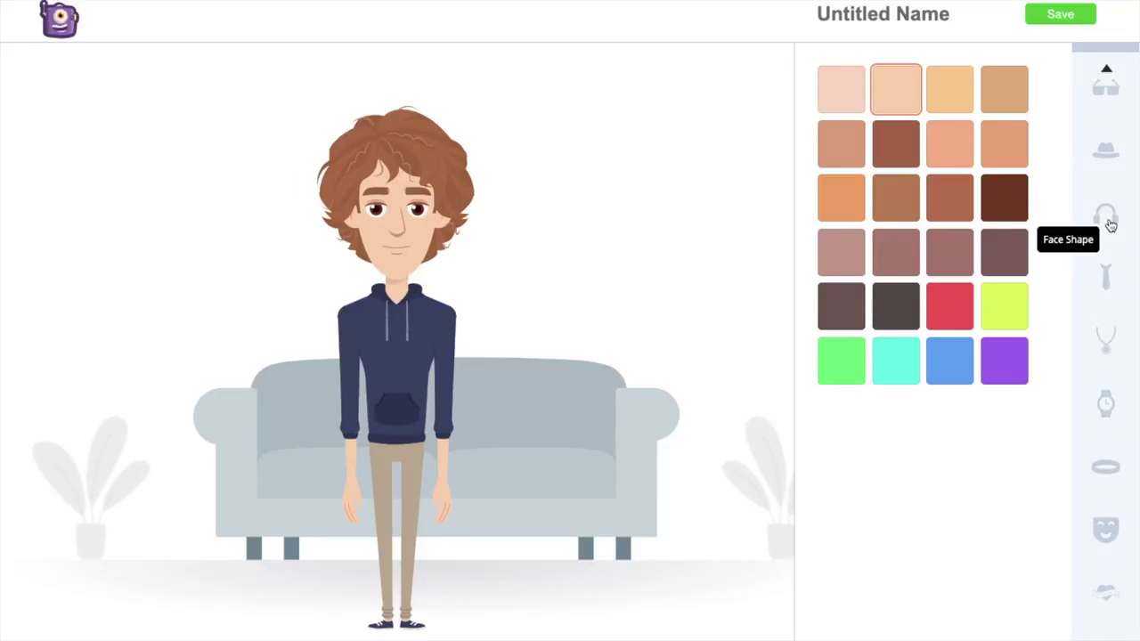
{"action": "scroll", "coordinate": [1107, 229], "scroll_direction": "up", "scroll_amount": 10}
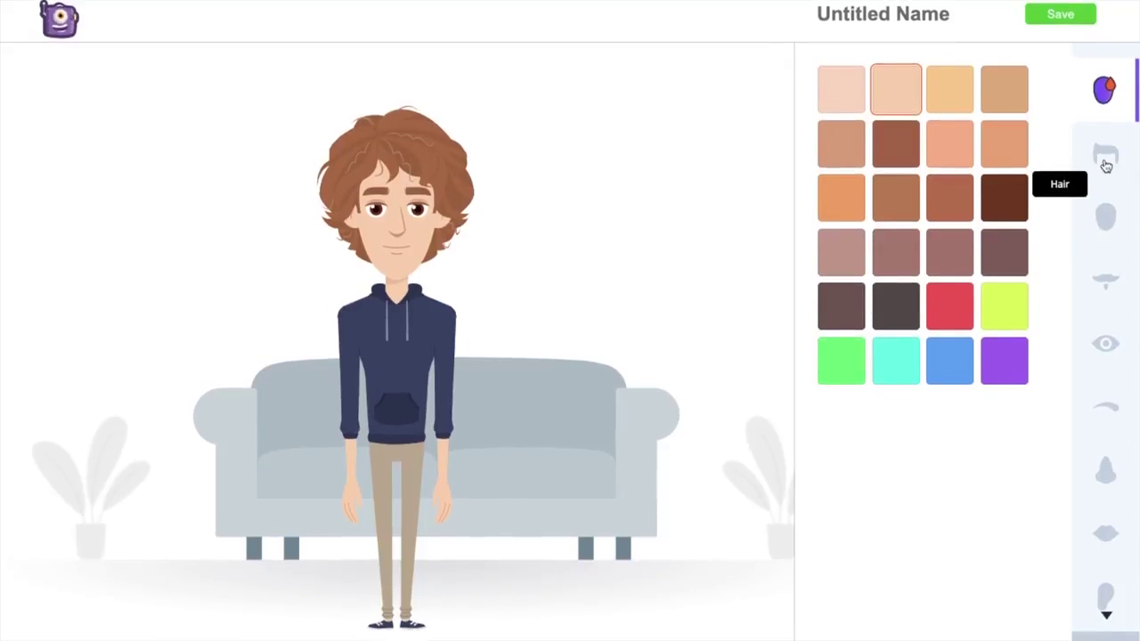
{"action": "scroll", "coordinate": [1106, 163], "scroll_direction": "down", "scroll_amount": 3}
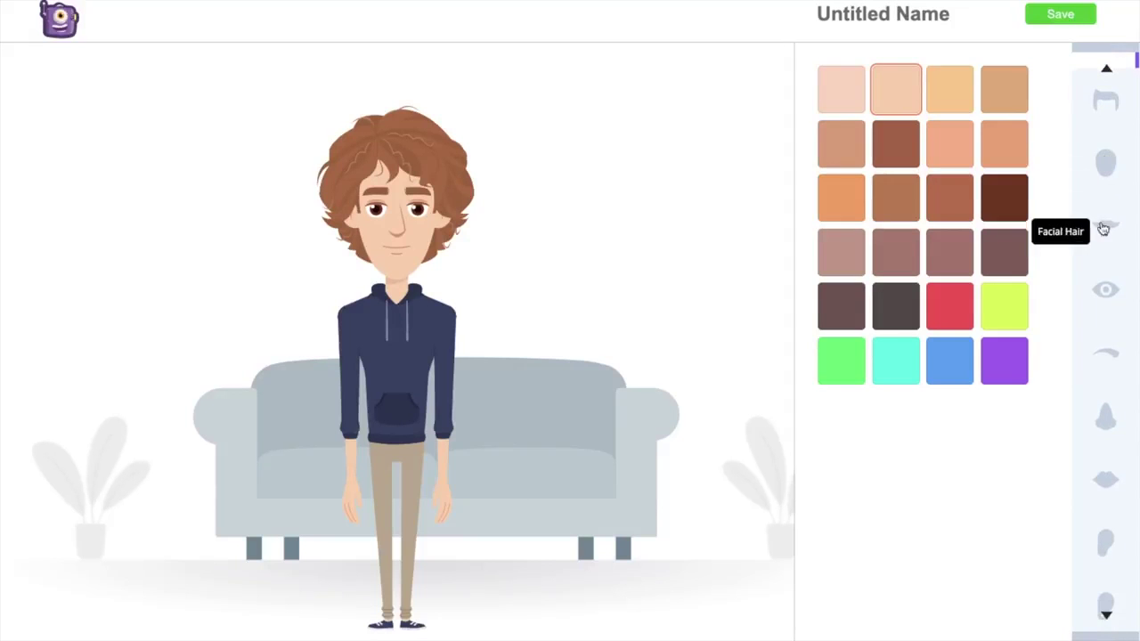
{"action": "scroll", "coordinate": [1103, 242], "scroll_direction": "down", "scroll_amount": 2}
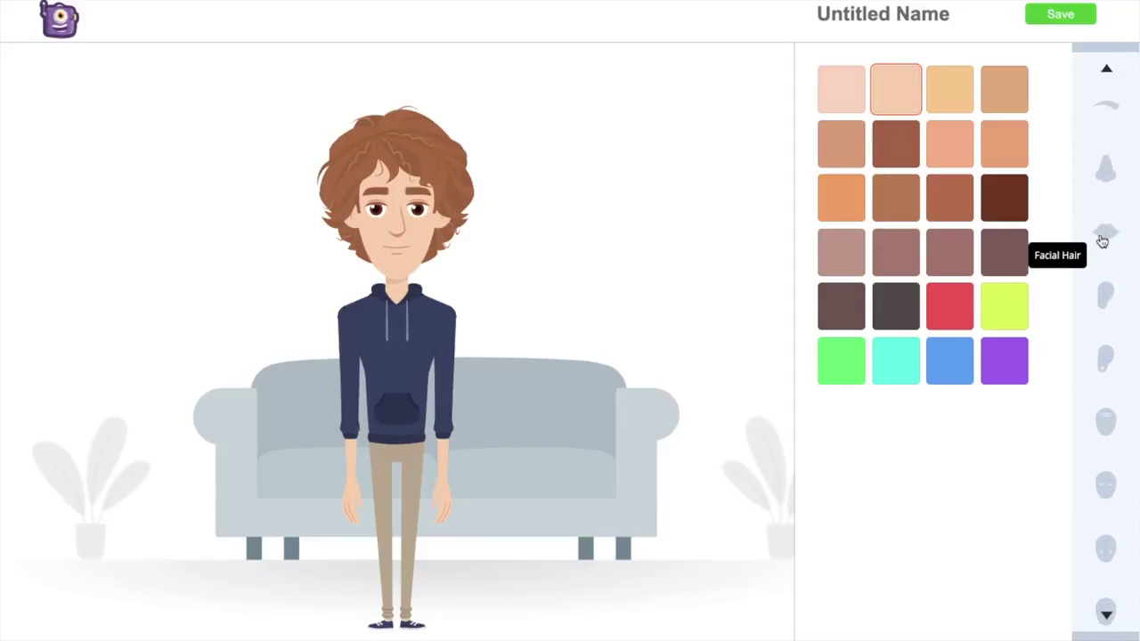
{"action": "scroll", "coordinate": [1105, 278], "scroll_direction": "down", "scroll_amount": 5}
{"action": "scroll", "coordinate": [1105, 278], "scroll_direction": "down", "scroll_amount": 3}
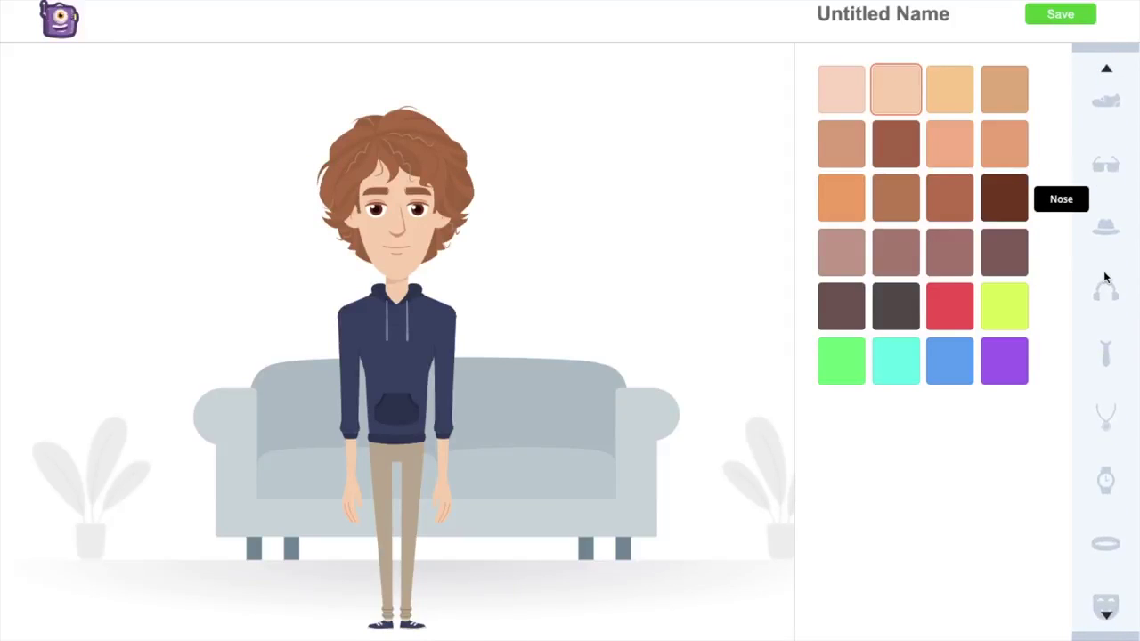
{"action": "scroll", "coordinate": [1105, 278], "scroll_direction": "up", "scroll_amount": 1}
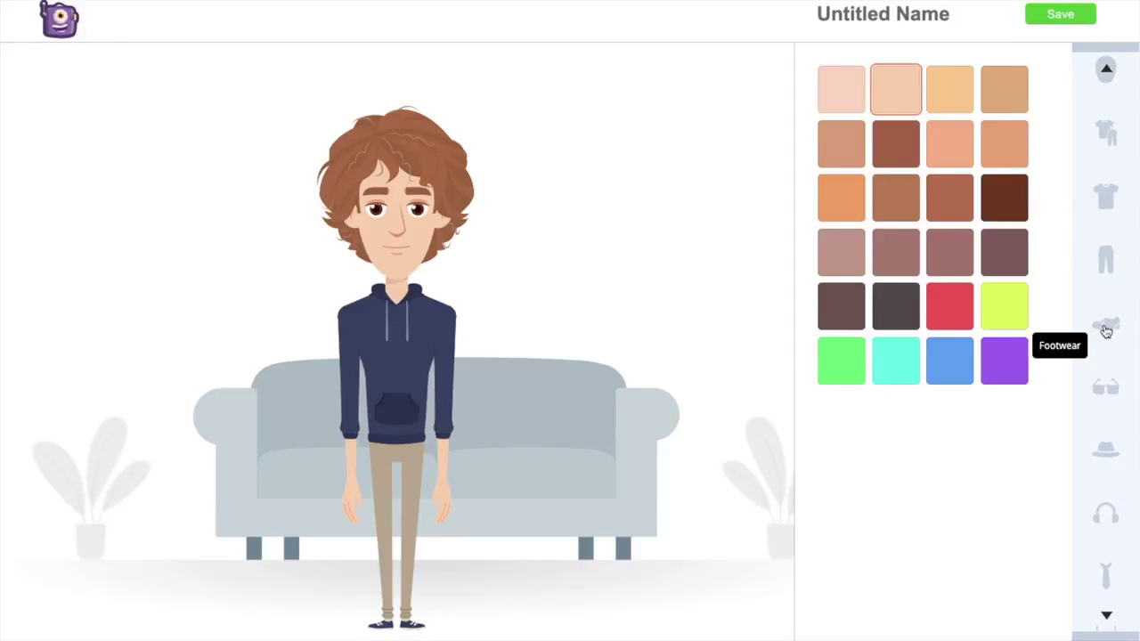
{"action": "scroll", "coordinate": [1106, 331], "scroll_direction": "up", "scroll_amount": 7}
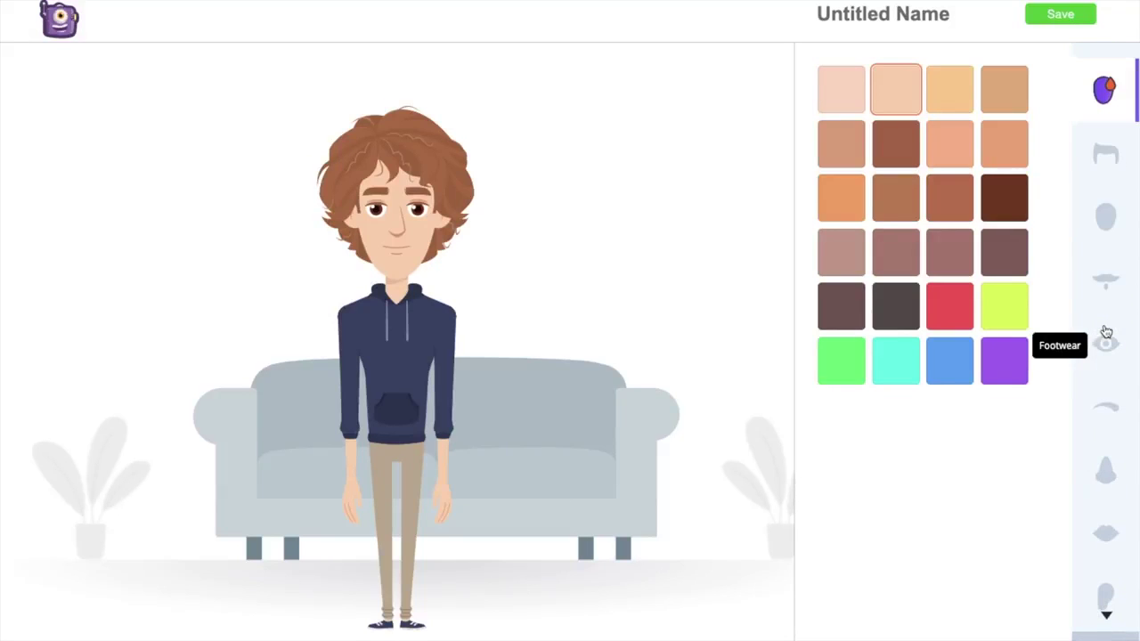
Step: Give the character the short swept-up reddish-brown hairstyle and the purple shirt with the orange tie
{"action": "left_click", "coordinate": [1109, 154]}
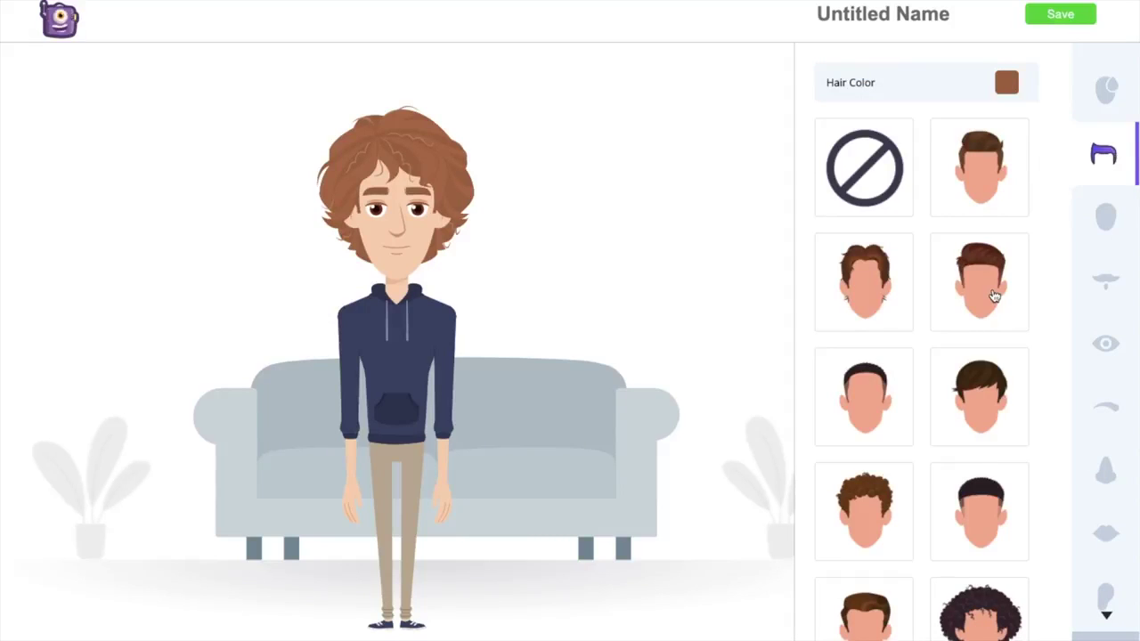
{"action": "left_click", "coordinate": [995, 297]}
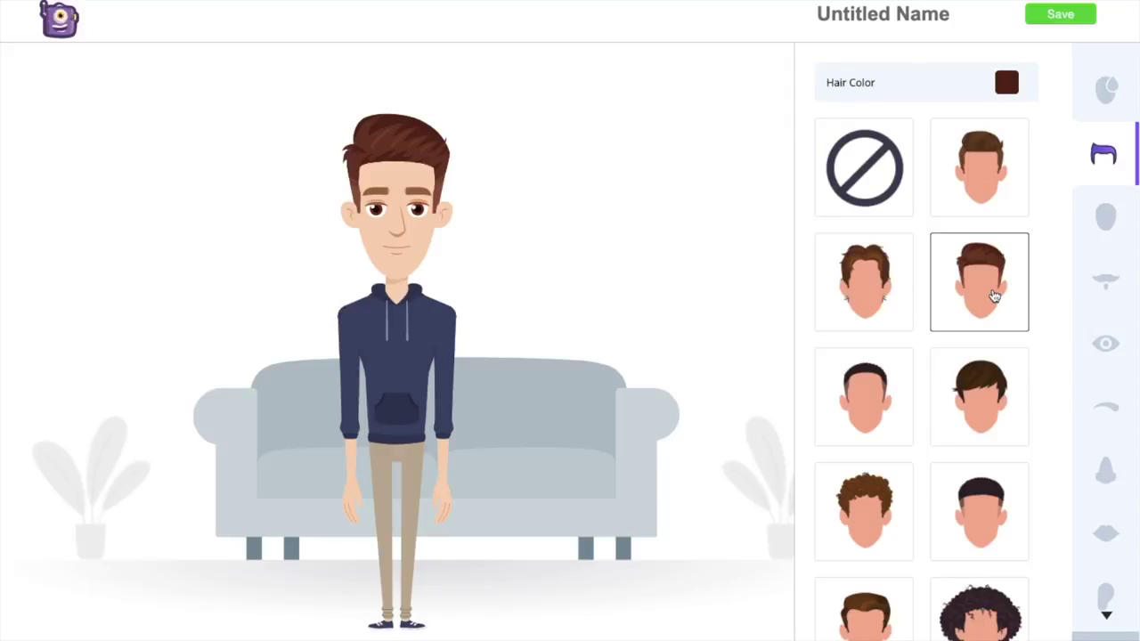
{"action": "scroll", "coordinate": [1125, 339], "scroll_direction": "down", "scroll_amount": 2}
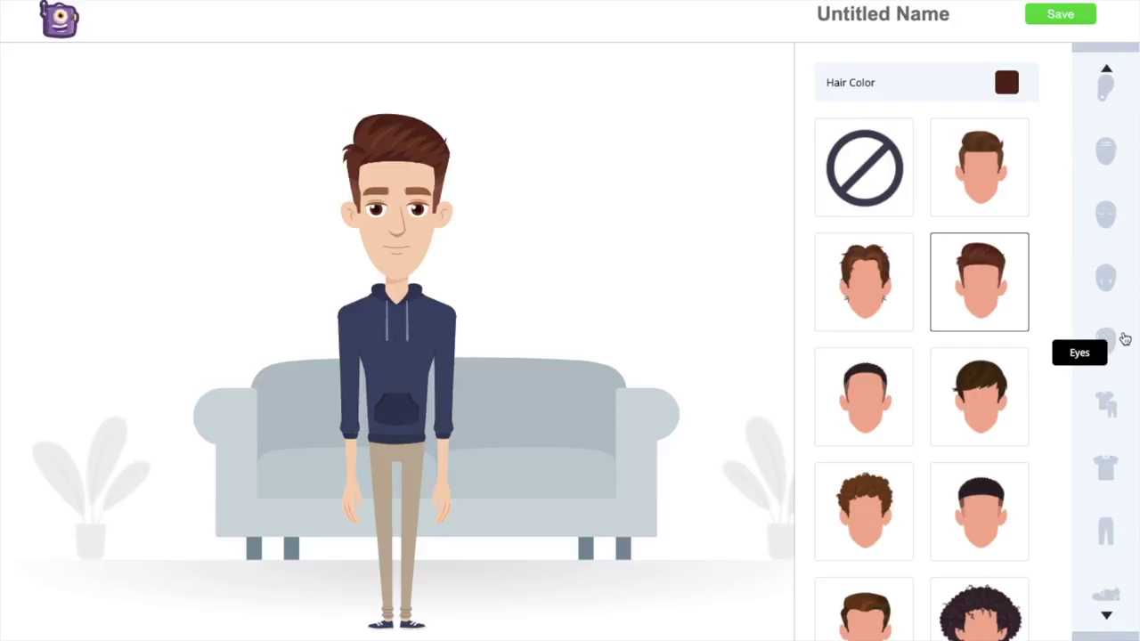
{"action": "scroll", "coordinate": [1125, 340], "scroll_direction": "down", "scroll_amount": 3}
{"action": "left_click", "coordinate": [1116, 227]}
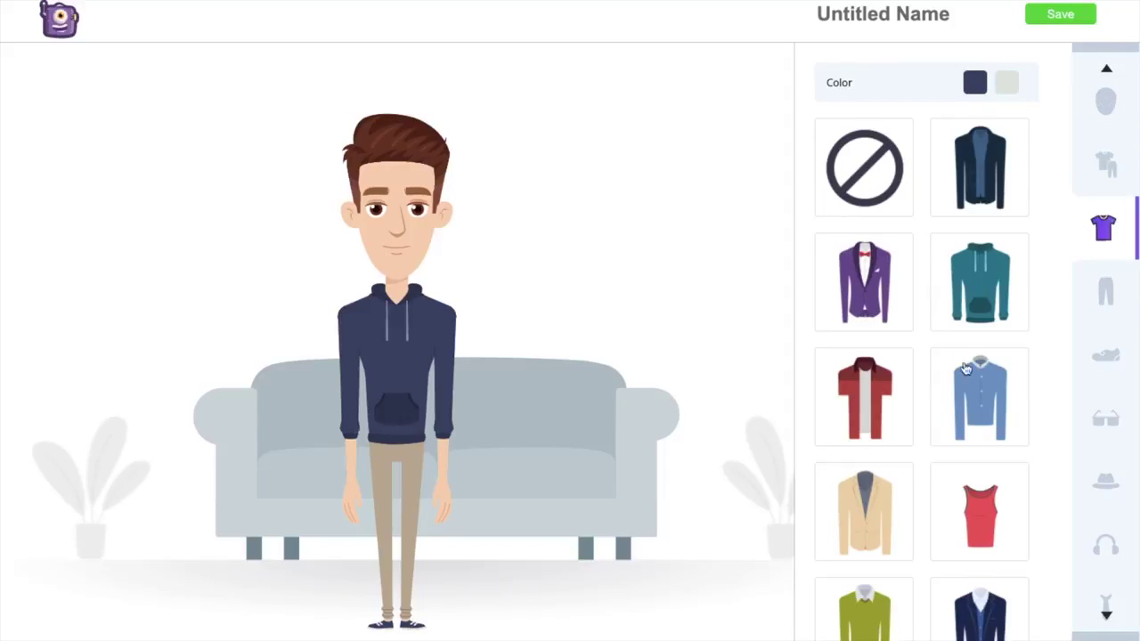
{"action": "scroll", "coordinate": [972, 347], "scroll_direction": "down", "scroll_amount": 4}
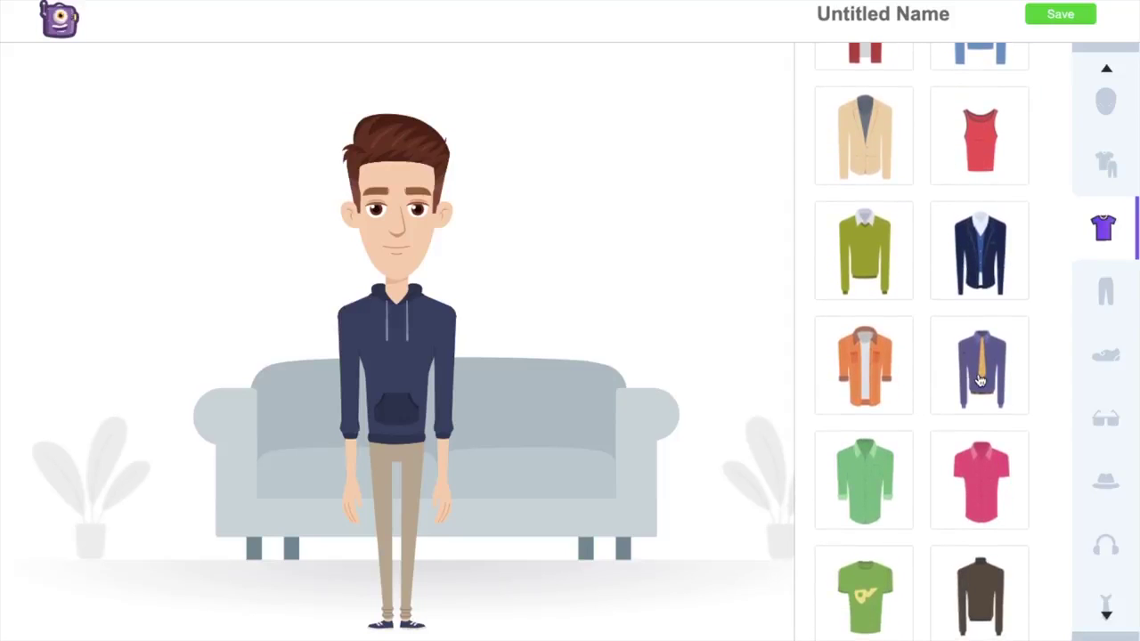
{"action": "left_click", "coordinate": [980, 381]}
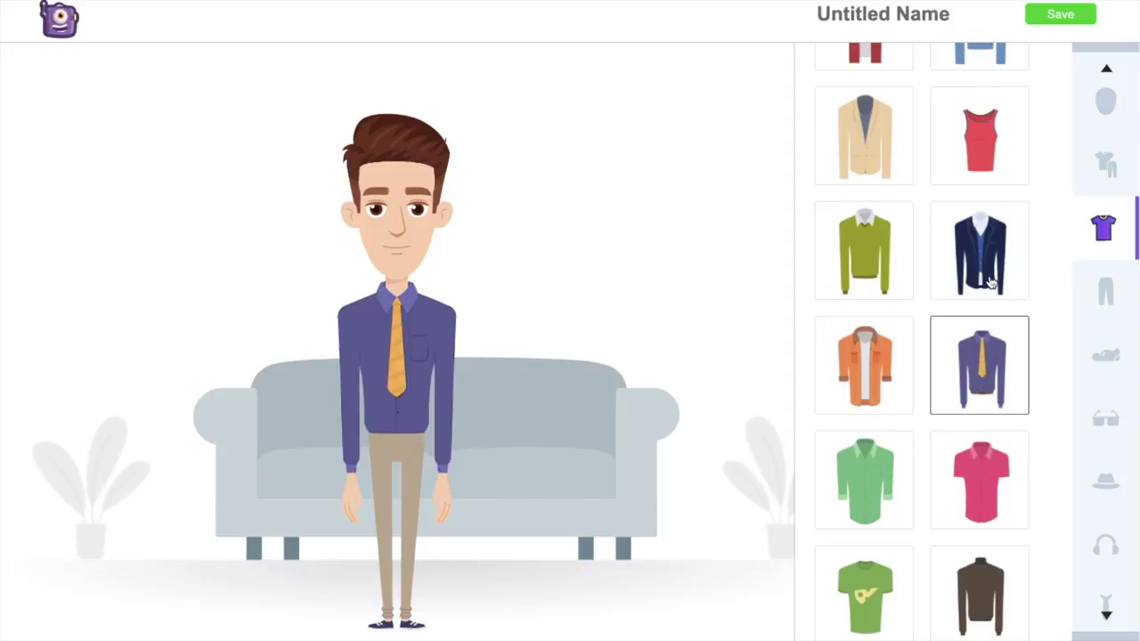
Step: Recolor the character's purple shirt to dark blue from the color palette
{"action": "scroll", "coordinate": [989, 281], "scroll_direction": "up", "scroll_amount": 5}
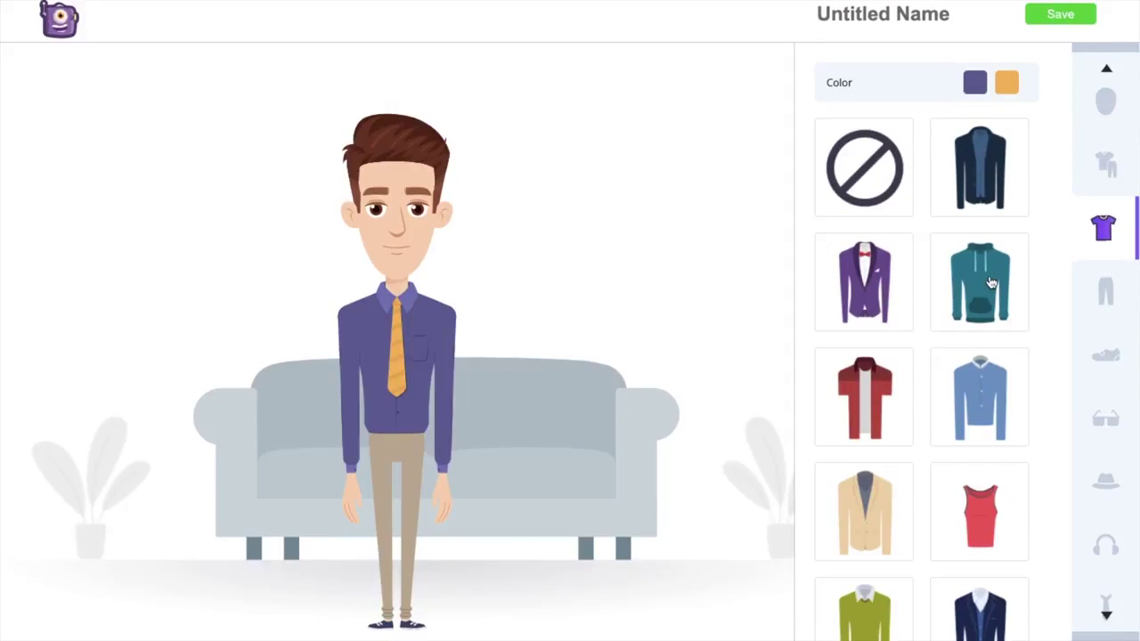
{"action": "left_click", "coordinate": [973, 89]}
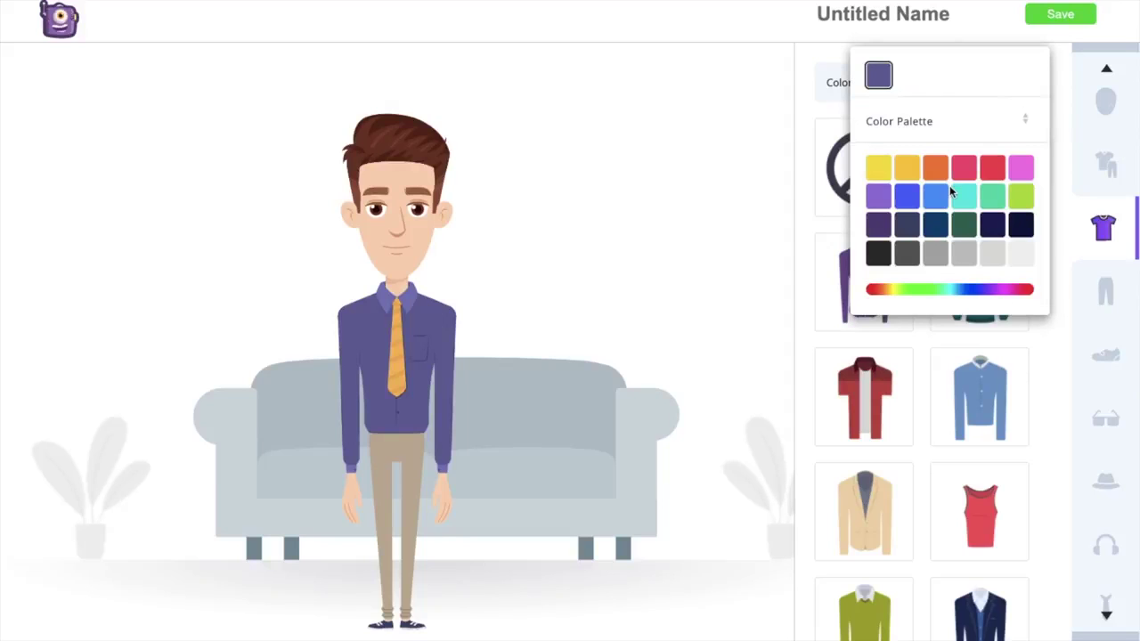
{"action": "left_click", "coordinate": [932, 232]}
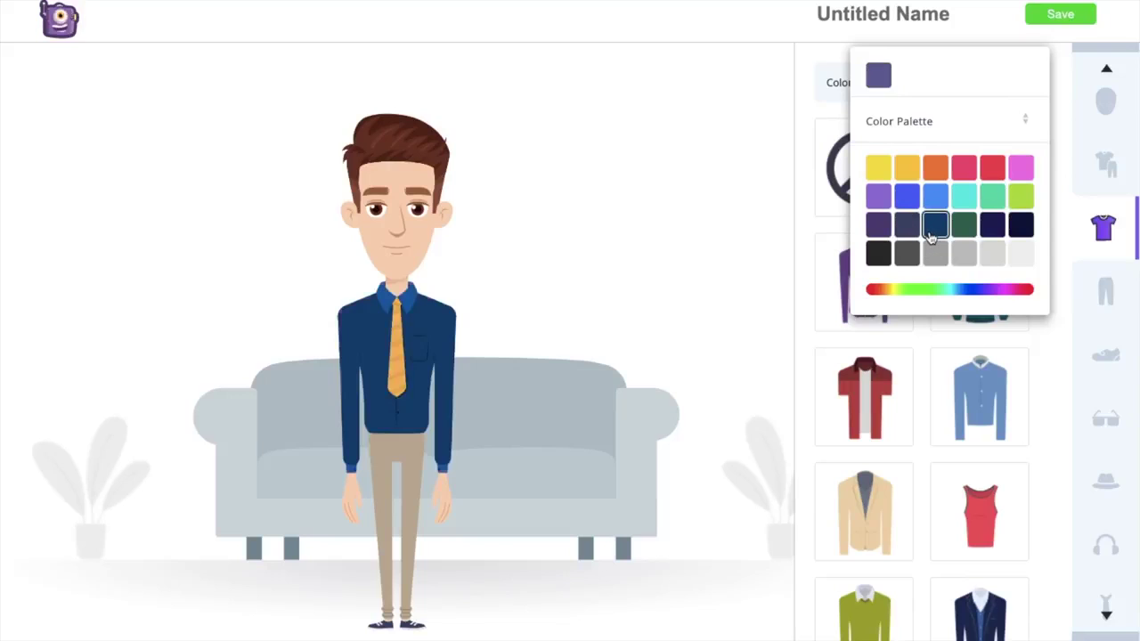
Step: Change the character's bottomwear to the light grey trousers with a brown belt
{"action": "left_click", "coordinate": [1106, 289]}
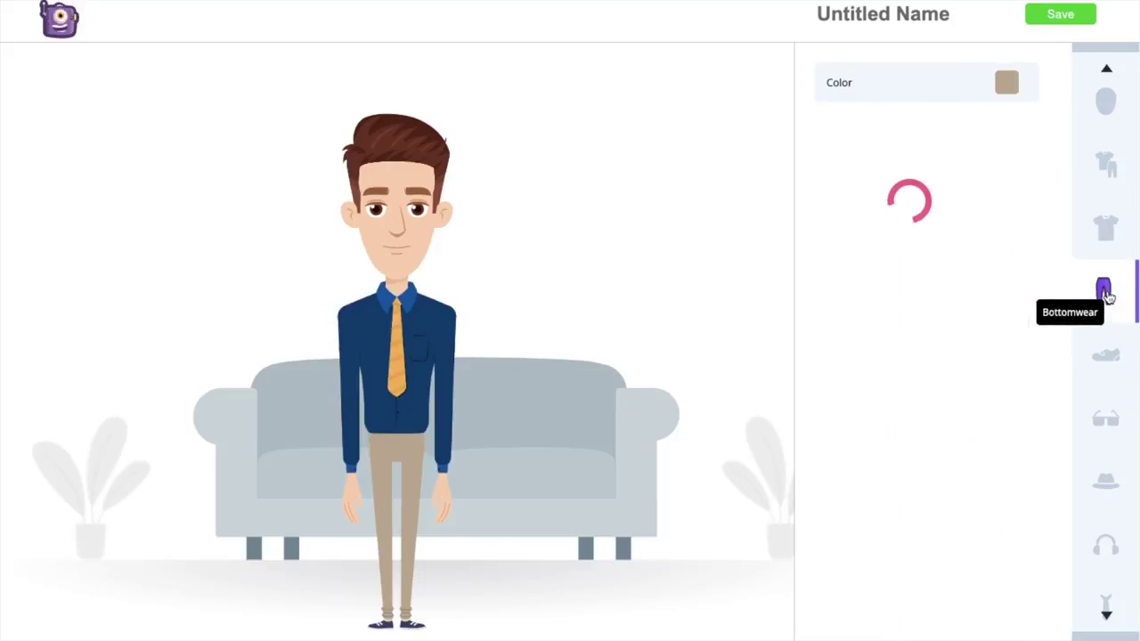
{"action": "scroll", "coordinate": [1019, 369], "scroll_direction": "down", "scroll_amount": 5}
{"action": "left_click", "coordinate": [998, 353]}
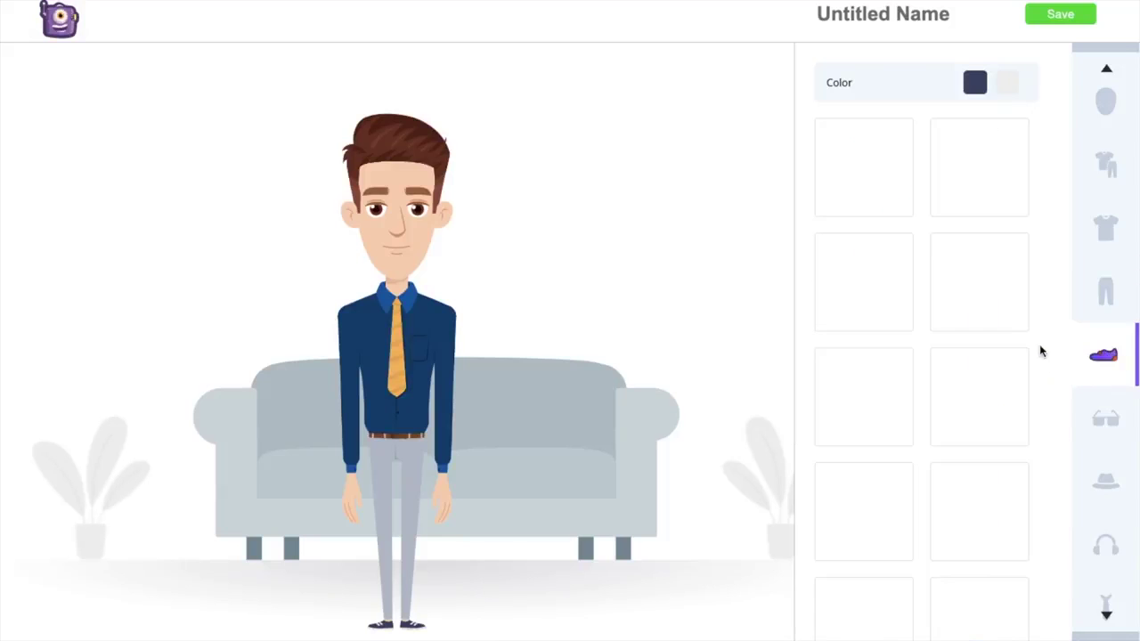
Step: Give the character the black shoes with white, grey-striped socks as footwear
{"action": "scroll", "coordinate": [1002, 347], "scroll_direction": "down", "scroll_amount": 3}
{"action": "scroll", "coordinate": [1004, 348], "scroll_direction": "up", "scroll_amount": 3}
{"action": "scroll", "coordinate": [1004, 348], "scroll_direction": "down", "scroll_amount": 5}
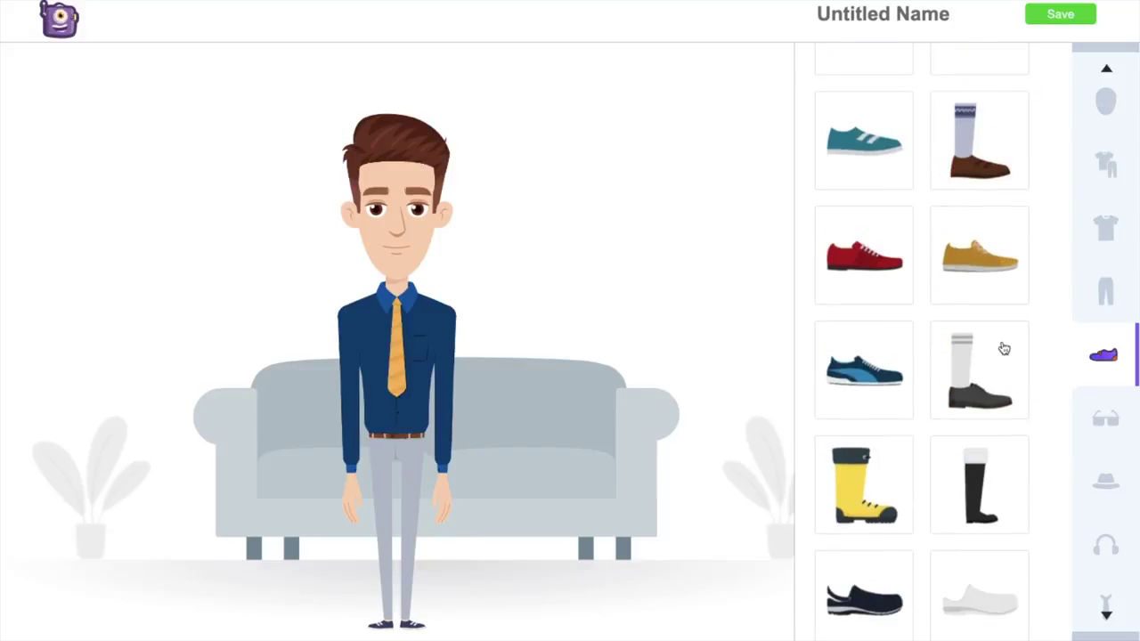
{"action": "left_click", "coordinate": [986, 370]}
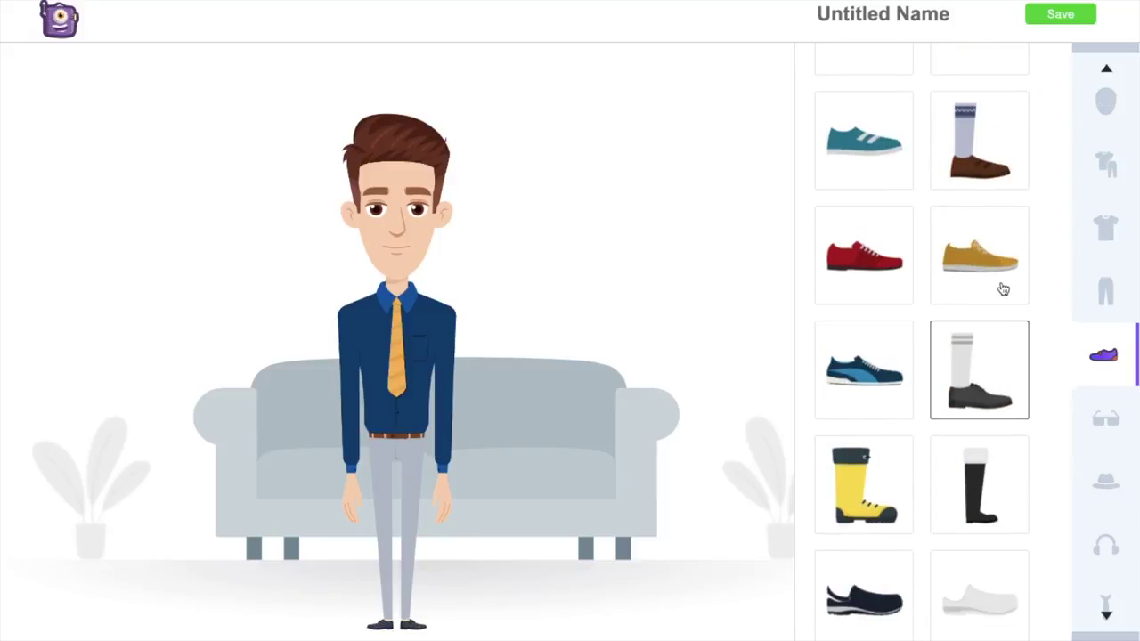
{"action": "scroll", "coordinate": [1002, 294], "scroll_direction": "up", "scroll_amount": 5}
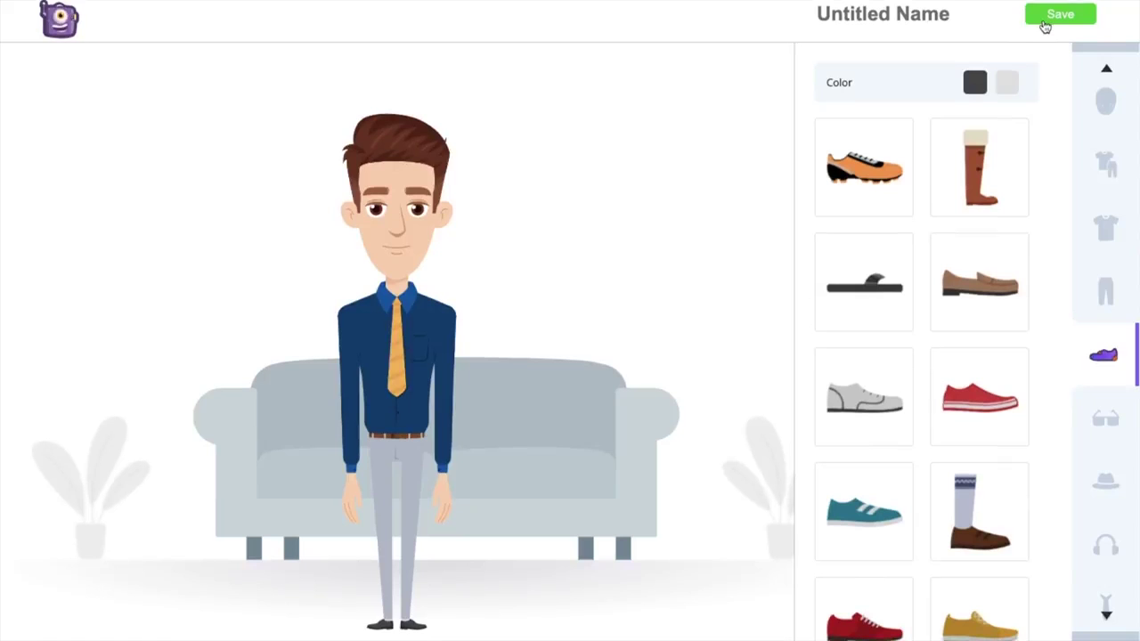
Step: Save the custom character and add it from My Characters to the office scene
{"action": "left_click", "coordinate": [1046, 27]}
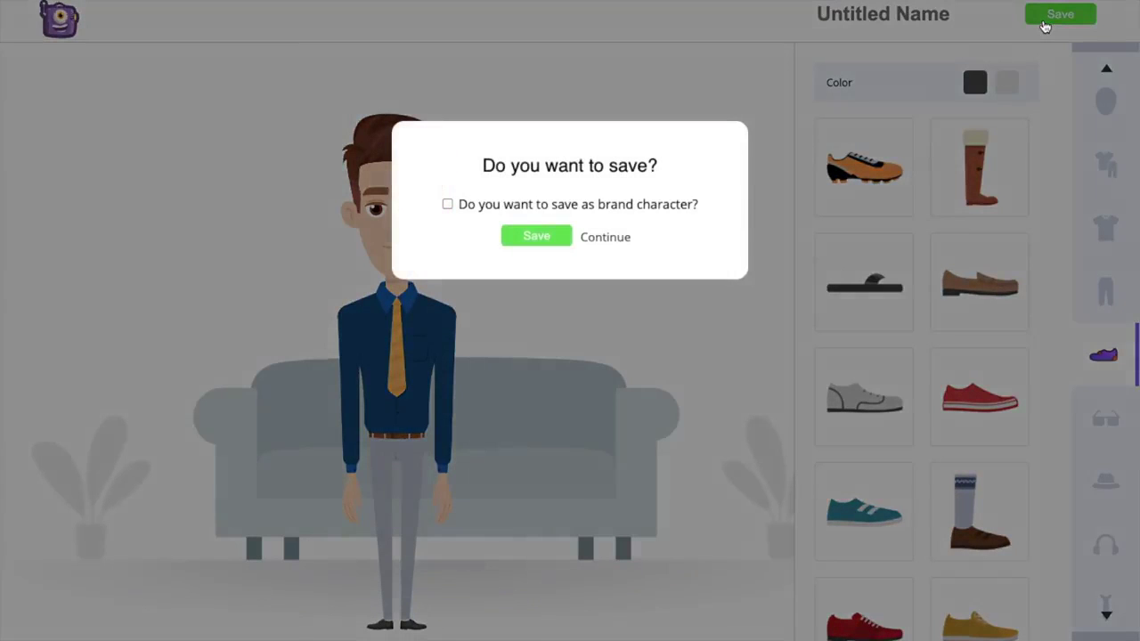
{"action": "left_click", "coordinate": [545, 236]}
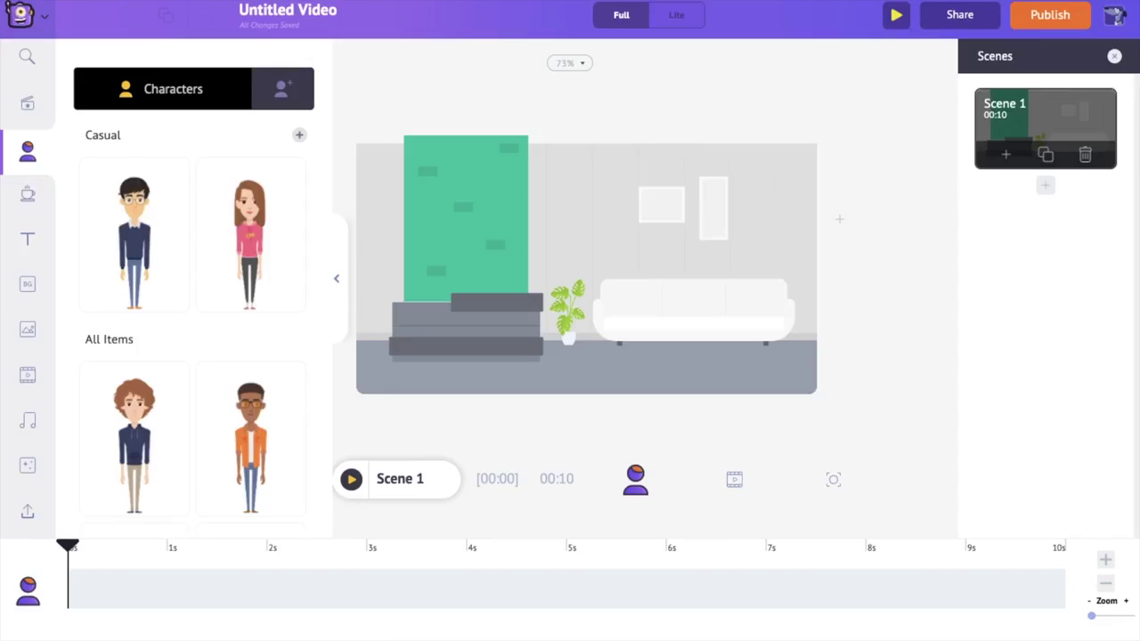
{"action": "left_click", "coordinate": [267, 98]}
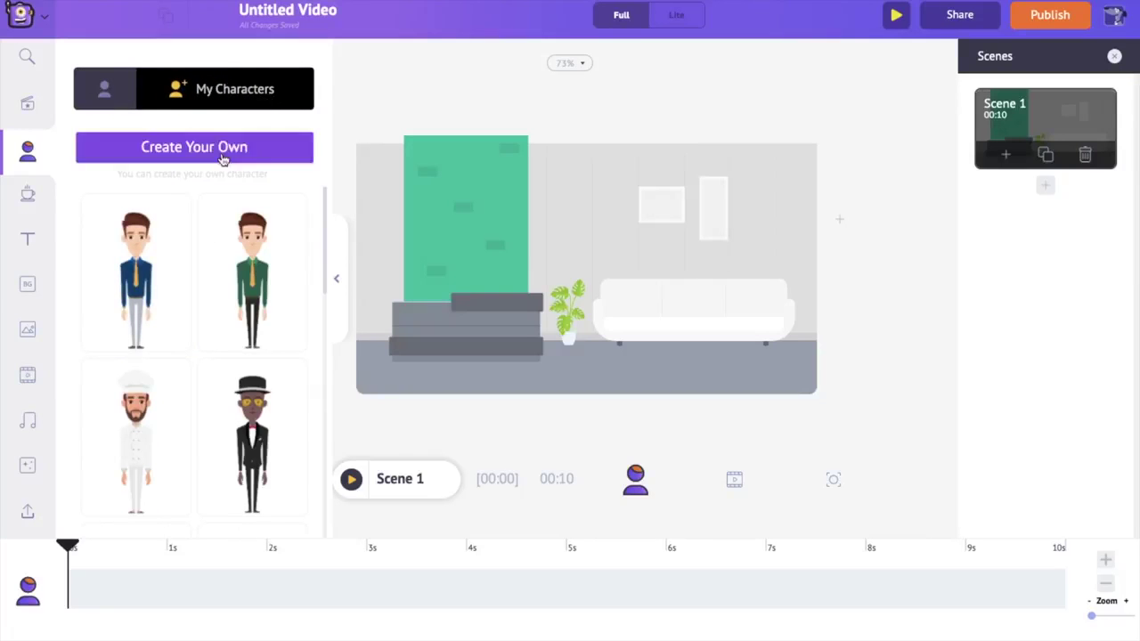
{"action": "left_click", "coordinate": [175, 279]}
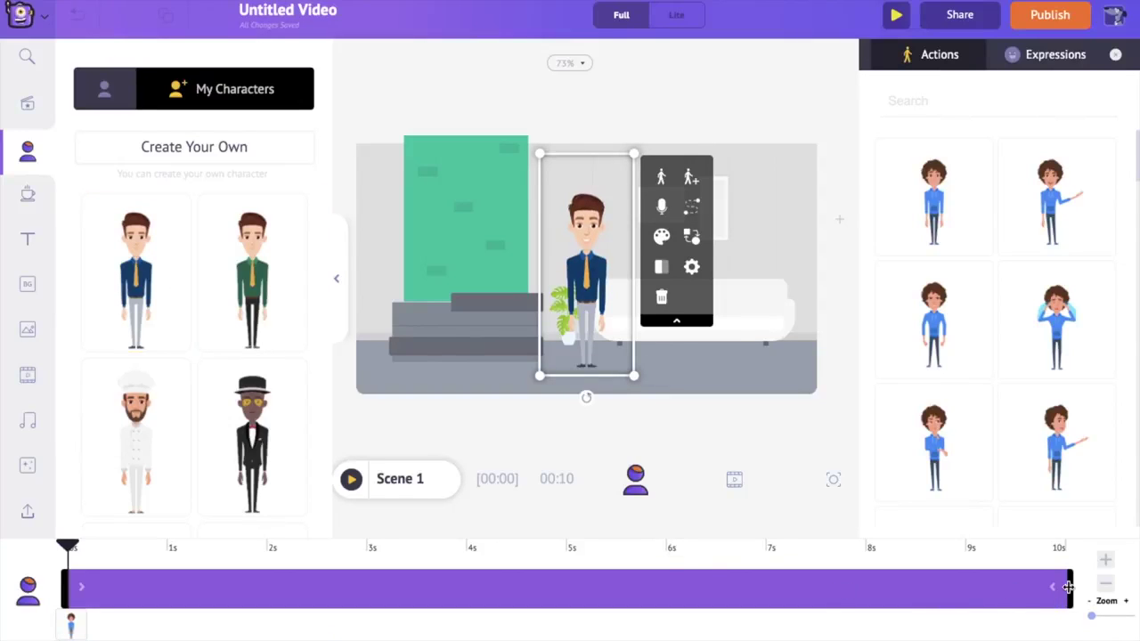
Step: Shorten the character's time on the timeline to end at 7 seconds, and preview the scene
{"action": "left_click_drag", "start_coordinate": [1069, 588], "coordinate": [771, 583]}
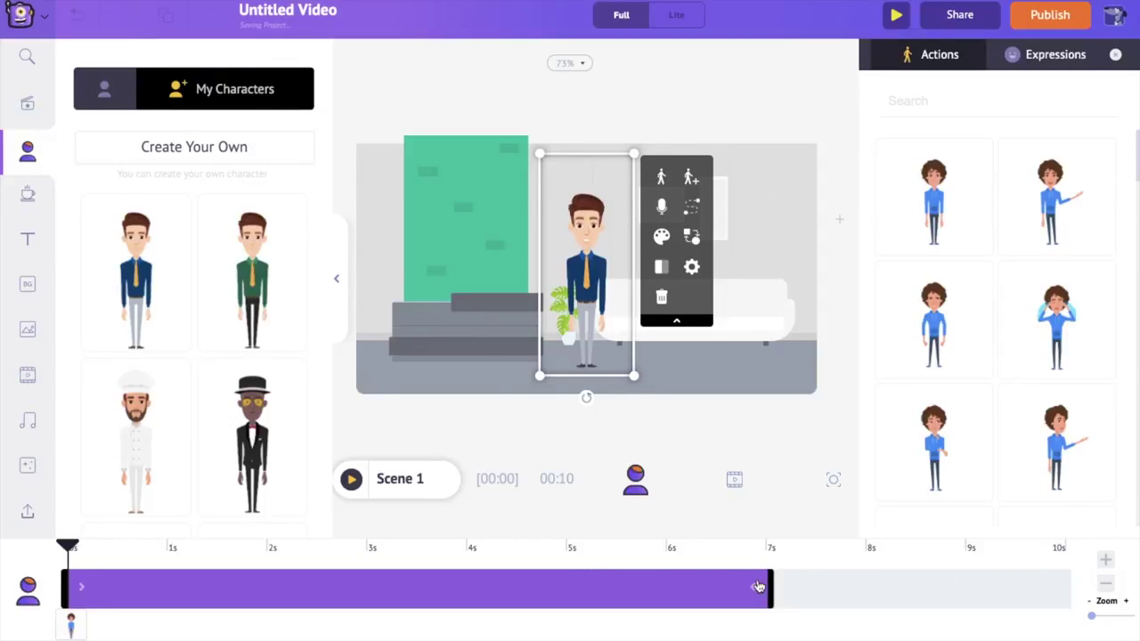
{"action": "left_click", "coordinate": [352, 480]}
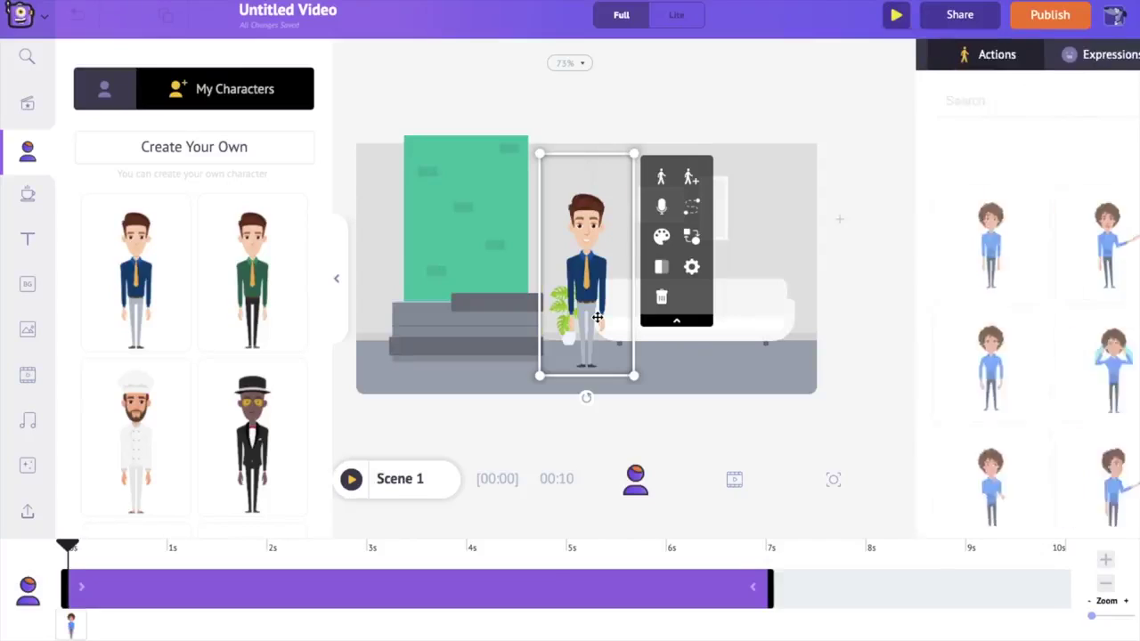
{"action": "left_click", "coordinate": [554, 576]}
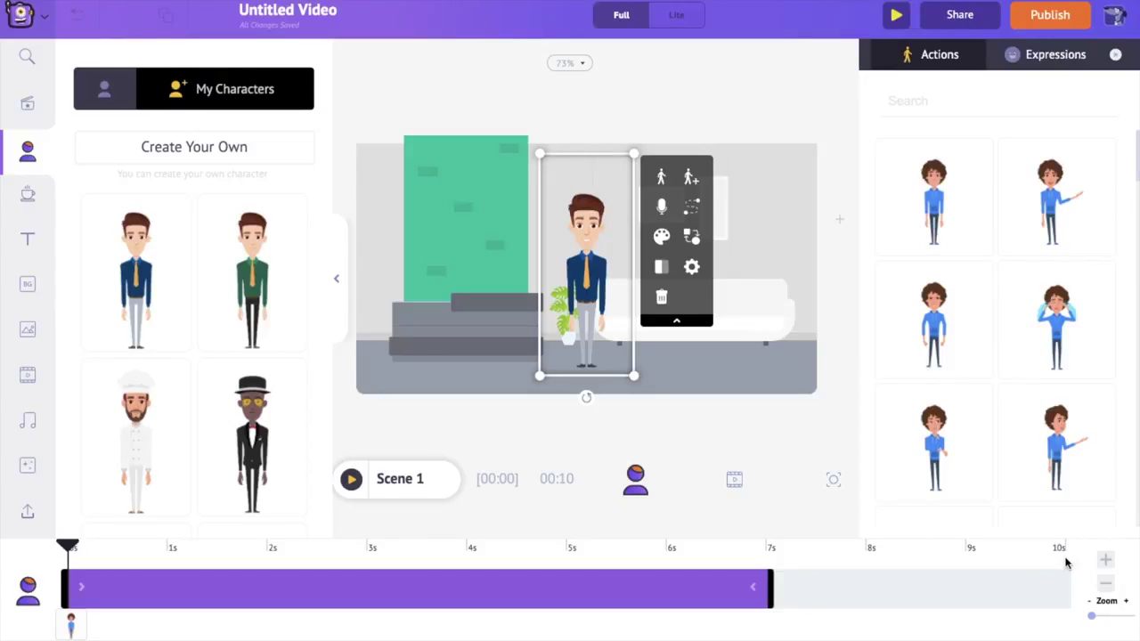
Step: Reduce the duration of Scene 1 to 7 seconds
{"action": "left_click", "coordinate": [1109, 571]}
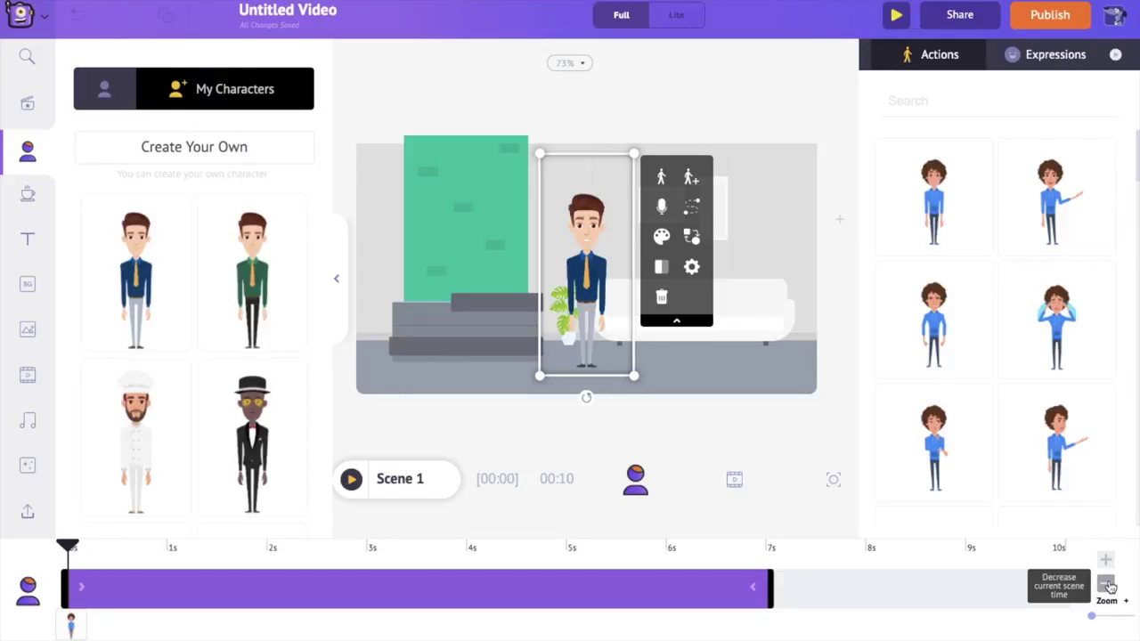
{"action": "left_click", "coordinate": [1107, 583]}
{"action": "left_click", "coordinate": [1107, 583]}
{"action": "left_click", "coordinate": [1106, 584]}
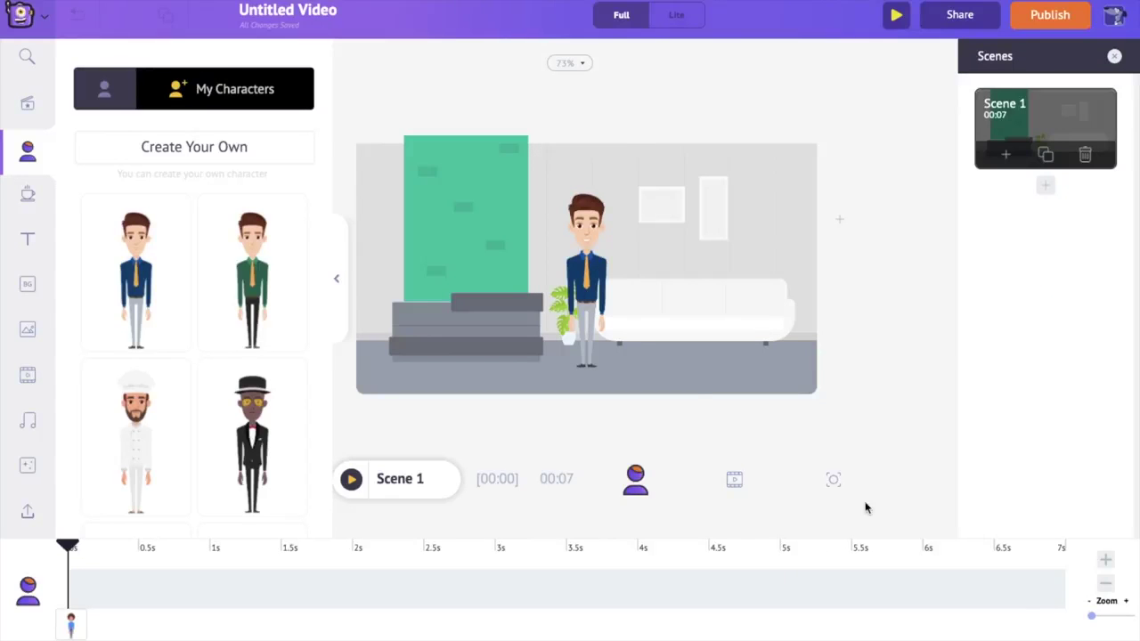
Step: Browse the character's actions and expressions, search the actions for "walk" and apply a side-view walking action
{"action": "left_click", "coordinate": [596, 323]}
{"action": "scroll", "coordinate": [962, 374], "scroll_direction": "down", "scroll_amount": 1}
{"action": "scroll", "coordinate": [962, 374], "scroll_direction": "down", "scroll_amount": 10}
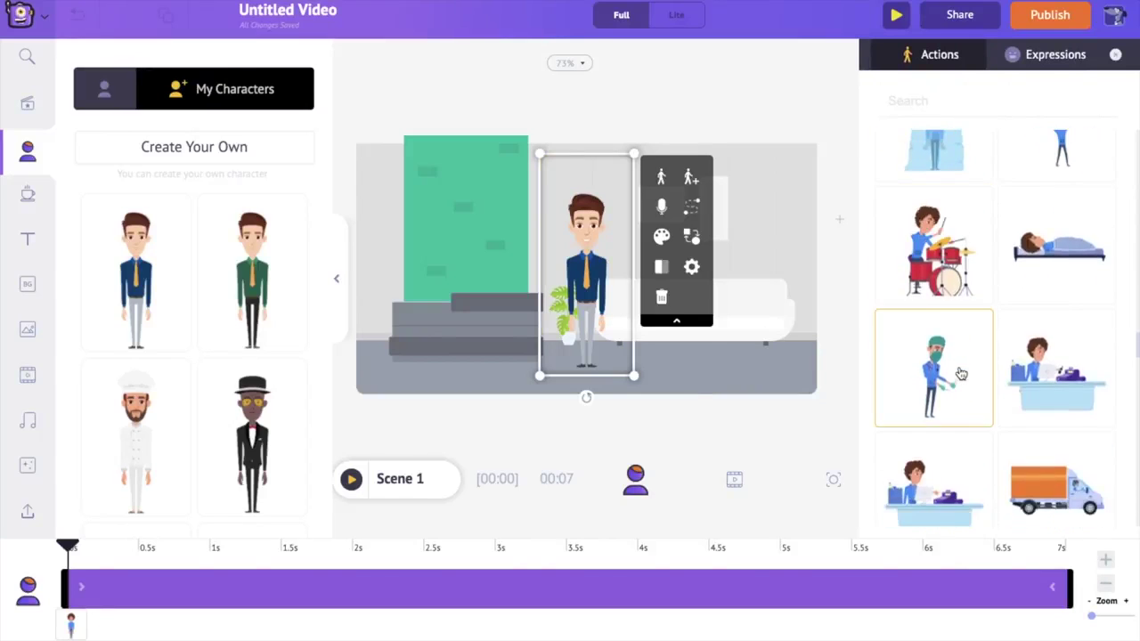
{"action": "left_click", "coordinate": [1043, 68]}
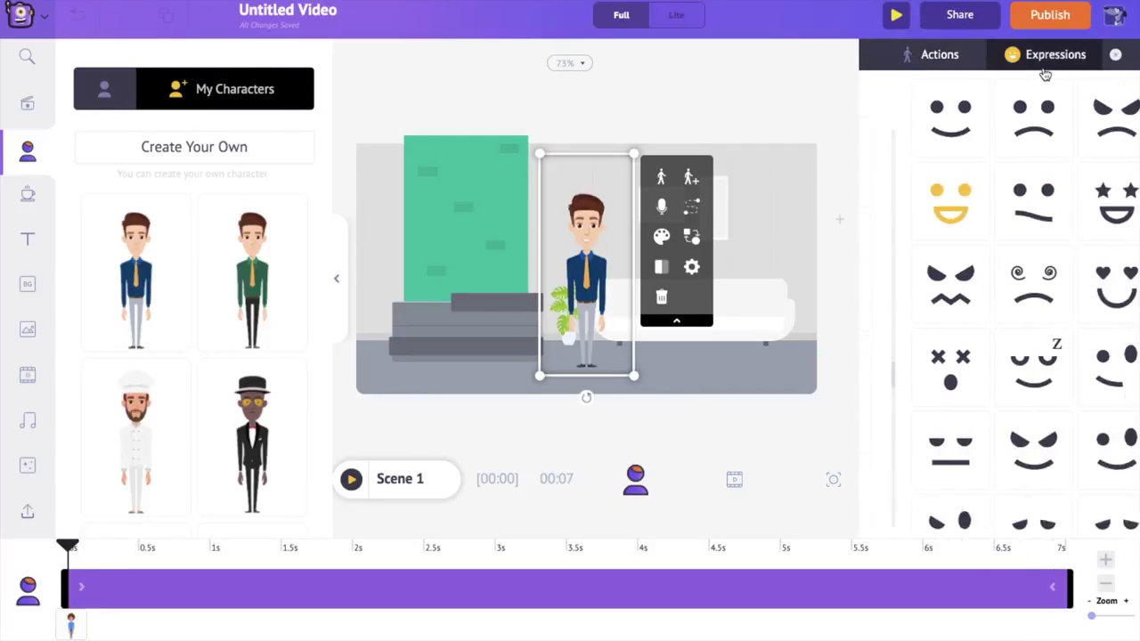
{"action": "left_click", "coordinate": [935, 64]}
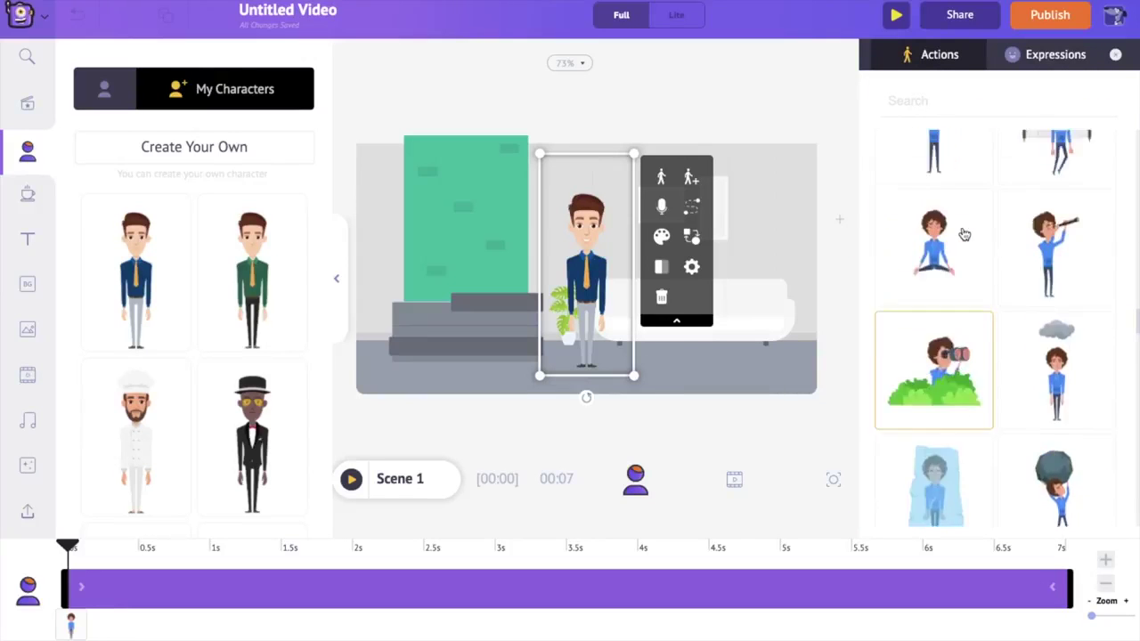
{"action": "left_click", "coordinate": [974, 102]}
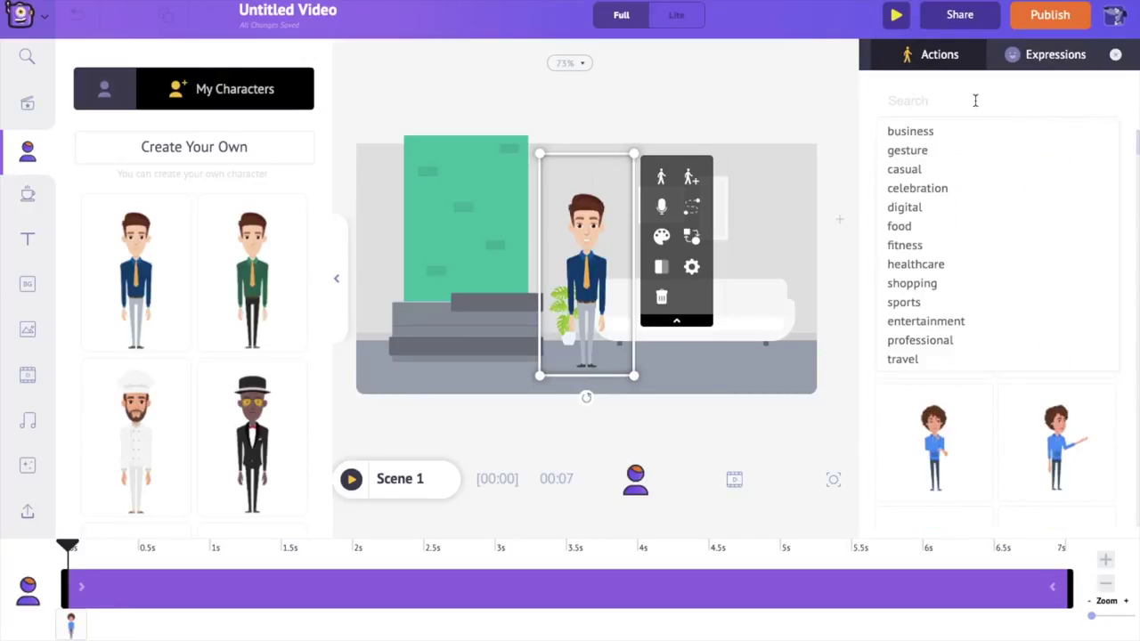
{"action": "type", "text": "walk"}
{"action": "key", "text": "Return"}
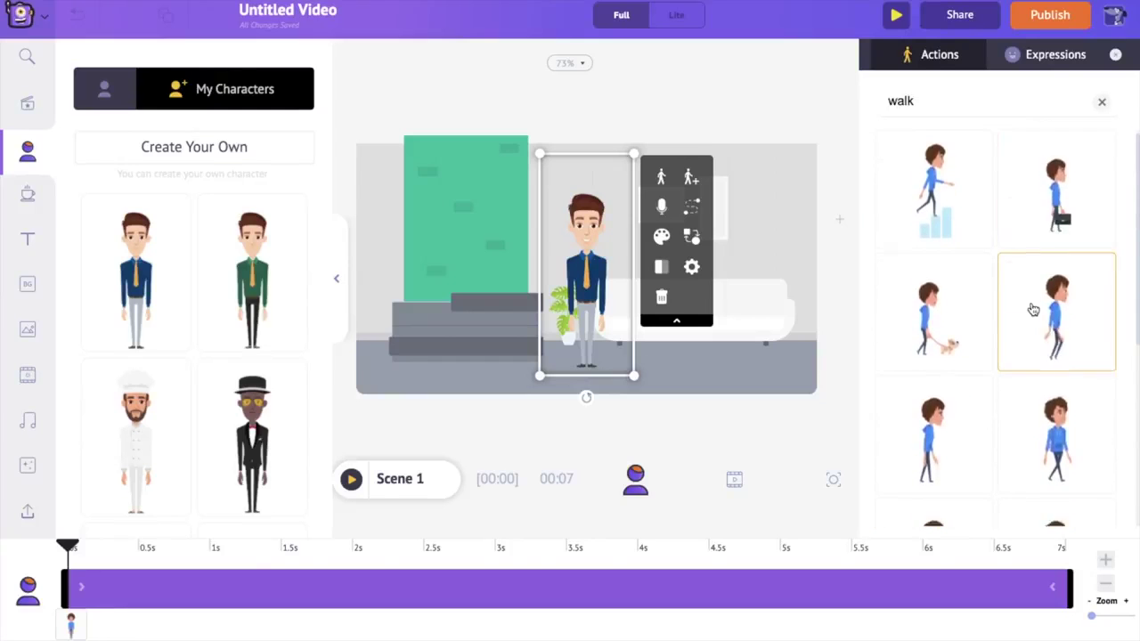
{"action": "left_click", "coordinate": [1048, 311]}
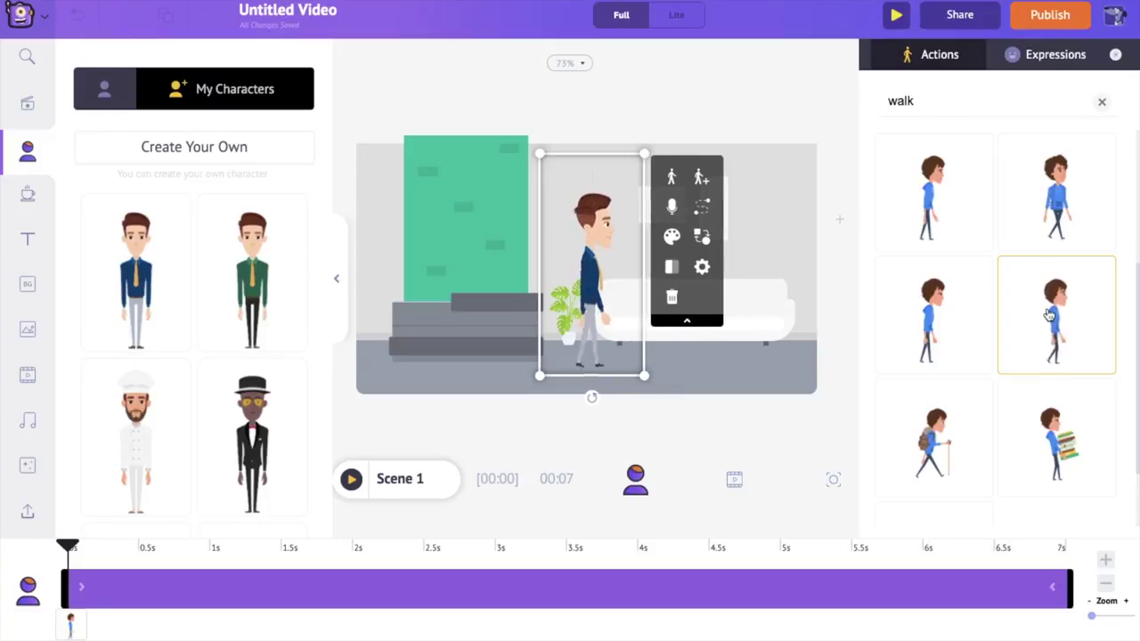
Step: Set the walking character's expression to Happy and return to its actions
{"action": "left_click", "coordinate": [1040, 65]}
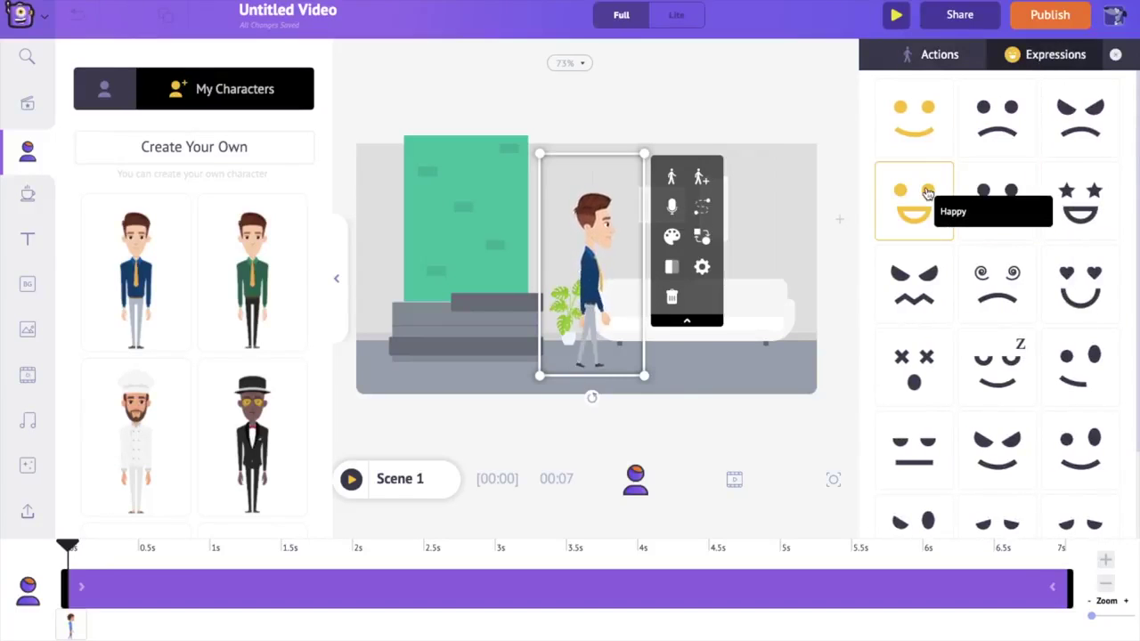
{"action": "left_click", "coordinate": [927, 192]}
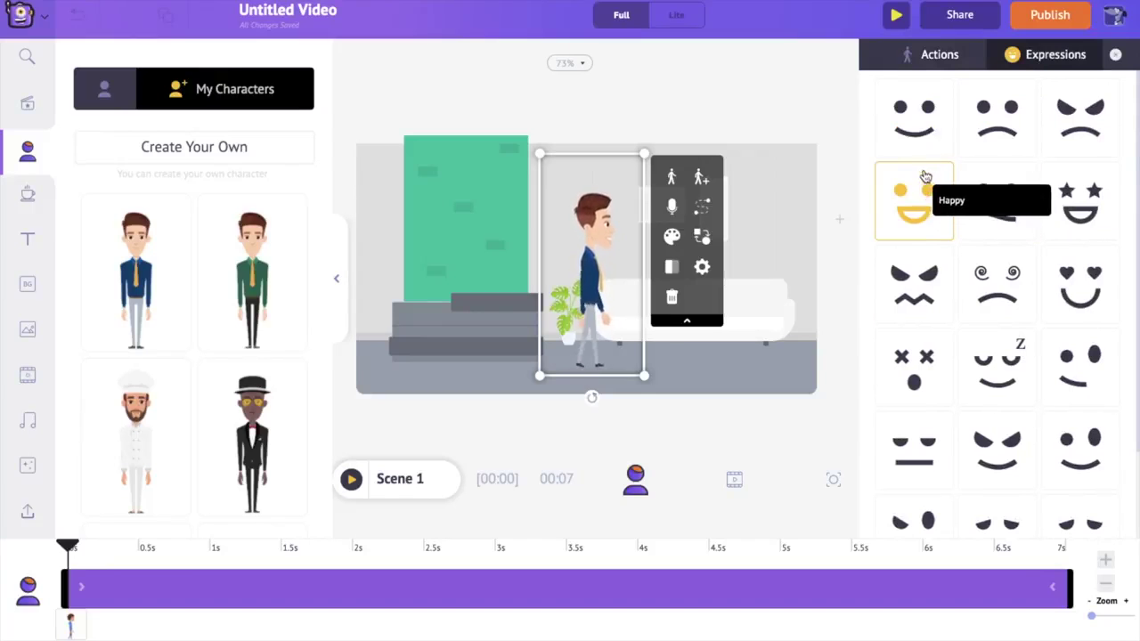
{"action": "left_click", "coordinate": [937, 56]}
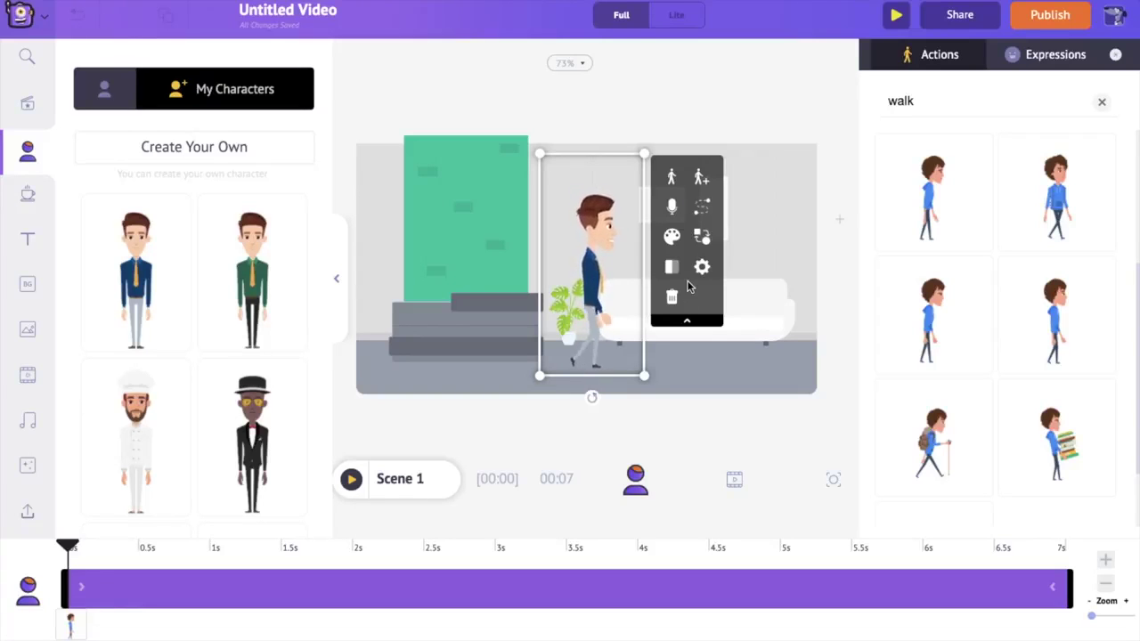
Step: Add a Smartmove to the character, starting at about 0.1 seconds from outside the scene's left edge
{"action": "left_click", "coordinate": [704, 214]}
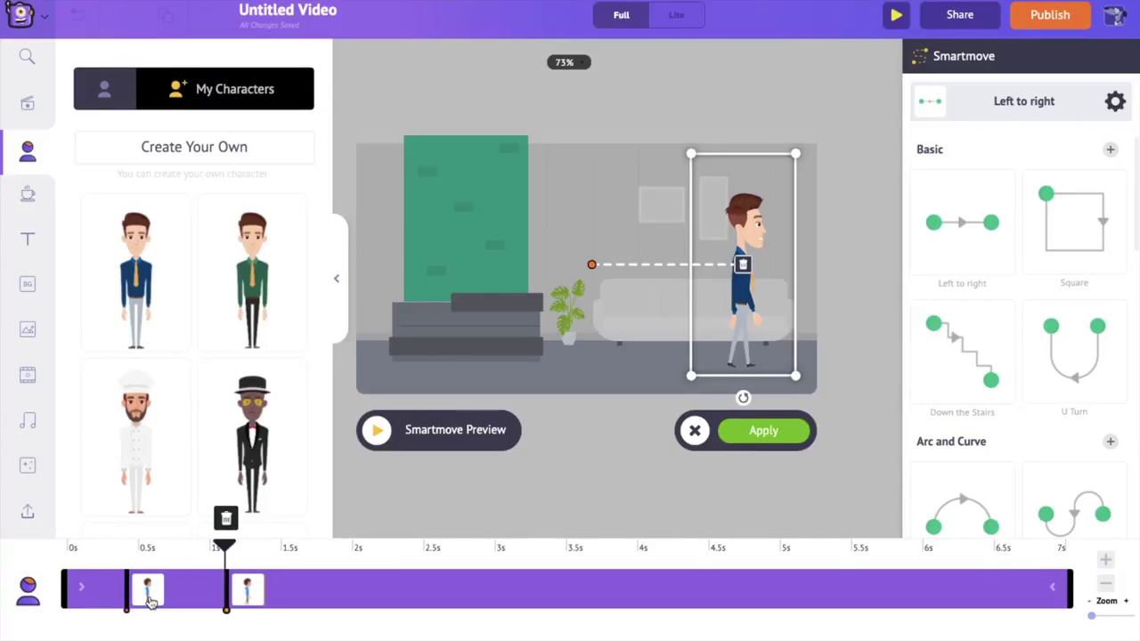
{"action": "left_click_drag", "start_coordinate": [150, 602], "coordinate": [105, 595]}
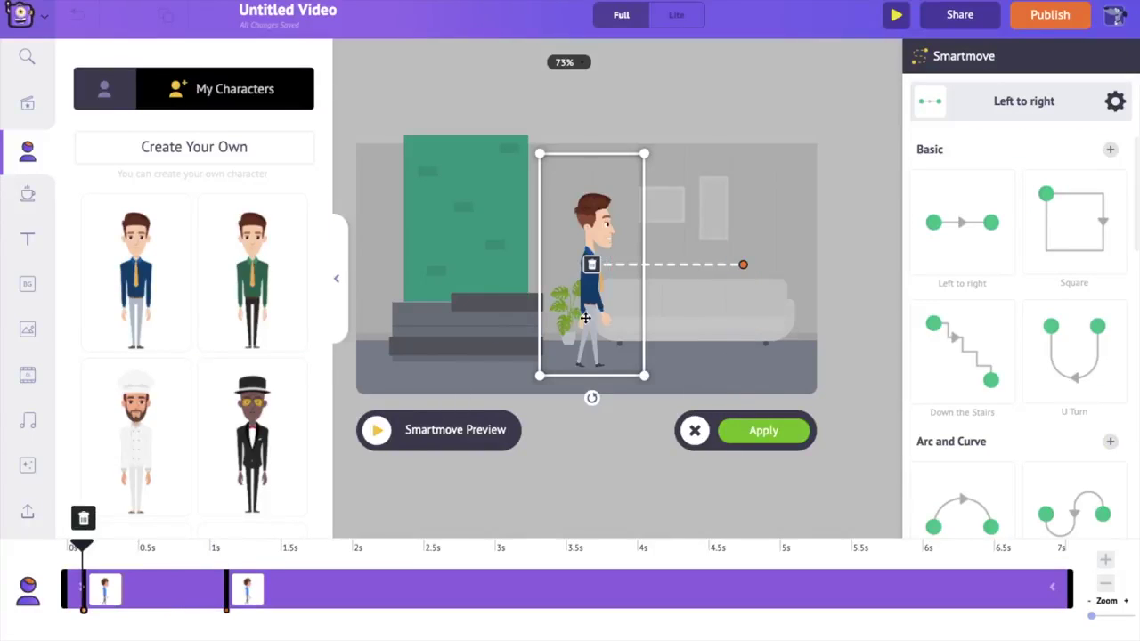
{"action": "left_click_drag", "start_coordinate": [593, 314], "coordinate": [315, 298]}
{"action": "left_click", "coordinate": [337, 280]}
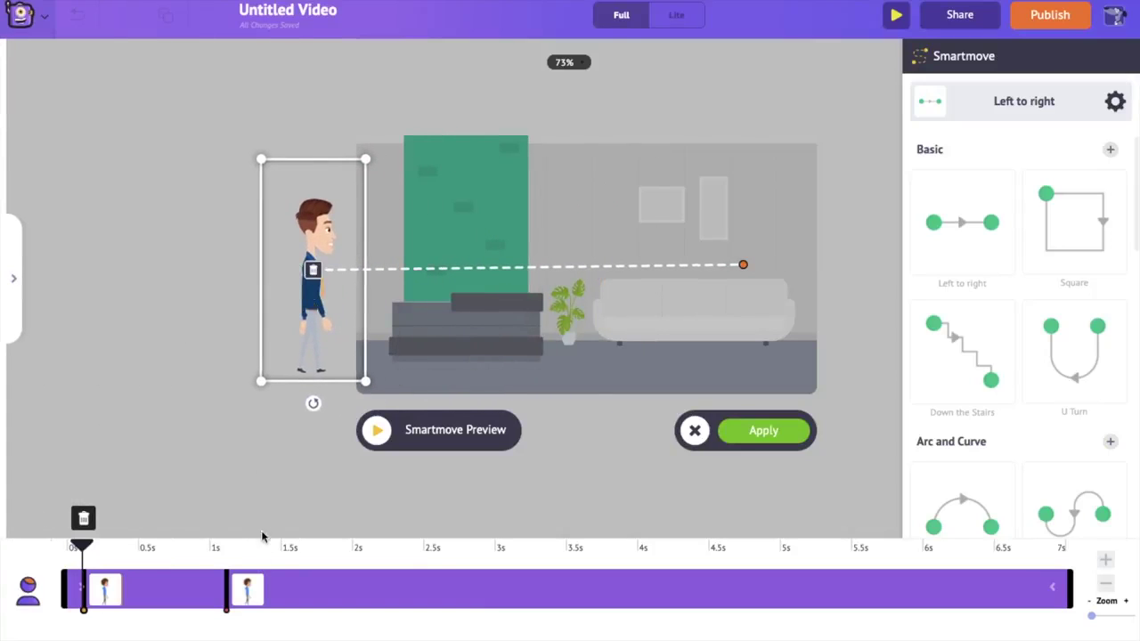
Step: Place the Smartmove's end point beyond the scene's right edge at 5 seconds, apply it and preview the scene
{"action": "left_click", "coordinate": [248, 589]}
{"action": "left_click_drag", "start_coordinate": [744, 313], "coordinate": [863, 312]}
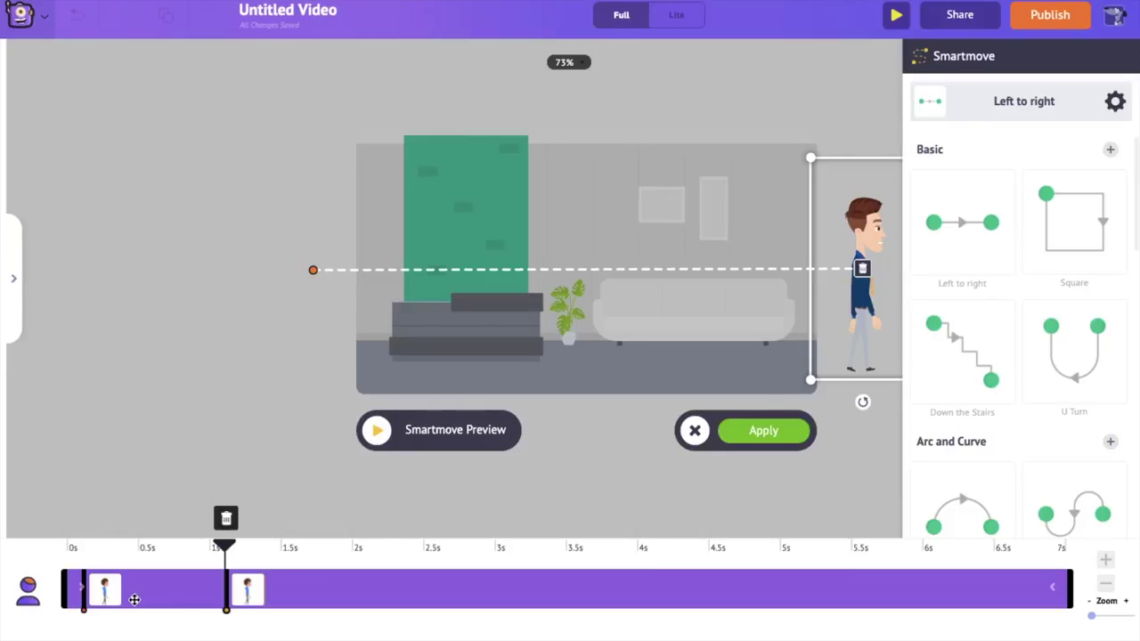
{"action": "mouse_move", "coordinate": [249, 586]}
{"action": "left_mouse_down"}
{"action": "mouse_move", "coordinate": [861, 586]}
{"action": "mouse_move", "coordinate": [808, 591]}
{"action": "left_mouse_up"}
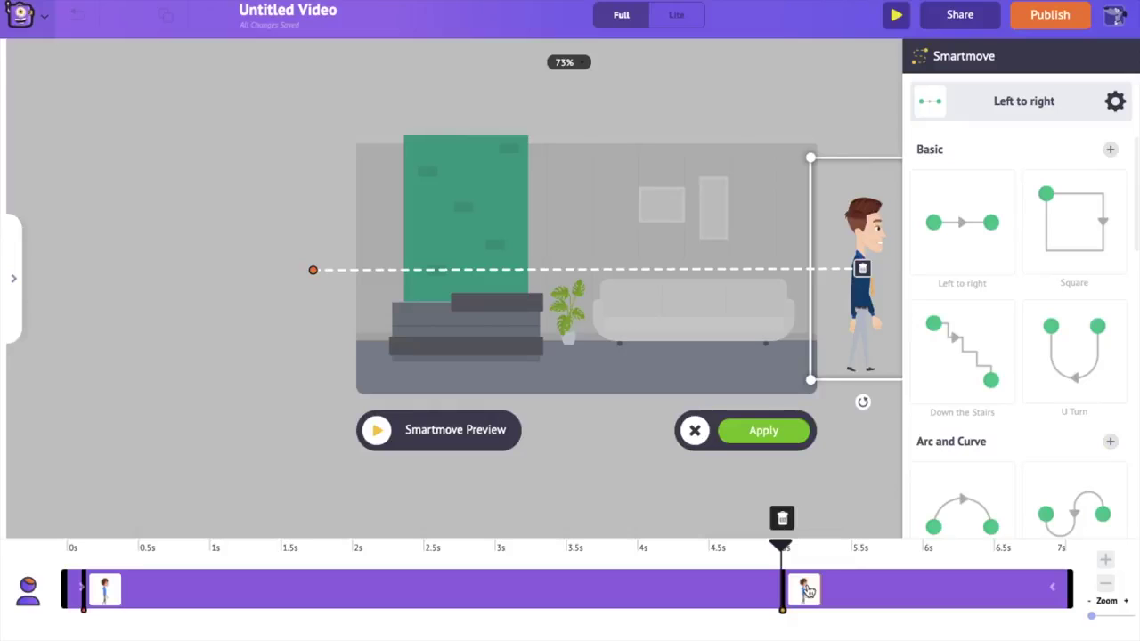
{"action": "left_click", "coordinate": [757, 434]}
{"action": "left_click", "coordinate": [351, 479]}
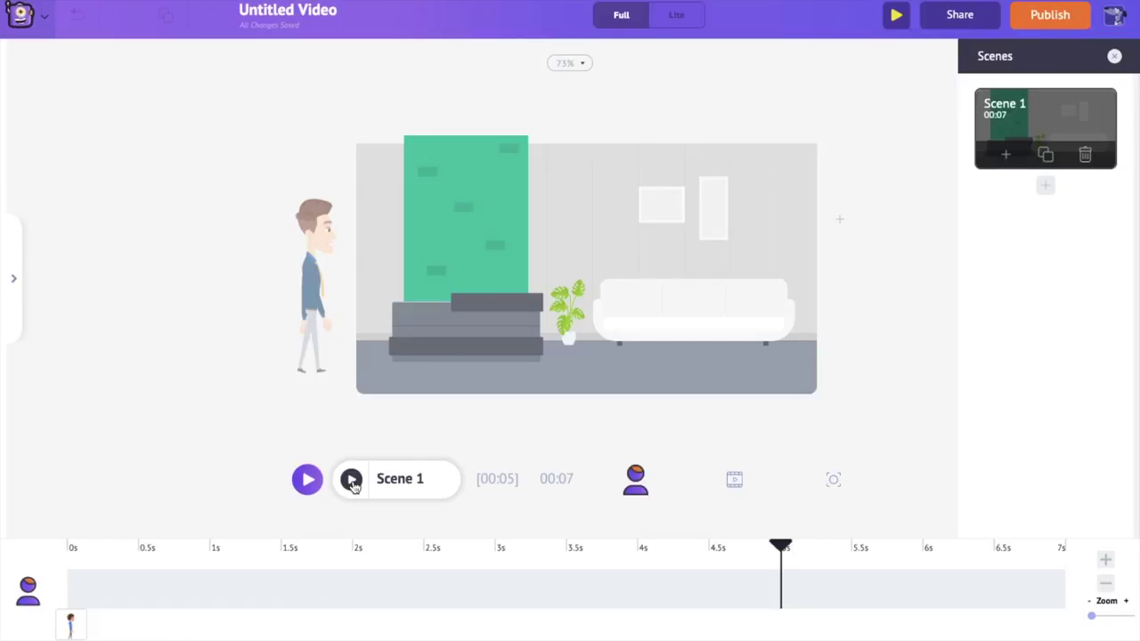
Step: Remove the character's Smartmove by deleting its end point at 5 seconds
{"action": "left_click", "coordinate": [318, 324]}
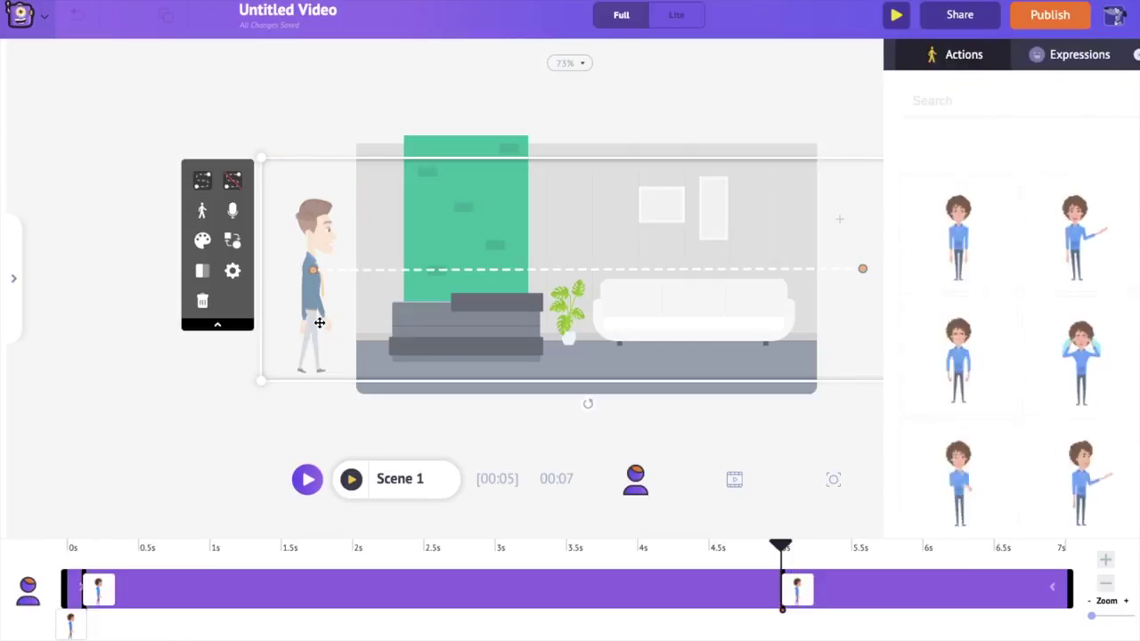
{"action": "left_click", "coordinate": [806, 595]}
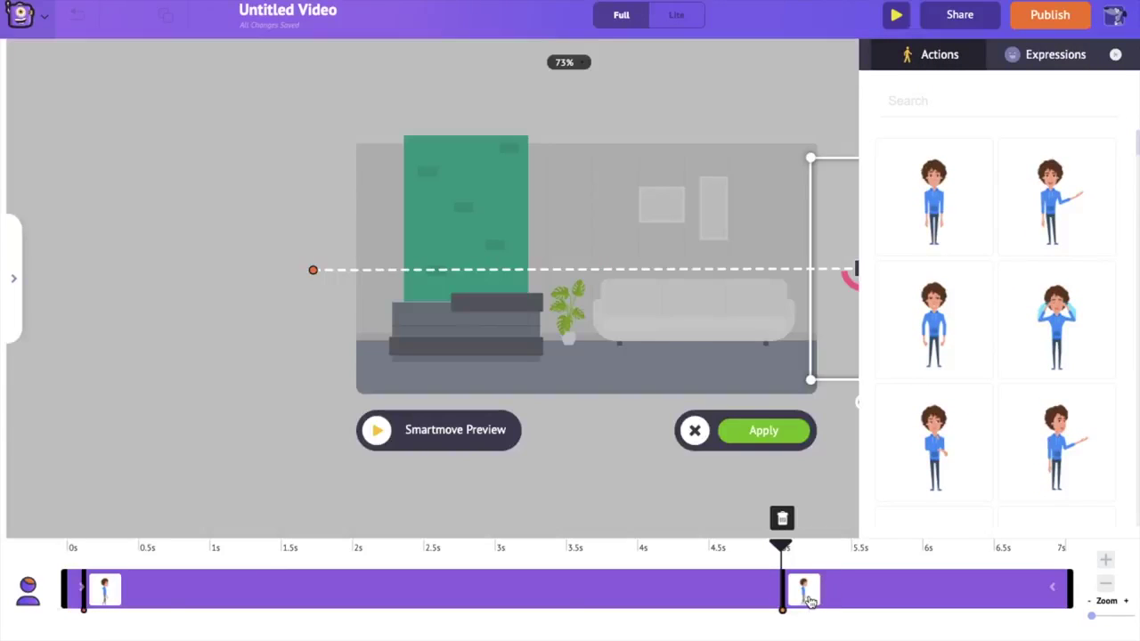
{"action": "left_click", "coordinate": [784, 519]}
Step: Enlarge the walking character and place it just outside the scene's left edge
{"action": "left_click_drag", "start_coordinate": [262, 380], "coordinate": [235, 425]}
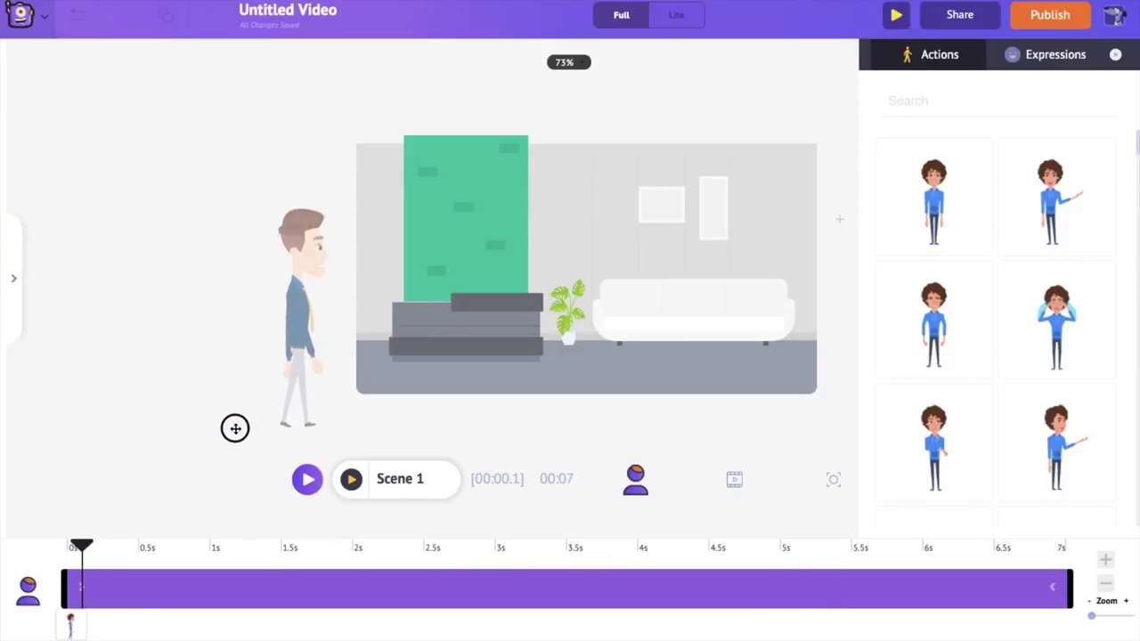
{"action": "left_click_drag", "start_coordinate": [298, 339], "coordinate": [291, 325]}
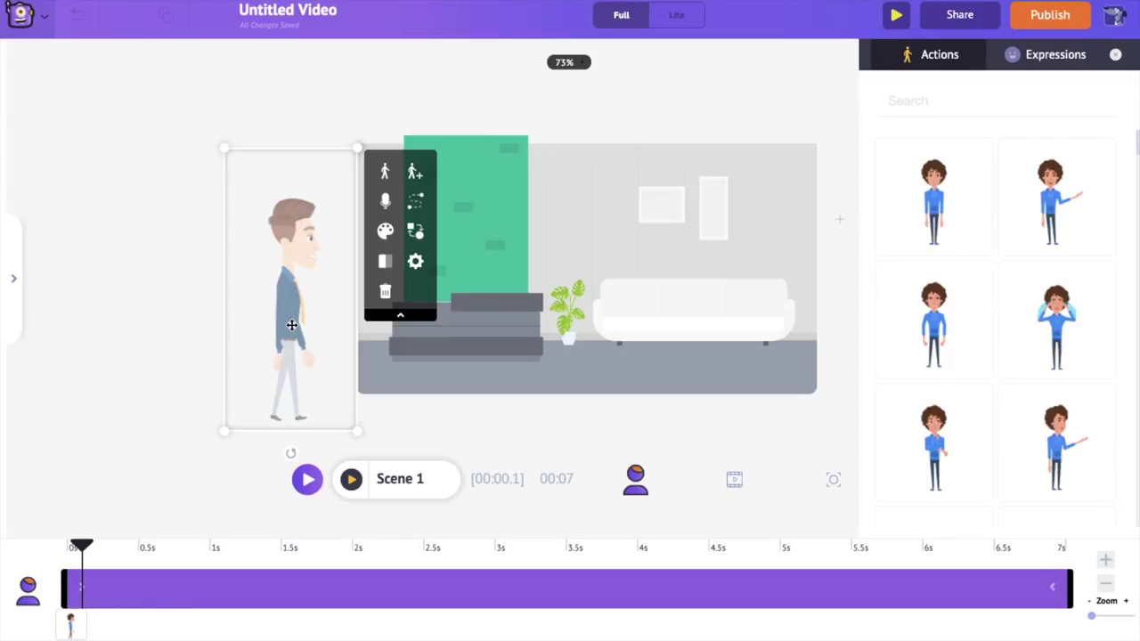
Step: Start an action sequence for the character, adding a second action at 1 second placed in front of the green wall panel
{"action": "left_click", "coordinate": [416, 175]}
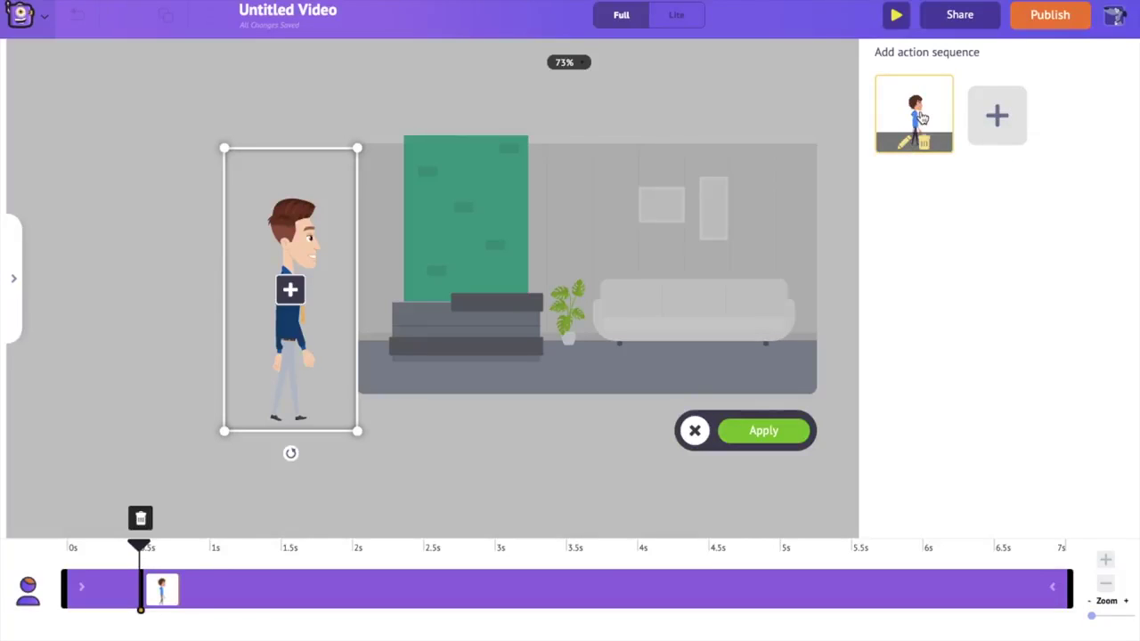
{"action": "left_click", "coordinate": [291, 294]}
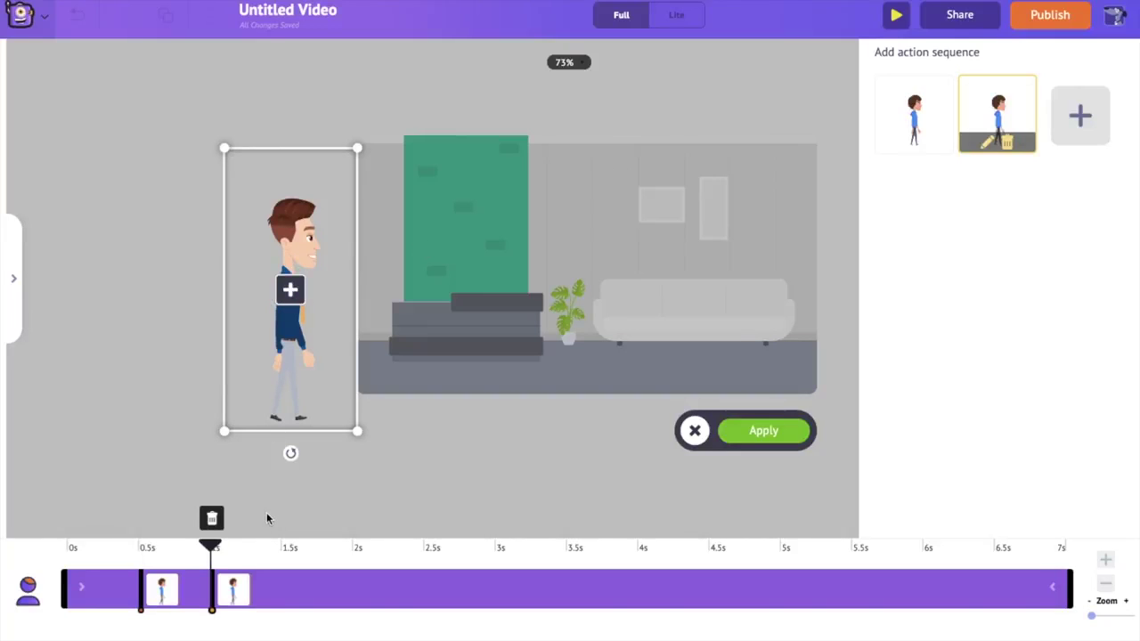
{"action": "left_click_drag", "start_coordinate": [285, 363], "coordinate": [498, 326]}
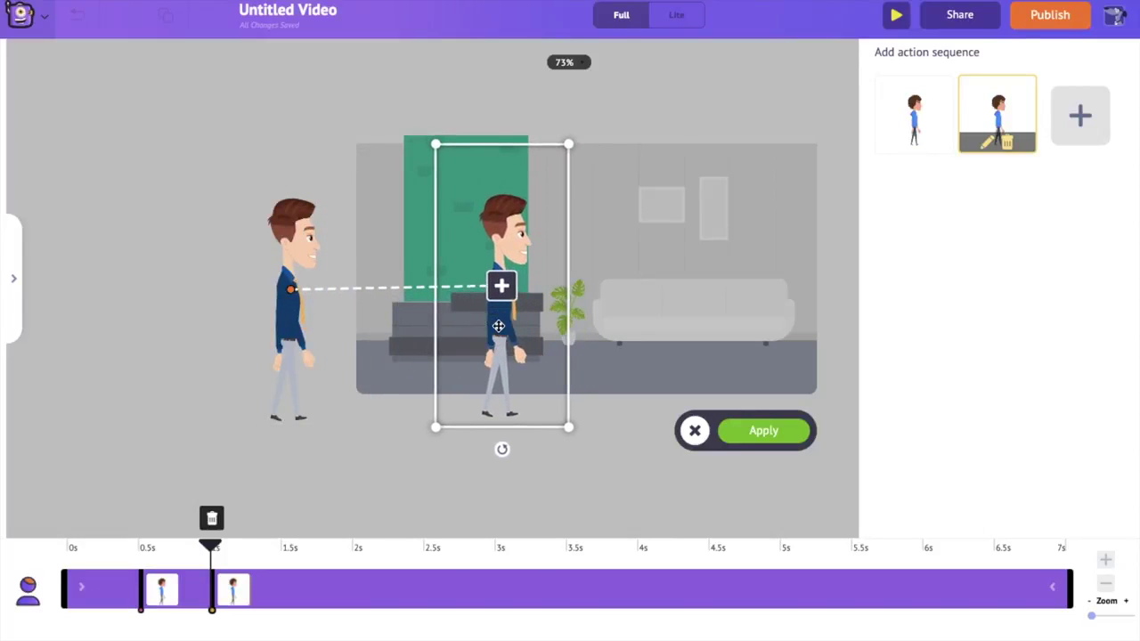
Step: Change the character's second action at 1 second to the standing pose waving a raised hand
{"action": "left_click", "coordinate": [987, 145]}
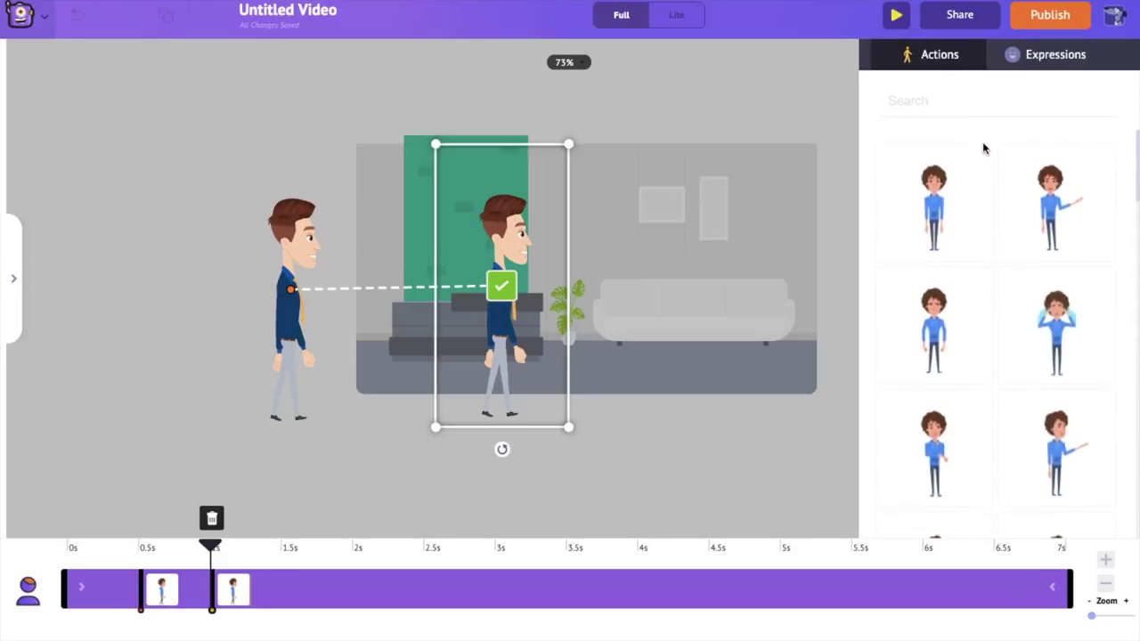
{"action": "scroll", "coordinate": [953, 299], "scroll_direction": "down", "scroll_amount": 10}
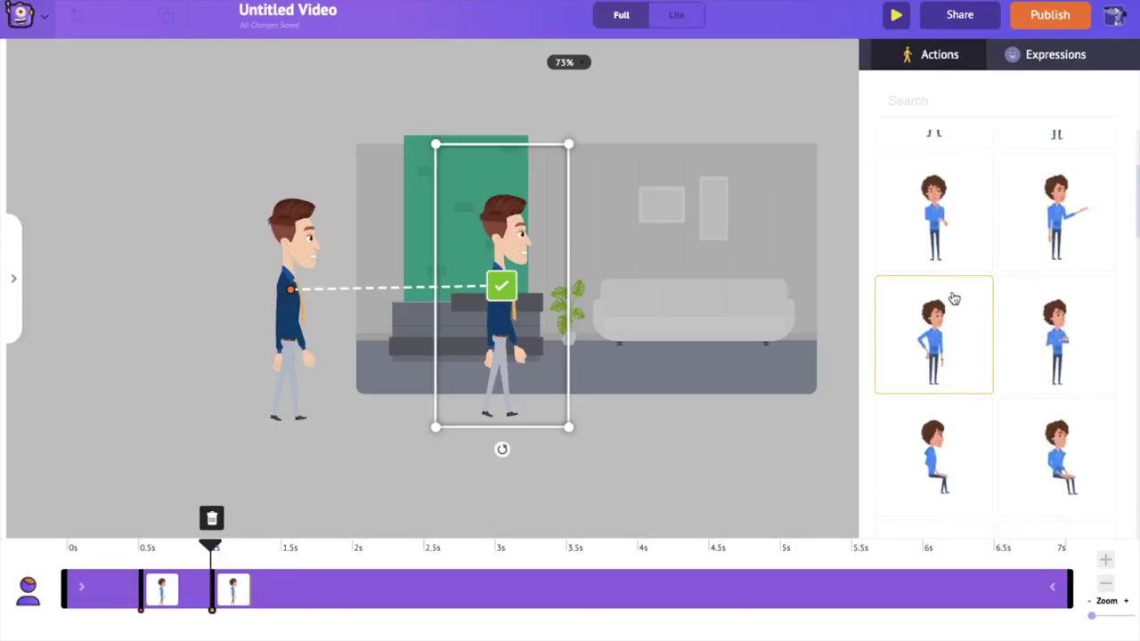
{"action": "scroll", "coordinate": [953, 298], "scroll_direction": "down", "scroll_amount": 10}
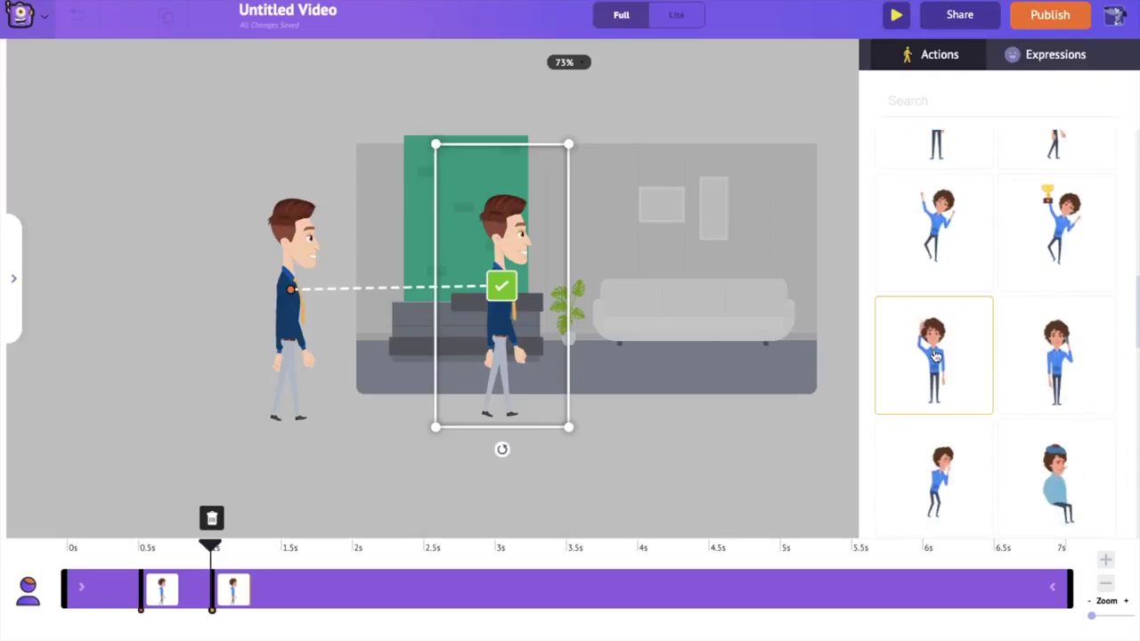
{"action": "left_click", "coordinate": [935, 355]}
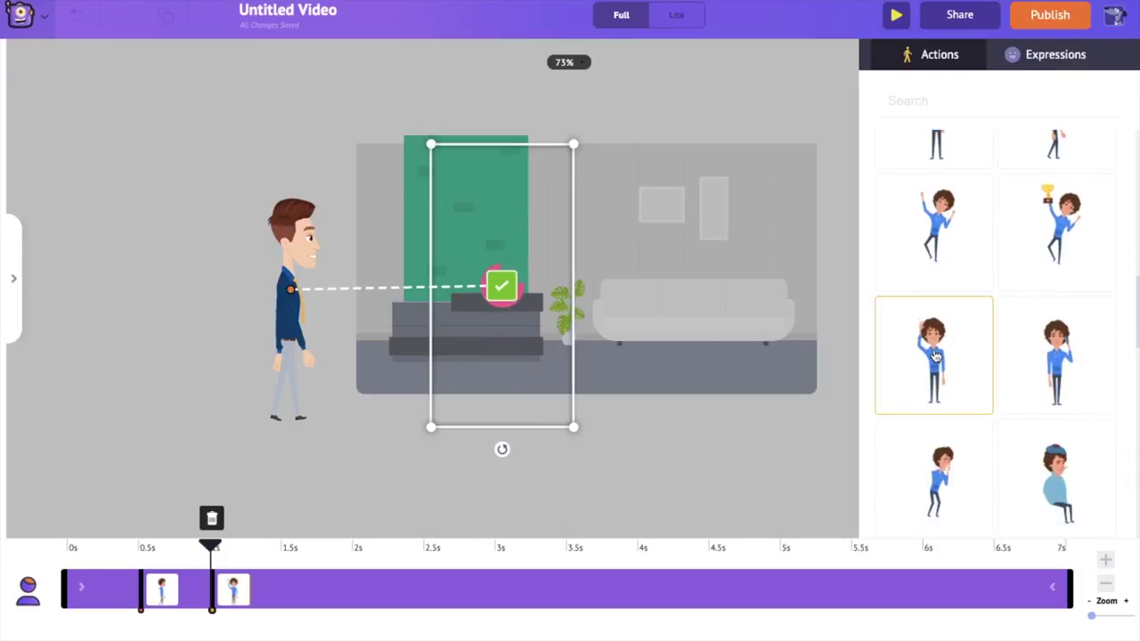
{"action": "left_click", "coordinate": [502, 290]}
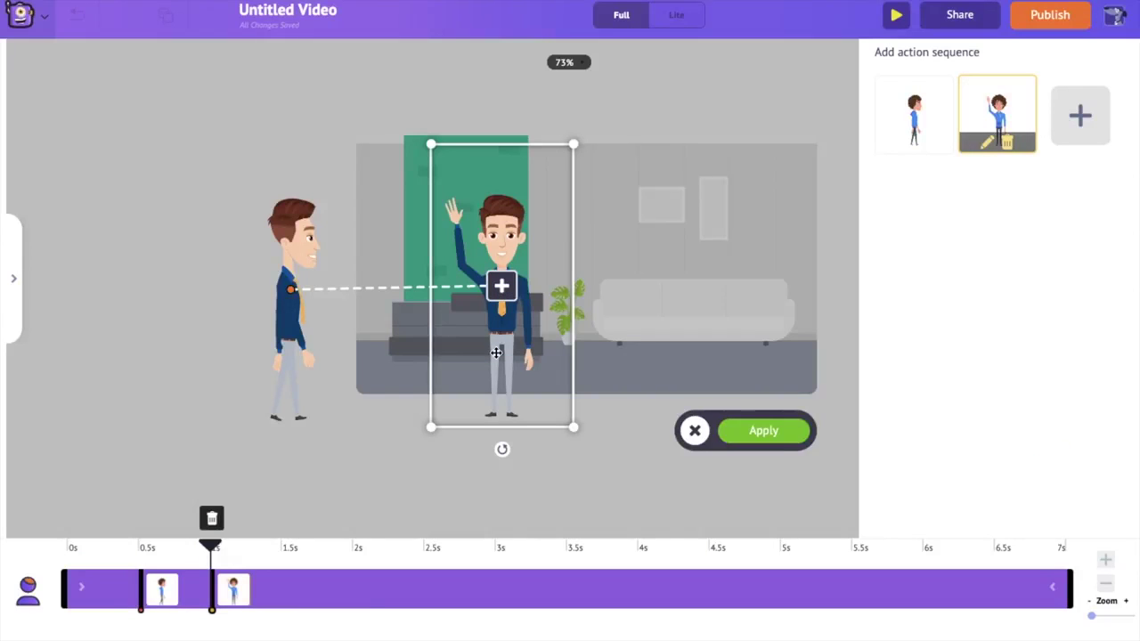
Step: Add a third action at 1.5 seconds using a front-facing "folded hands" pose and apply the action sequence
{"action": "left_click", "coordinate": [503, 288]}
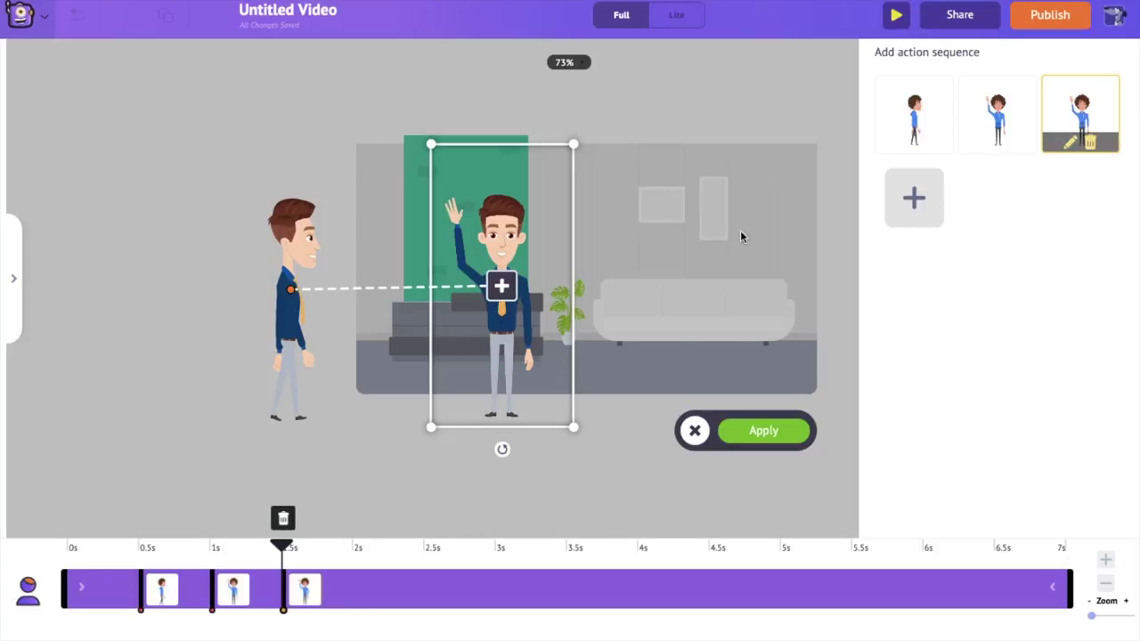
{"action": "left_click", "coordinate": [1070, 142]}
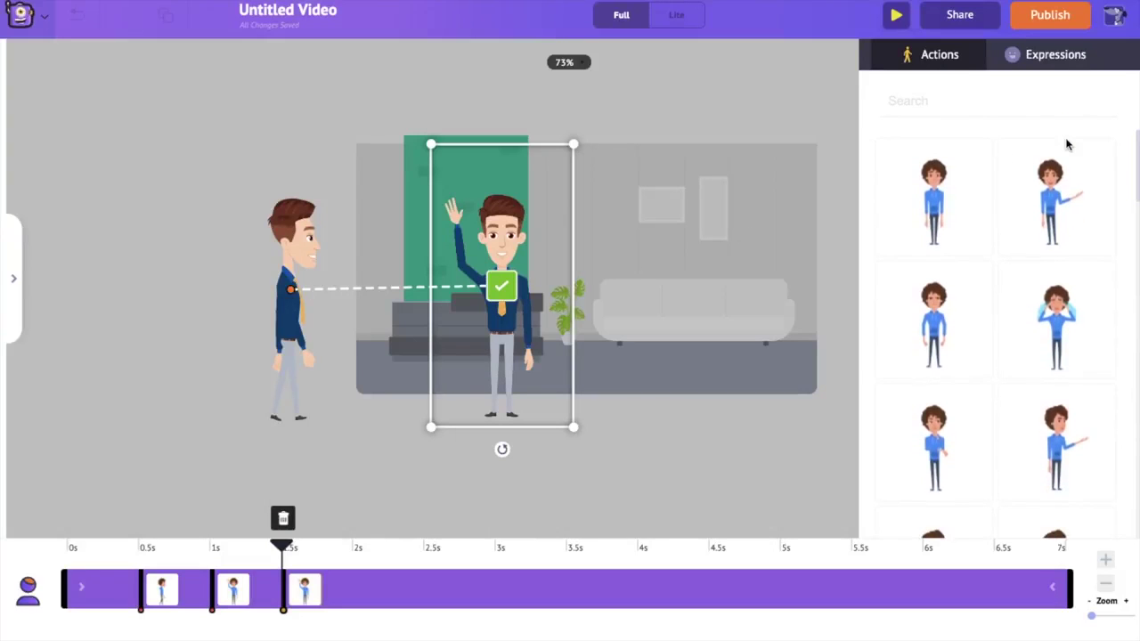
{"action": "left_click", "coordinate": [909, 101]}
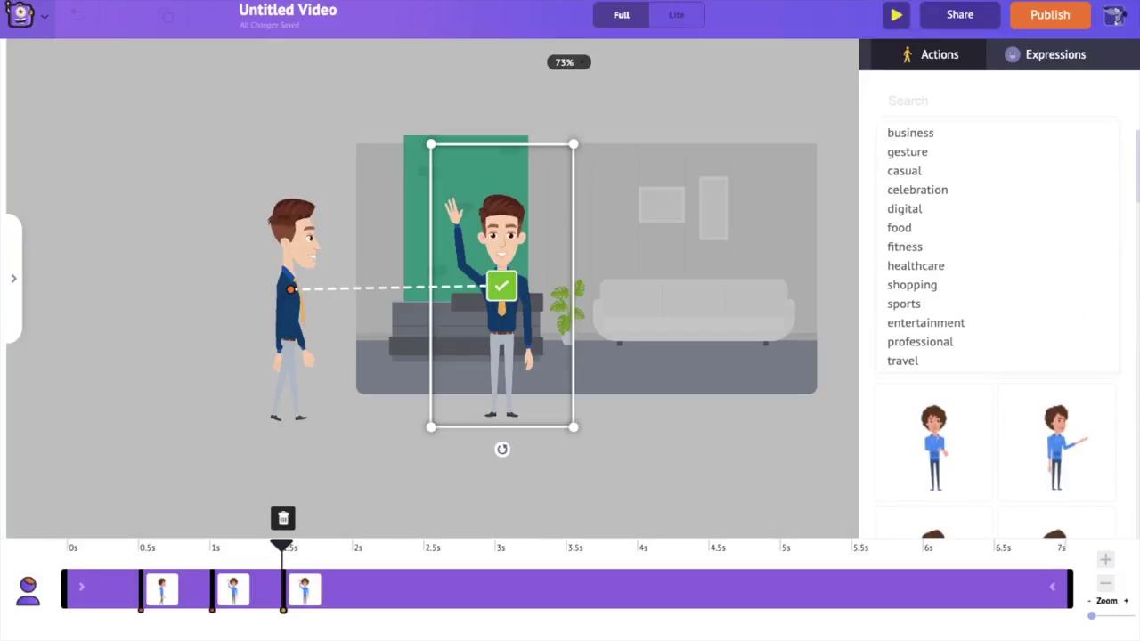
{"action": "type", "text": "folded"}
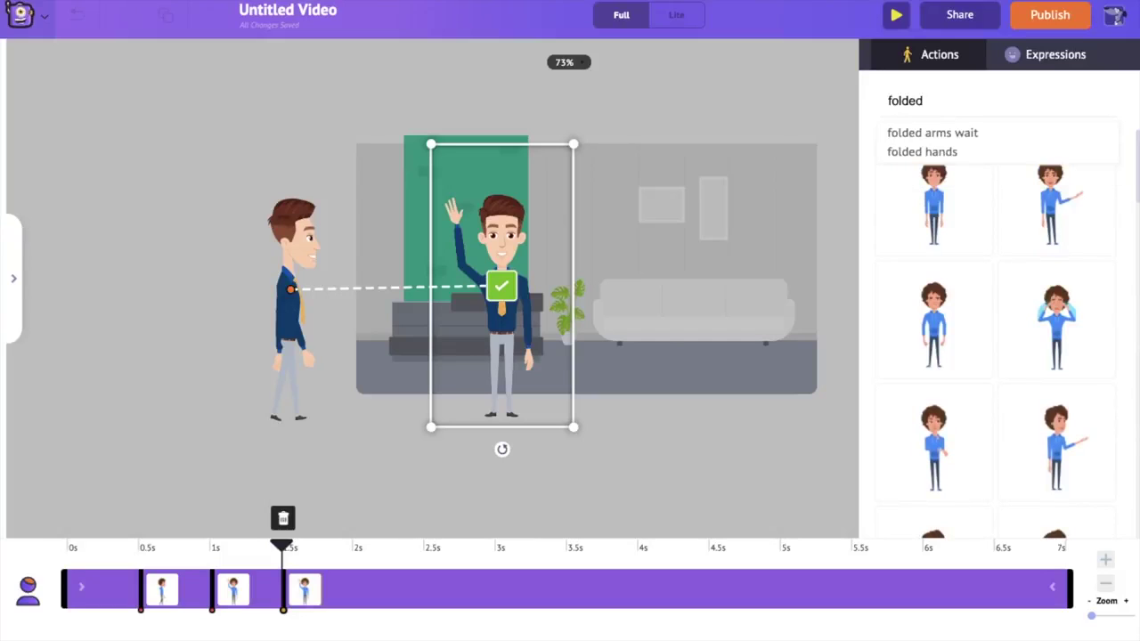
{"action": "left_click", "coordinate": [905, 151]}
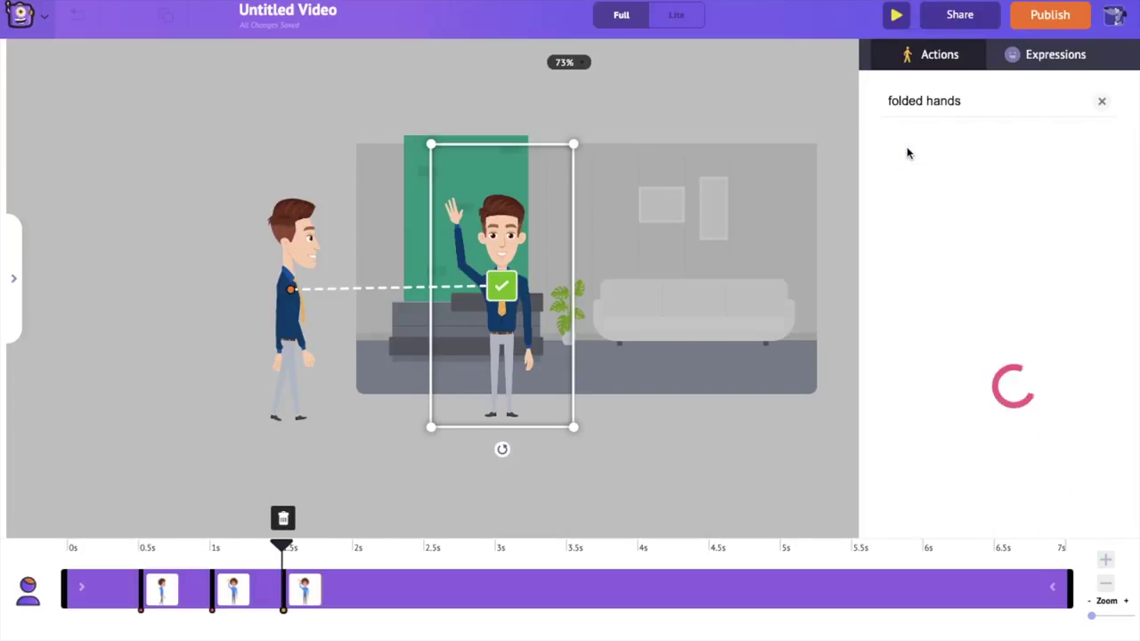
{"action": "left_click", "coordinate": [957, 310]}
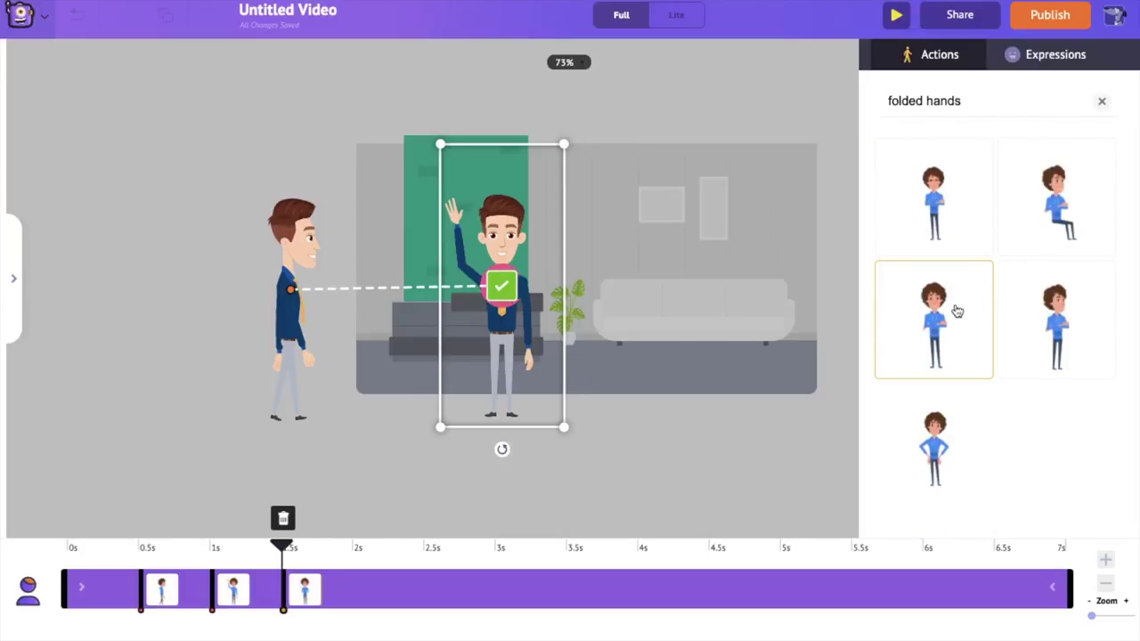
{"action": "left_click", "coordinate": [504, 289]}
{"action": "left_click", "coordinate": [764, 433]}
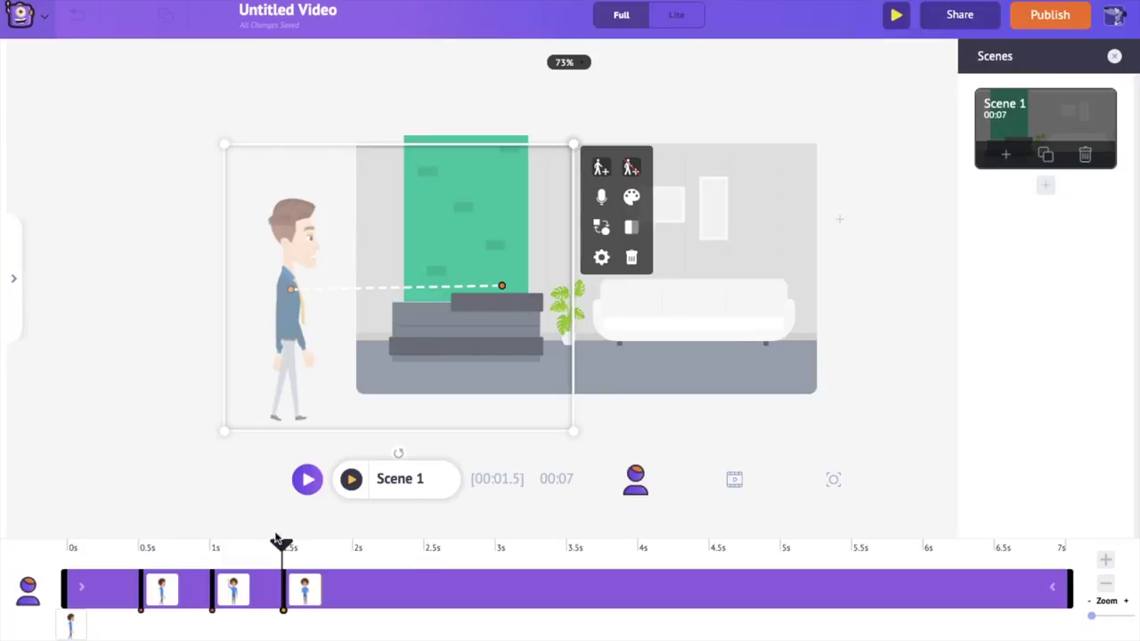
Step: Retime the sequence so the walk starts at about 0.1, the wave at 2 and the folded-hands pose at 4 seconds, apply it and preview the scene
{"action": "left_click", "coordinate": [242, 595]}
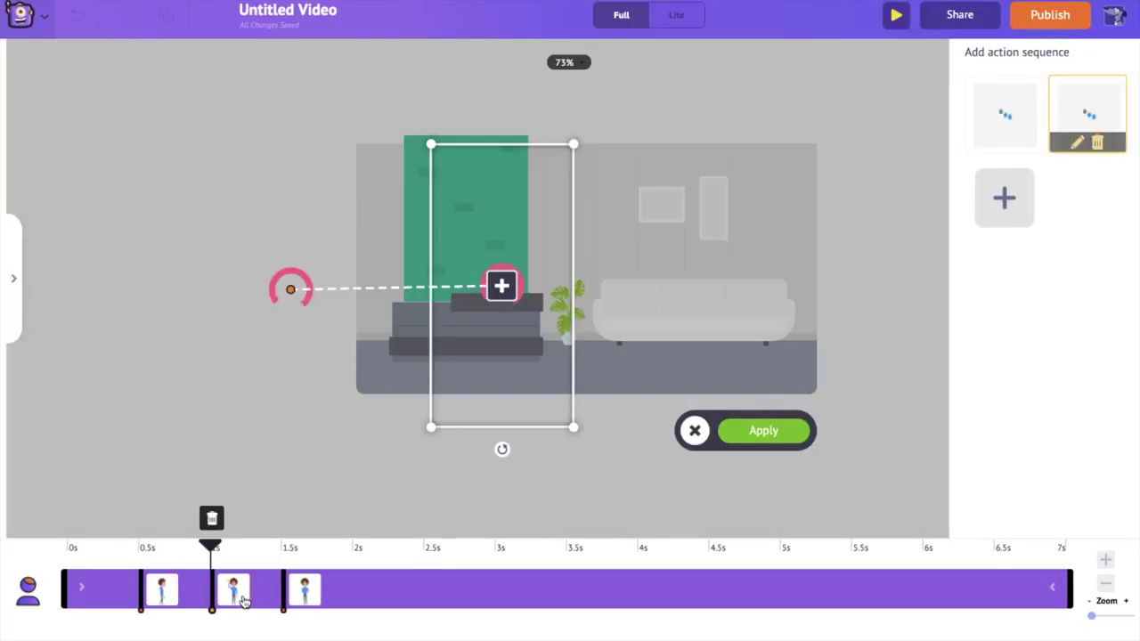
{"action": "left_click", "coordinate": [166, 593]}
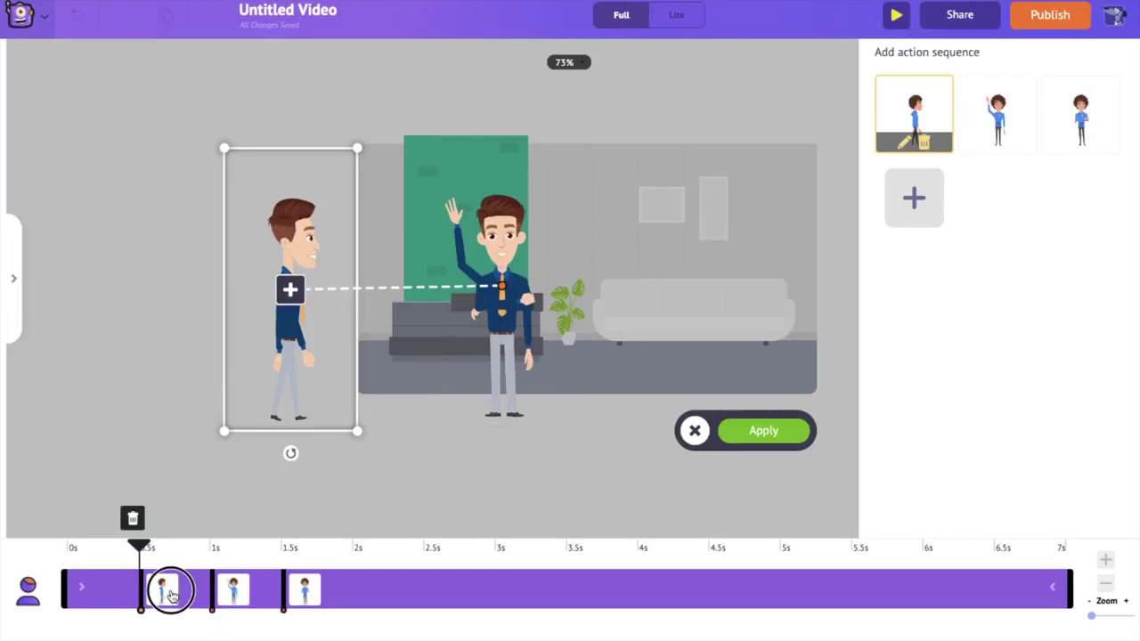
{"action": "left_click_drag", "start_coordinate": [160, 593], "coordinate": [104, 593]}
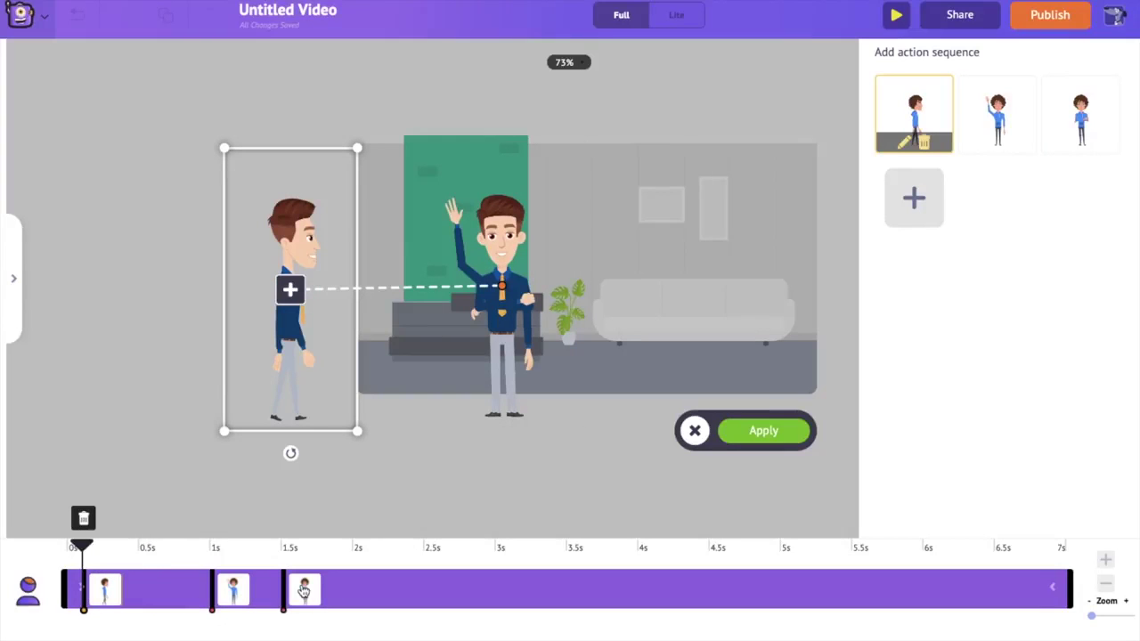
{"action": "left_click_drag", "start_coordinate": [304, 591], "coordinate": [579, 590]}
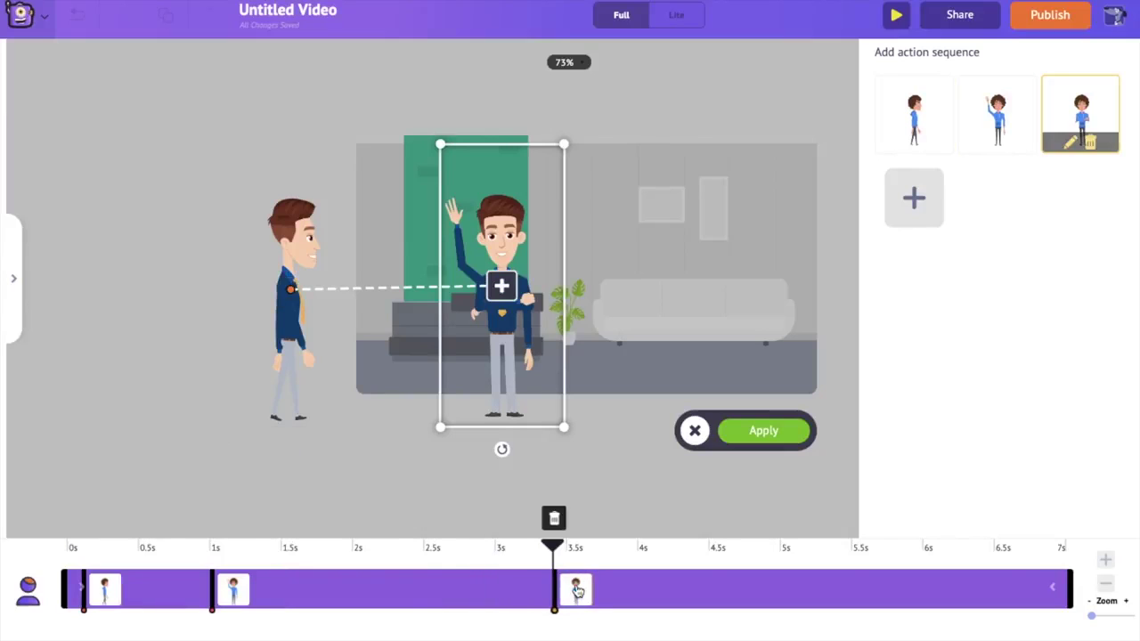
{"action": "left_click_drag", "start_coordinate": [232, 597], "coordinate": [379, 603]}
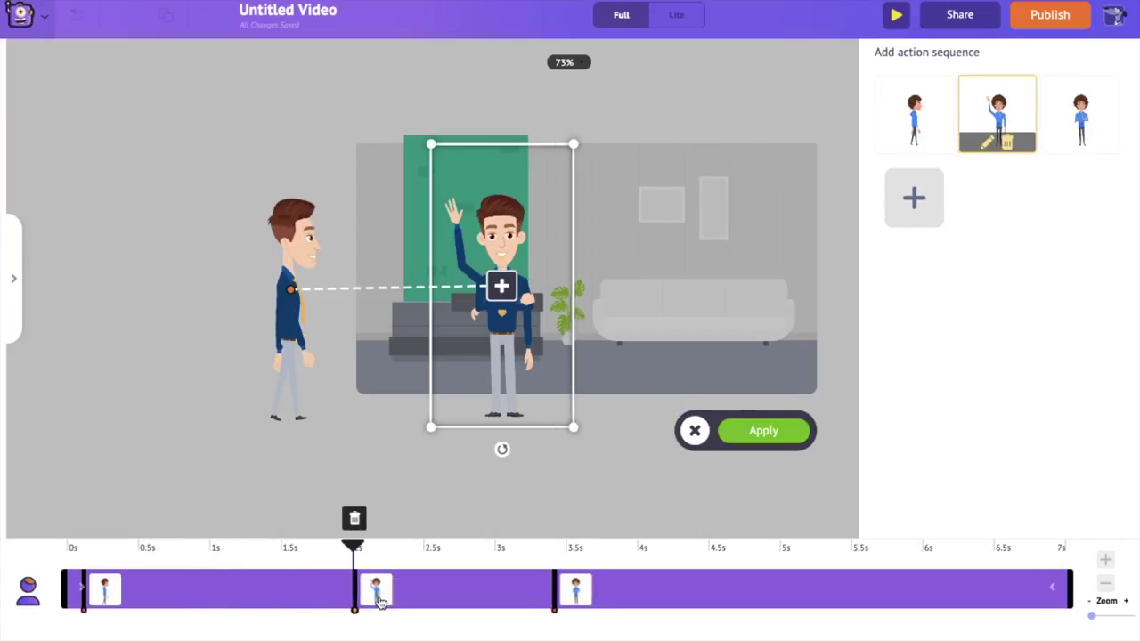
{"action": "left_click", "coordinate": [378, 602]}
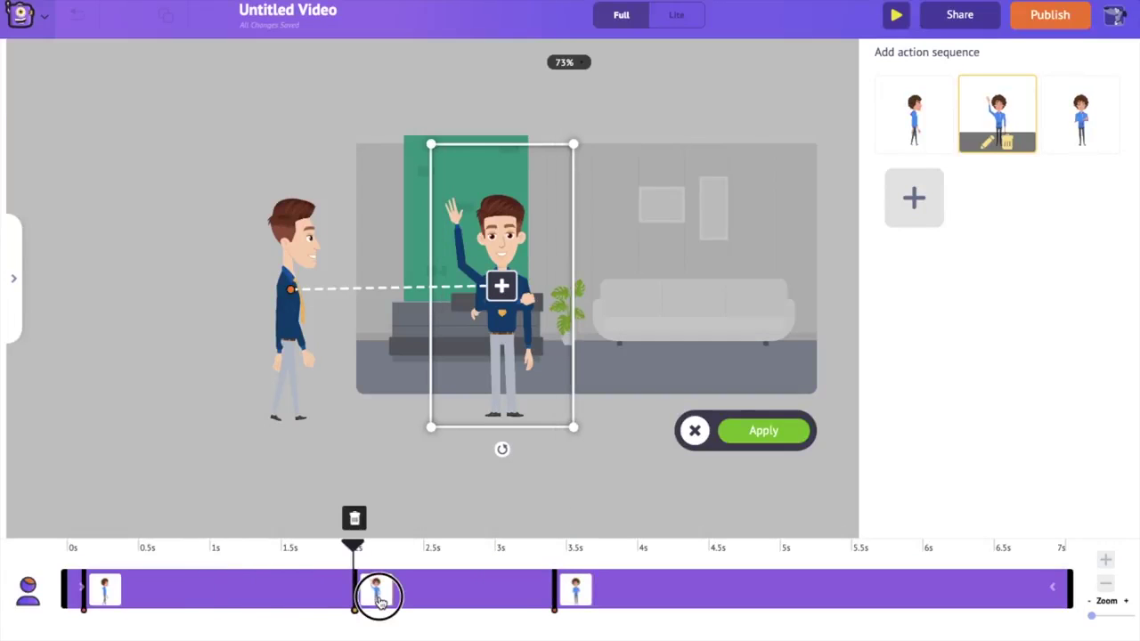
{"action": "left_click_drag", "start_coordinate": [575, 591], "coordinate": [660, 607]}
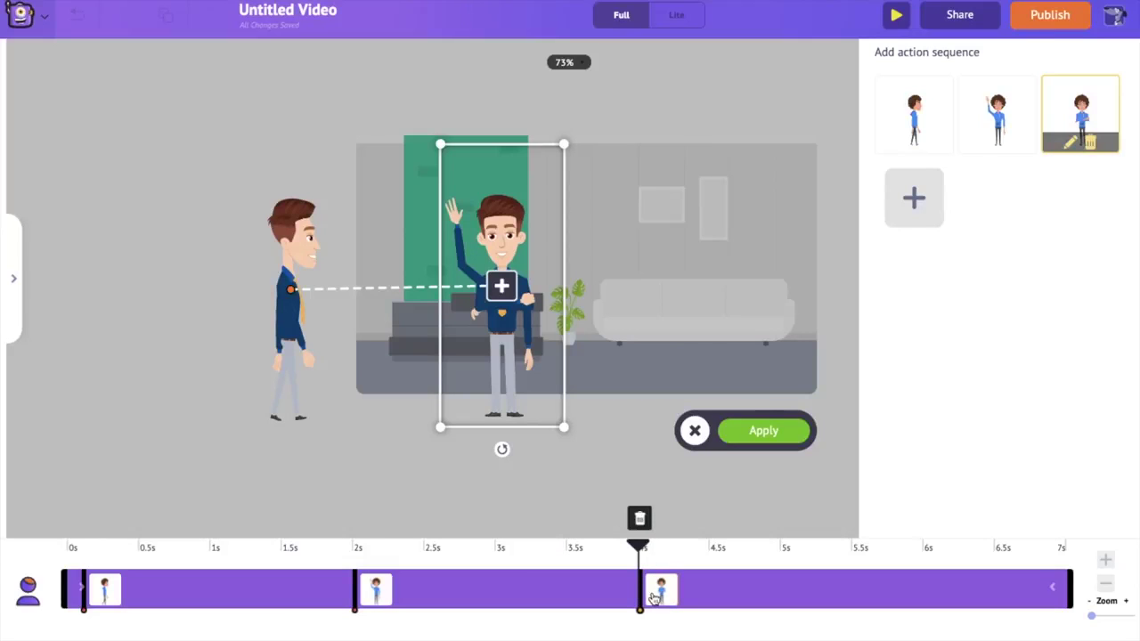
{"action": "left_click", "coordinate": [757, 433]}
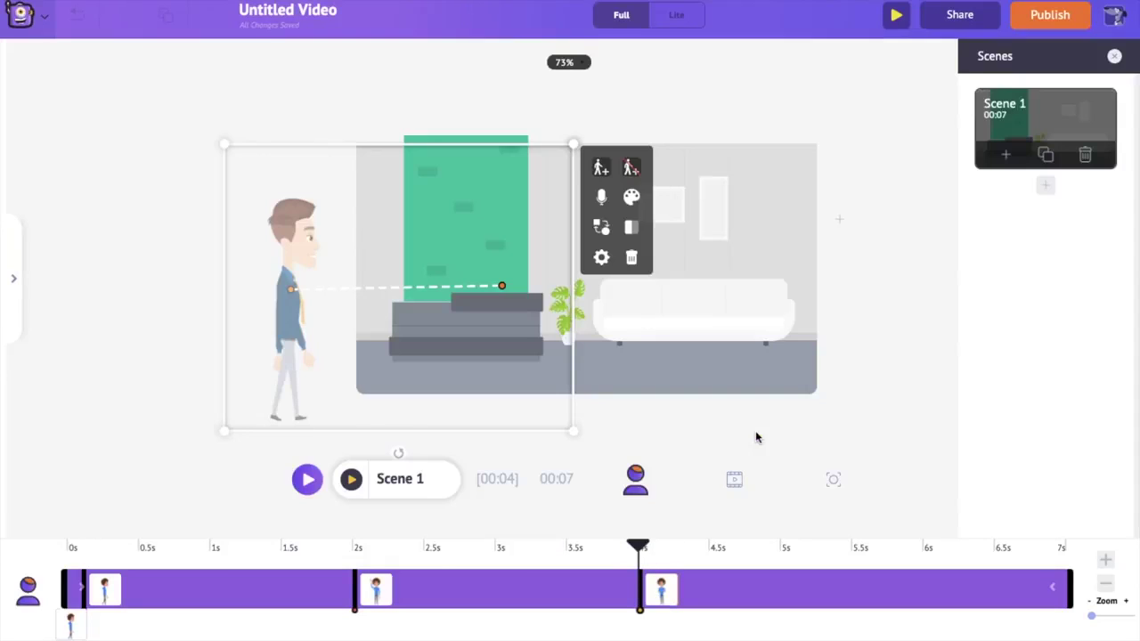
{"action": "left_click", "coordinate": [356, 484]}
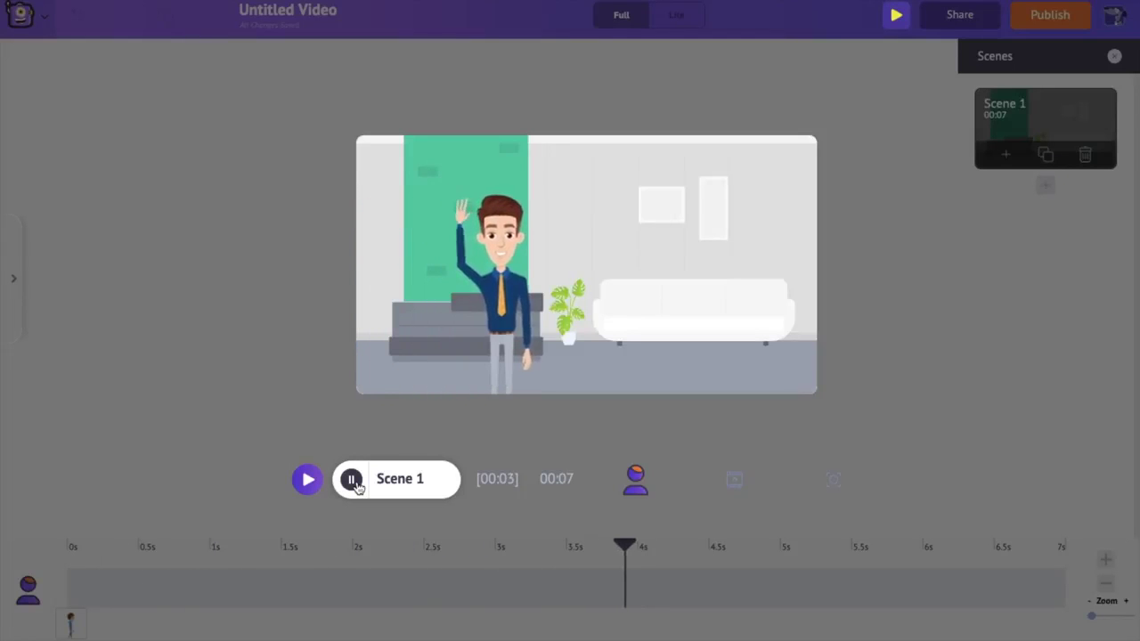
{"action": "left_click", "coordinate": [353, 482]}
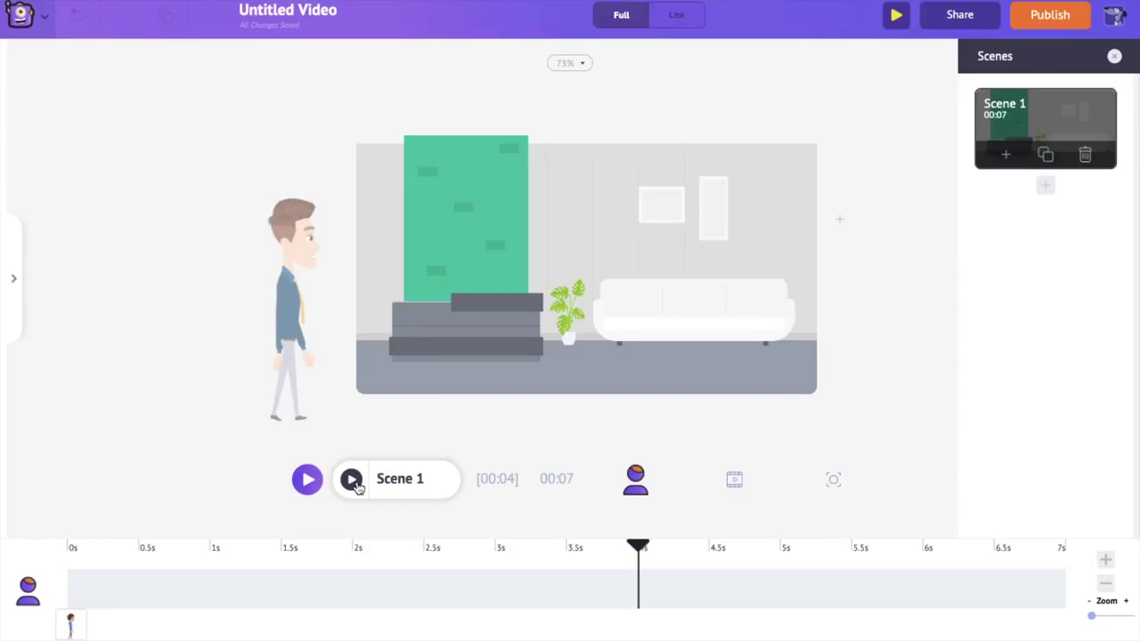
Step: Record a short voice-over for the character, name it "hello" and apply it to the scene
{"action": "left_click", "coordinate": [293, 270]}
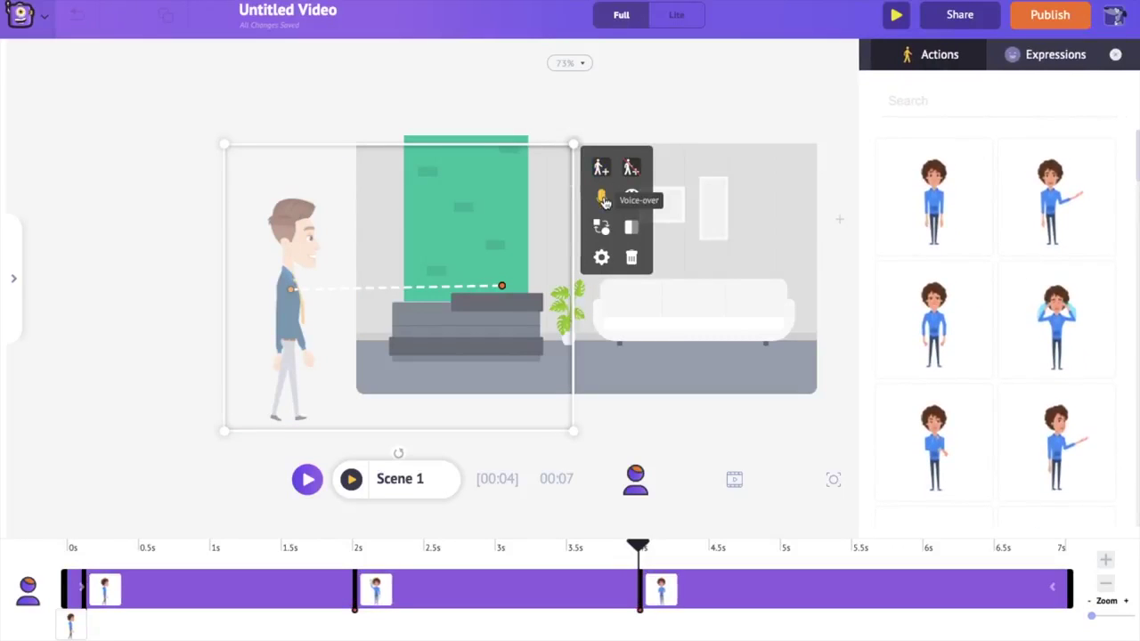
{"action": "left_click", "coordinate": [602, 198]}
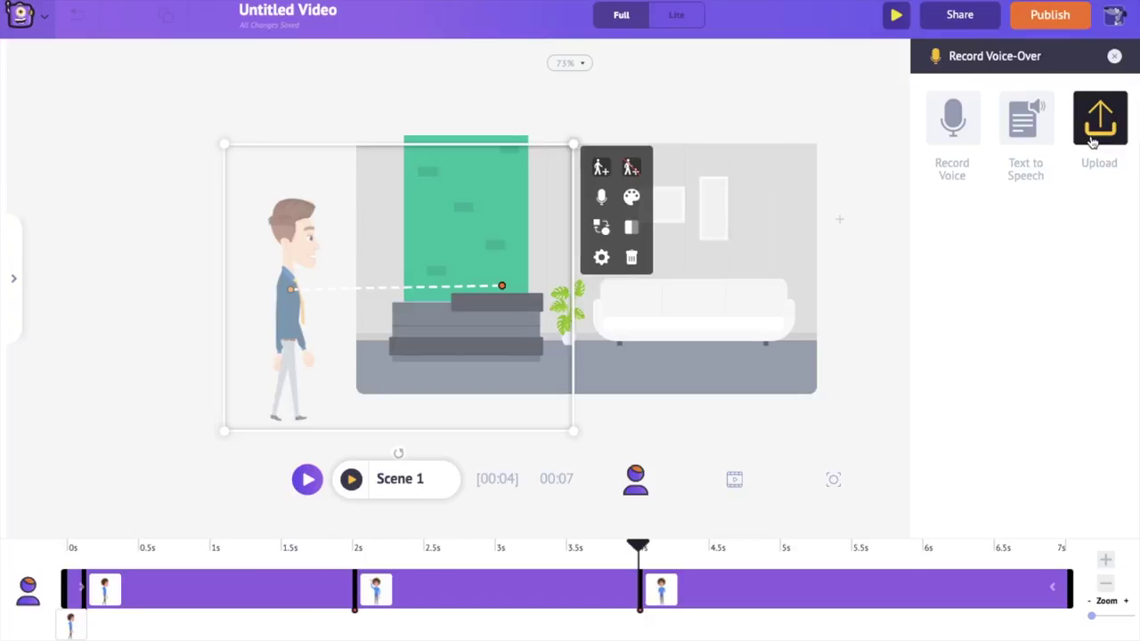
{"action": "left_click", "coordinate": [954, 134]}
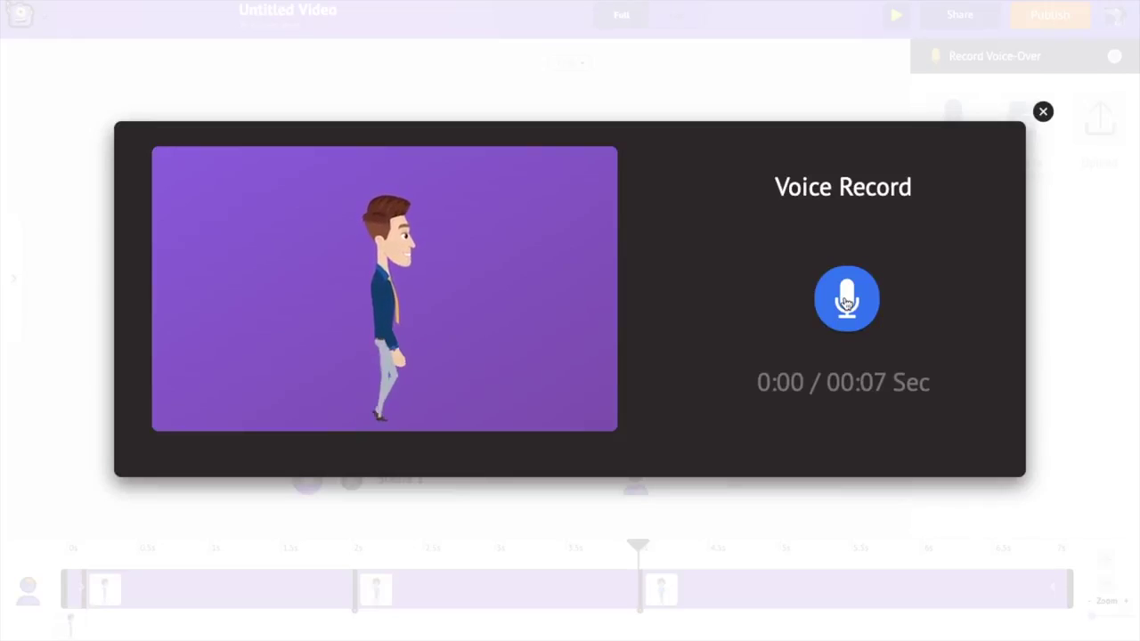
{"action": "left_click", "coordinate": [847, 303]}
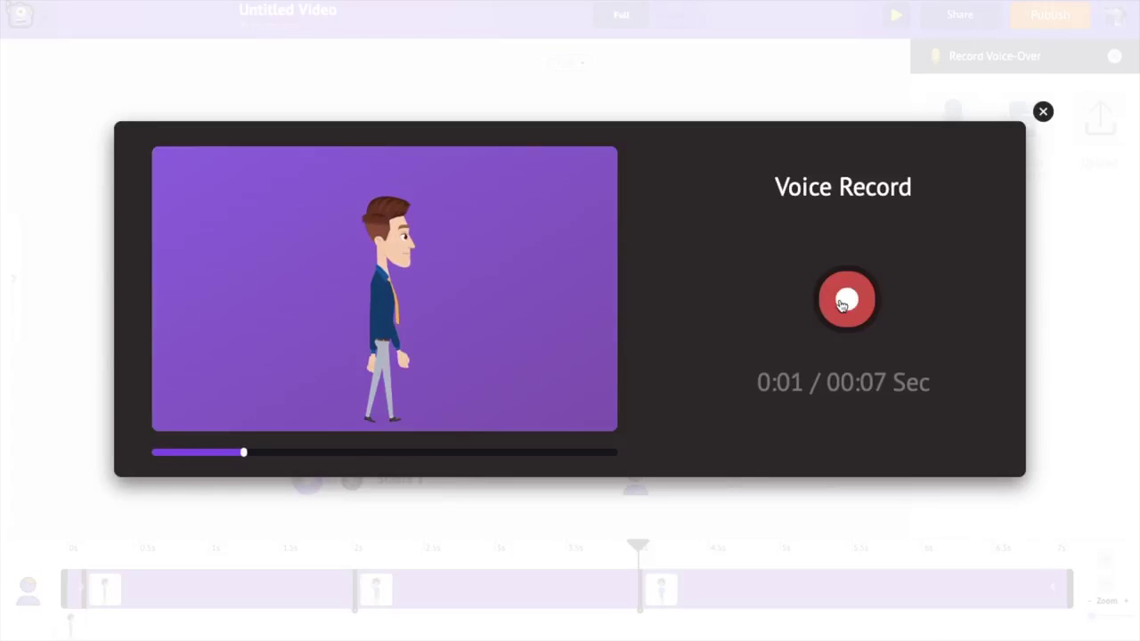
{"action": "left_click", "coordinate": [845, 303]}
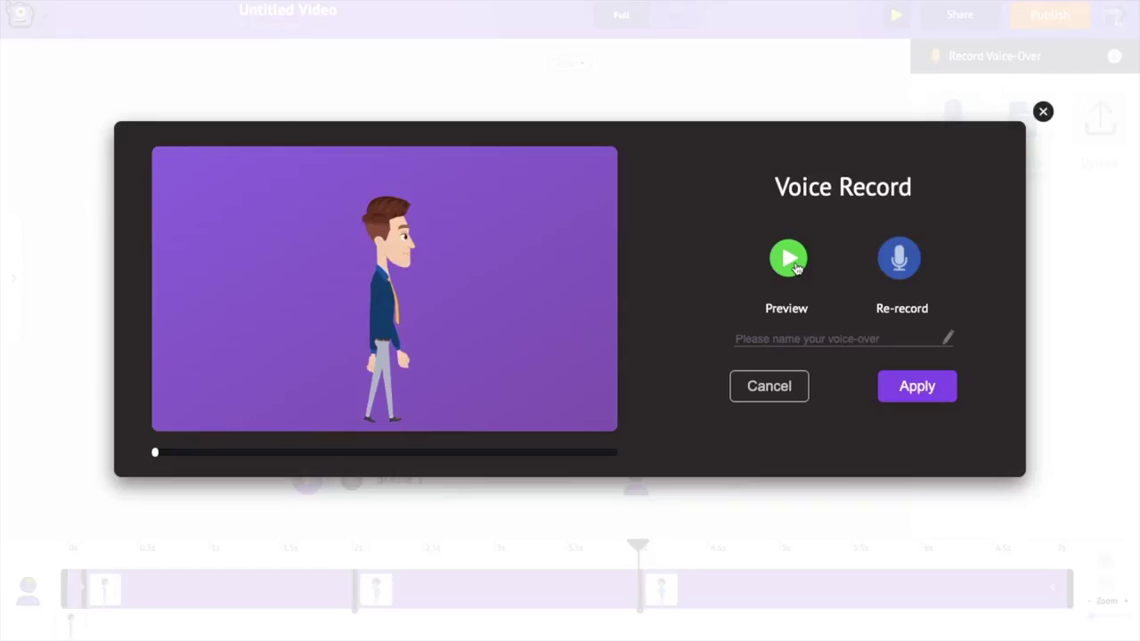
{"action": "left_click", "coordinate": [828, 340]}
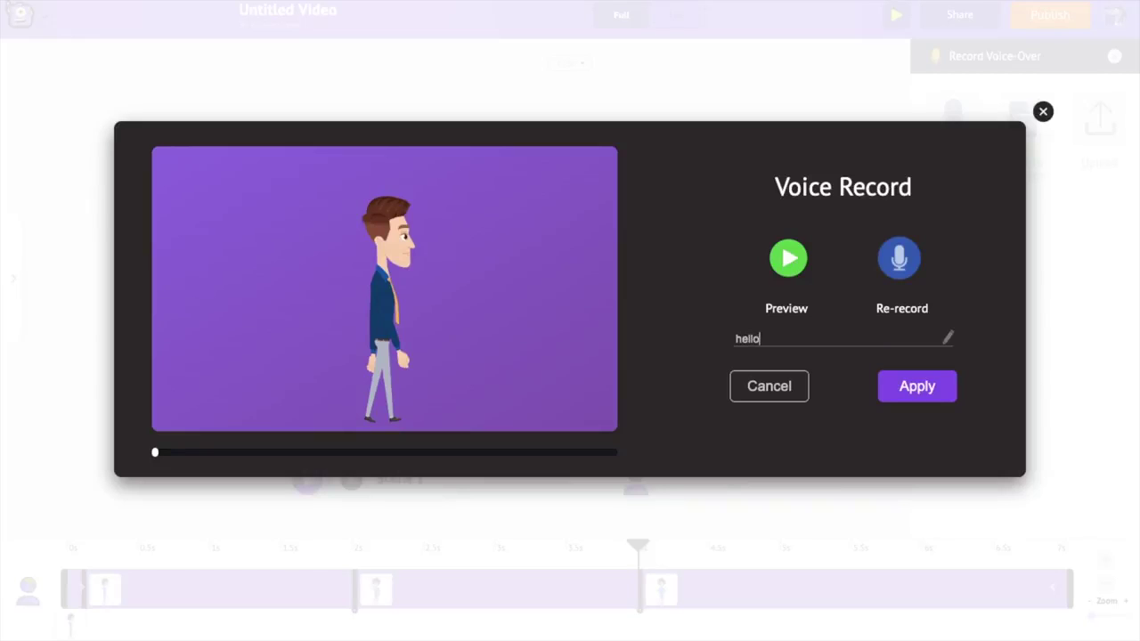
{"action": "left_click", "coordinate": [910, 393]}
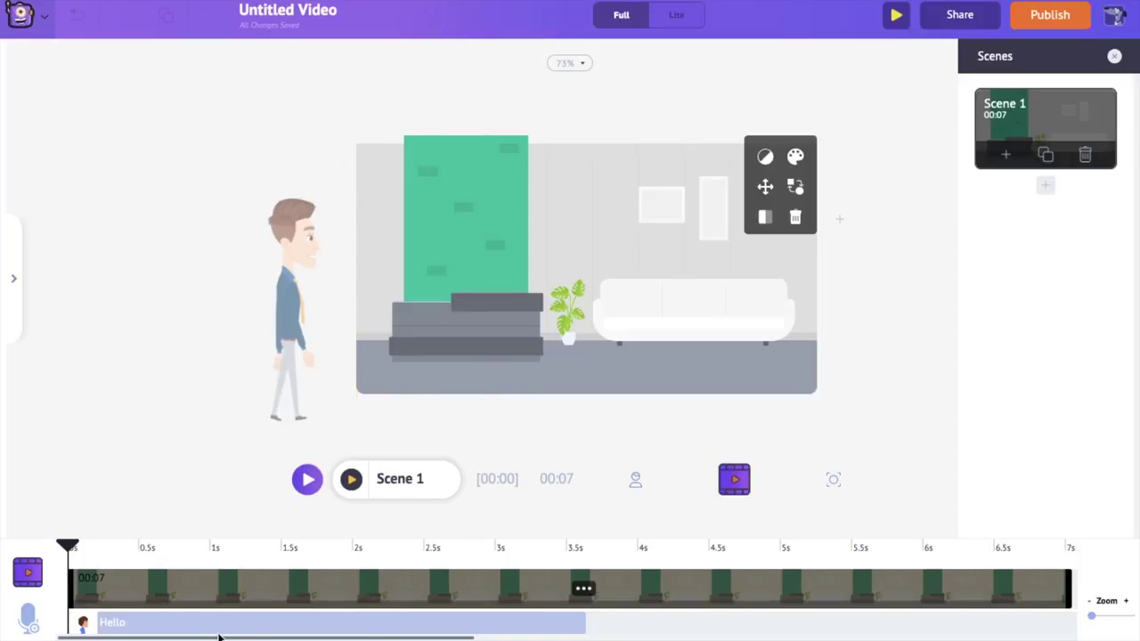
Step: Shift the hello voice-over clip to start at 2 seconds, trim its end to about 5.4 seconds and preview the scene
{"action": "left_click_drag", "start_coordinate": [219, 623], "coordinate": [382, 624]}
{"action": "left_click_drag", "start_coordinate": [878, 622], "coordinate": [840, 623]}
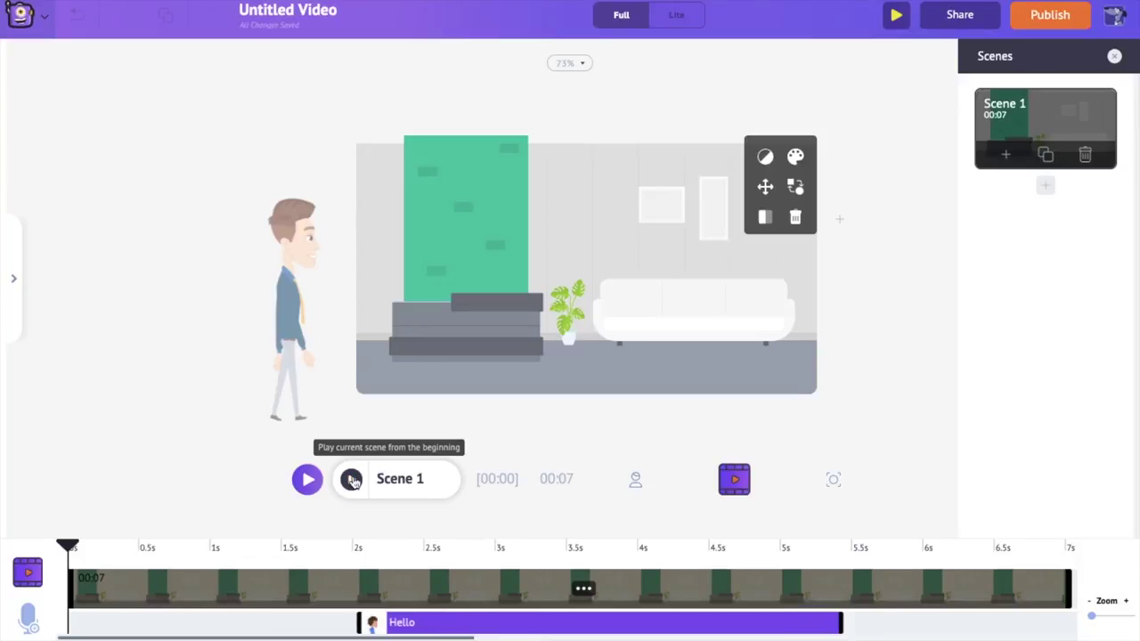
{"action": "left_click", "coordinate": [352, 479]}
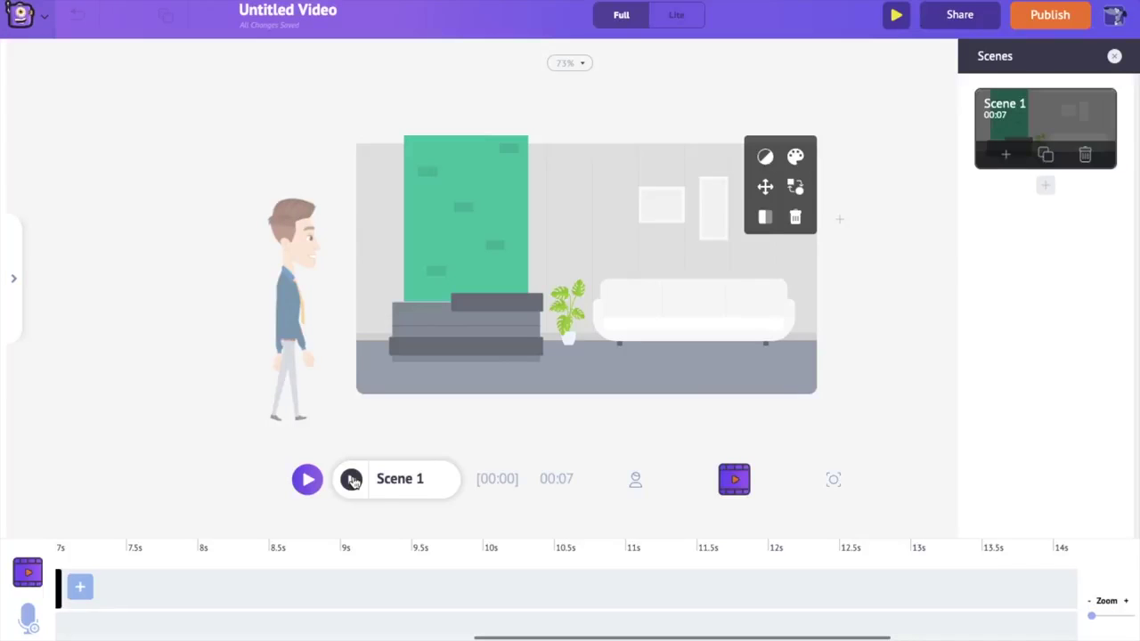
Step: Delete the hello voice-over clip from the scene's timeline
{"action": "mouse_move", "coordinate": [437, 618]}
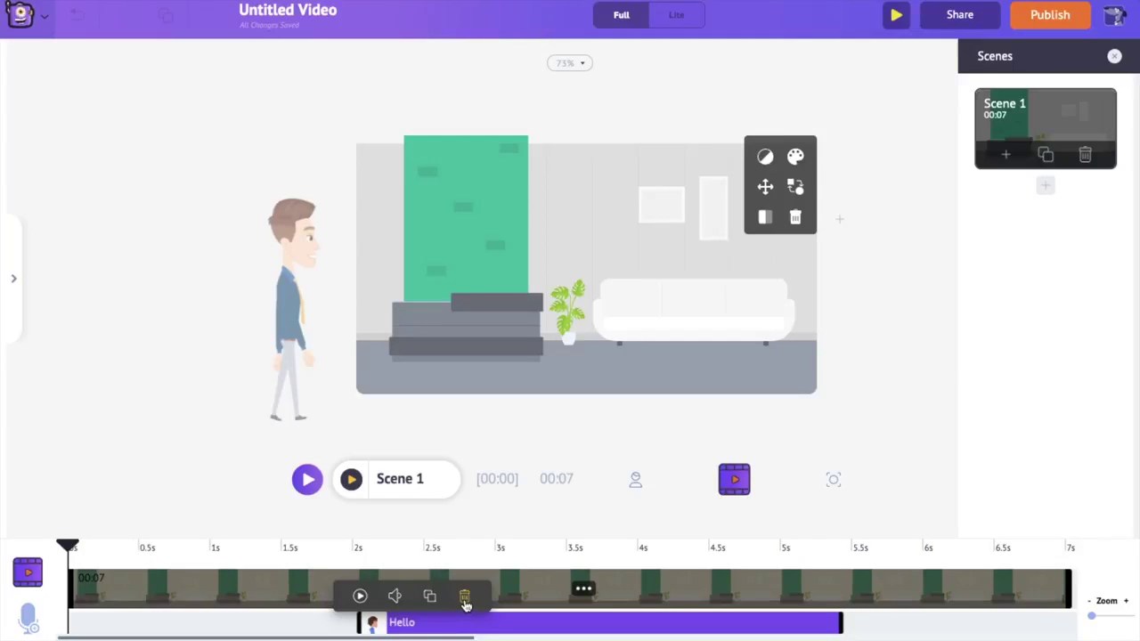
{"action": "left_click", "coordinate": [464, 598]}
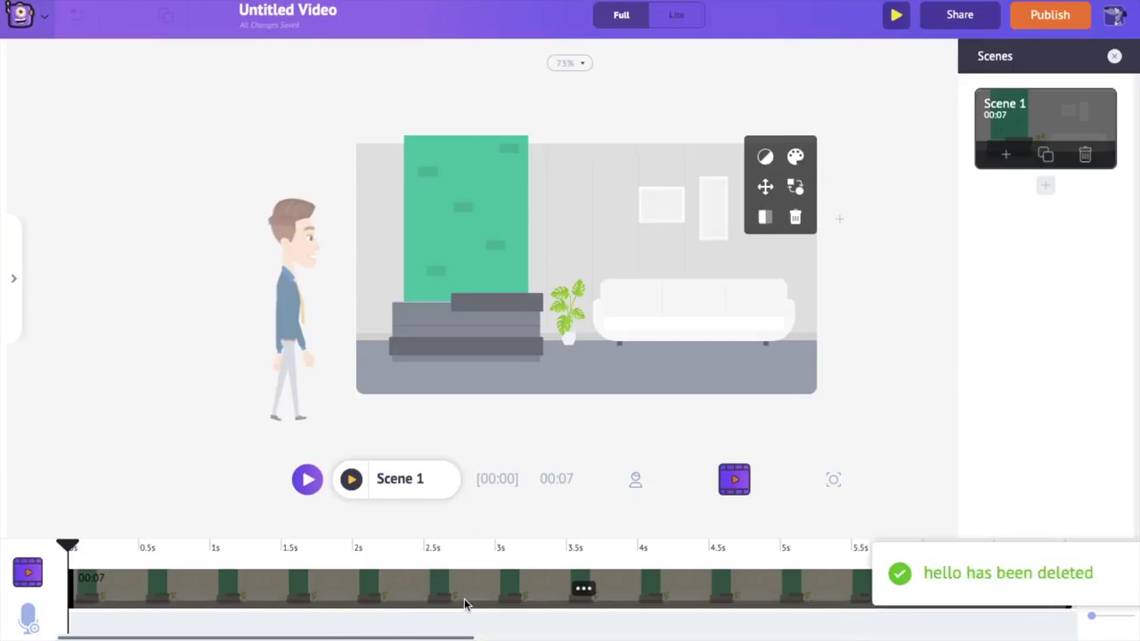
Step: Start a text-to-speech voice-over for the character and enter a greeting with his first name, ending in "I am a Marketing ninja"
{"action": "left_click", "coordinate": [291, 356]}
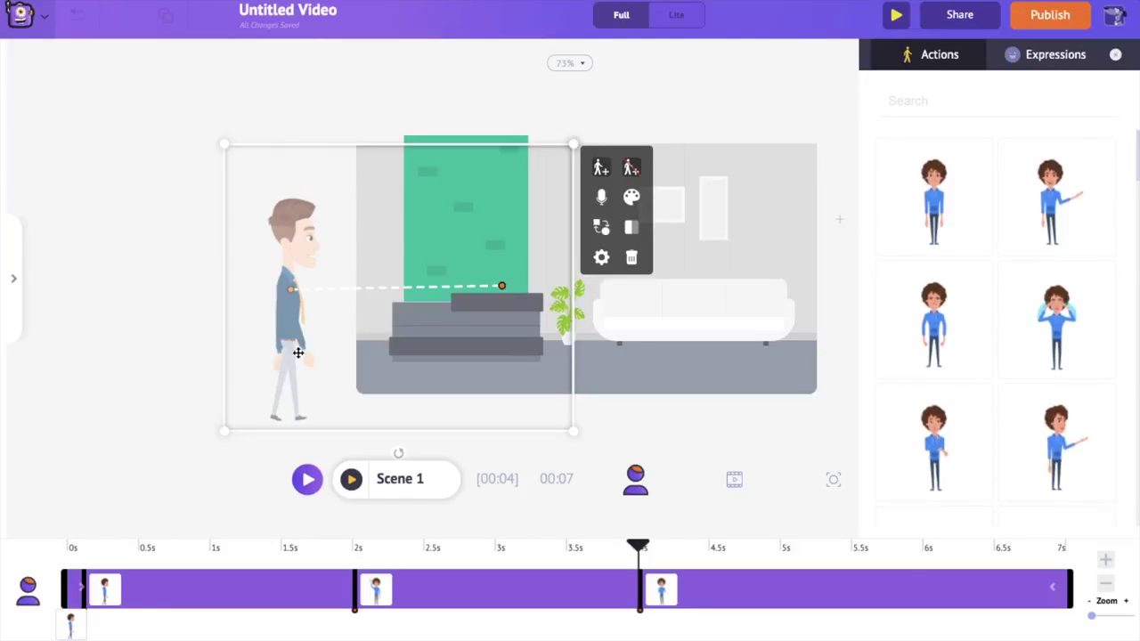
{"action": "left_click", "coordinate": [602, 204]}
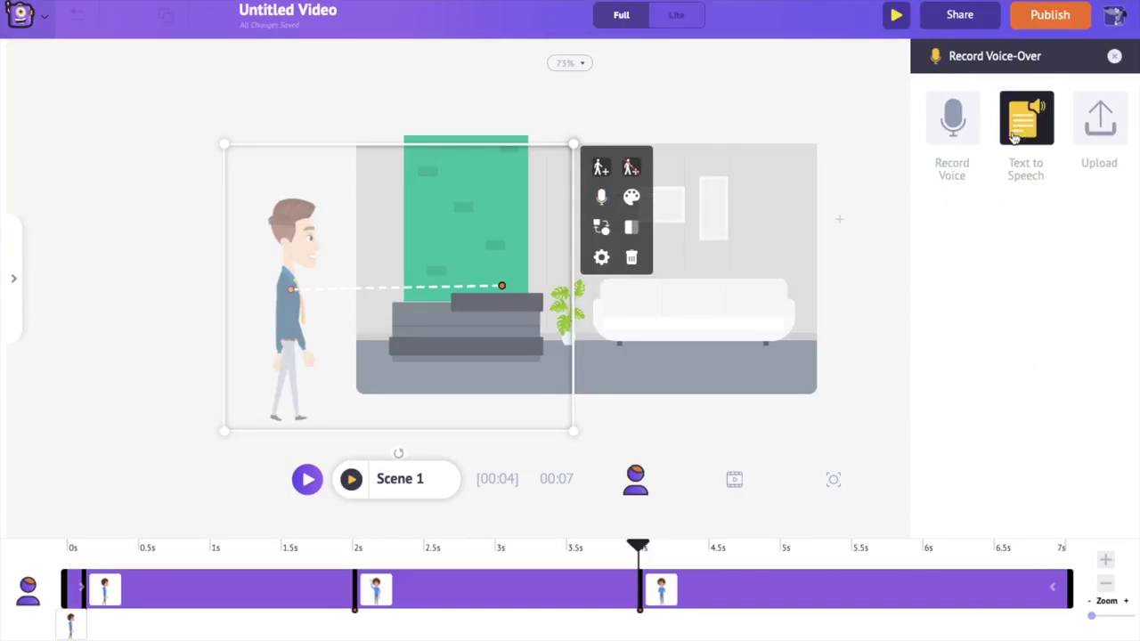
{"action": "left_click", "coordinate": [1028, 125]}
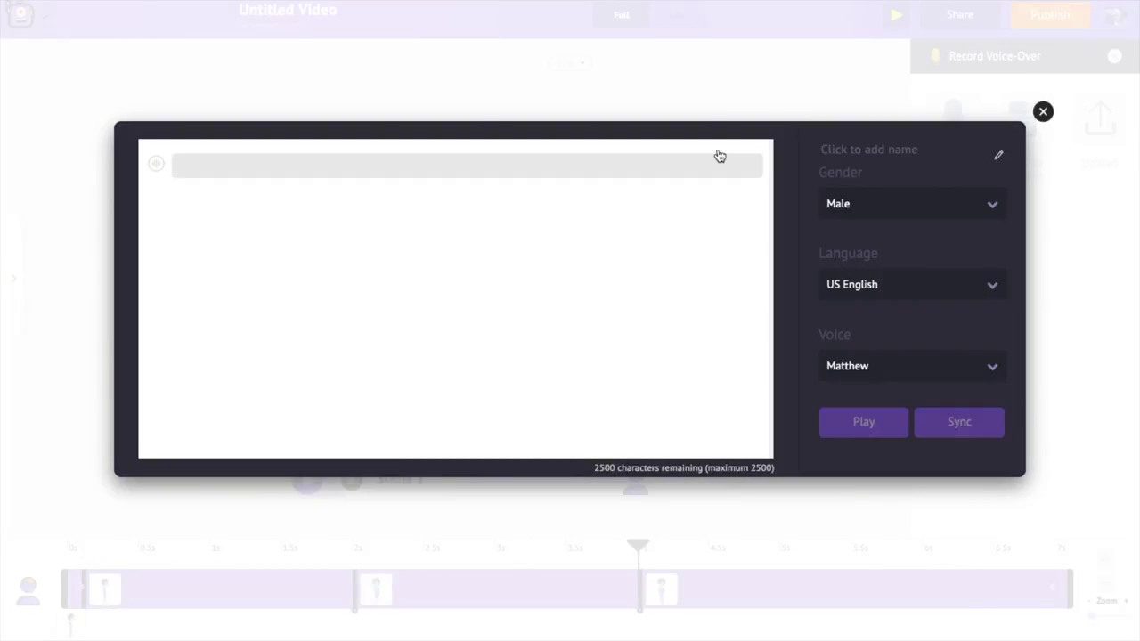
{"action": "type", "text": "H"}
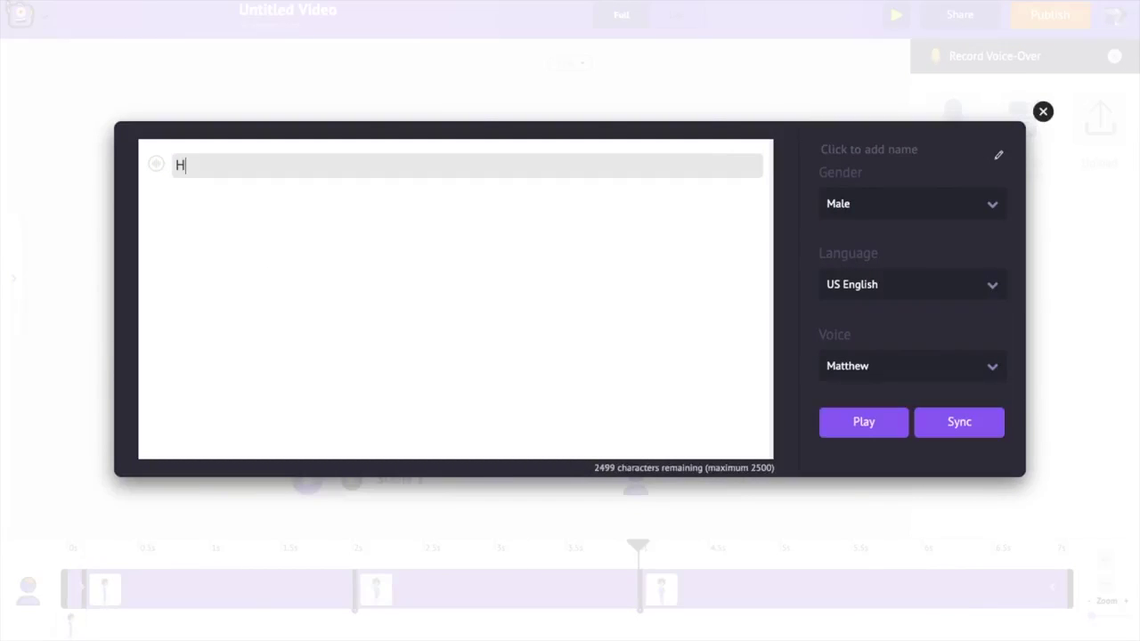
{"action": "type", "text": "ai I am joe I am a M"}
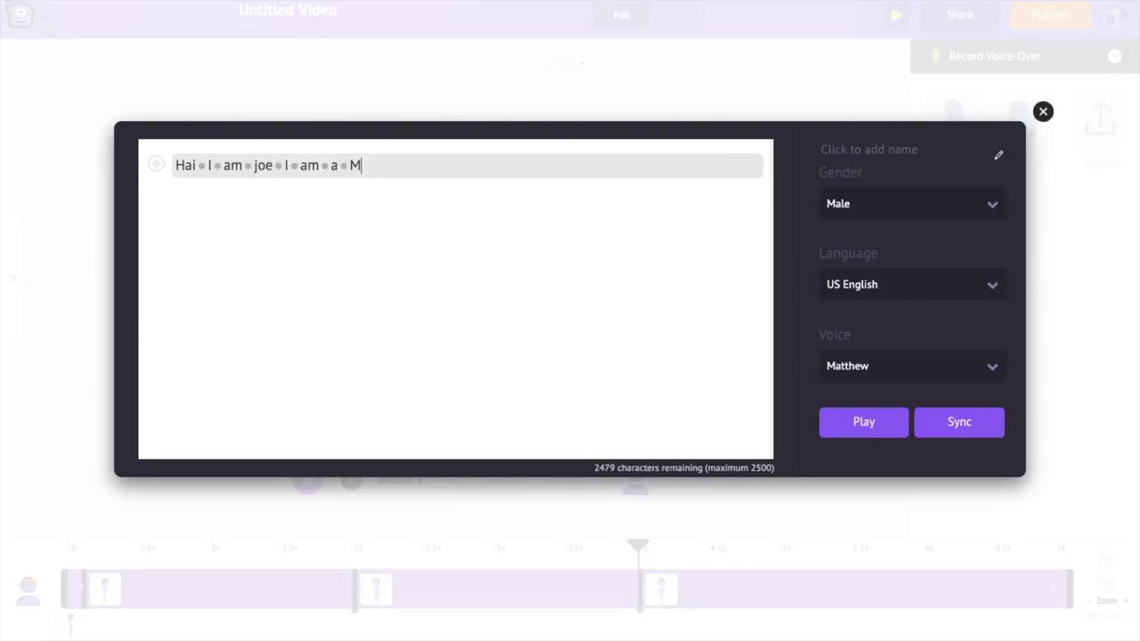
{"action": "type", "text": "arketing Nin"}
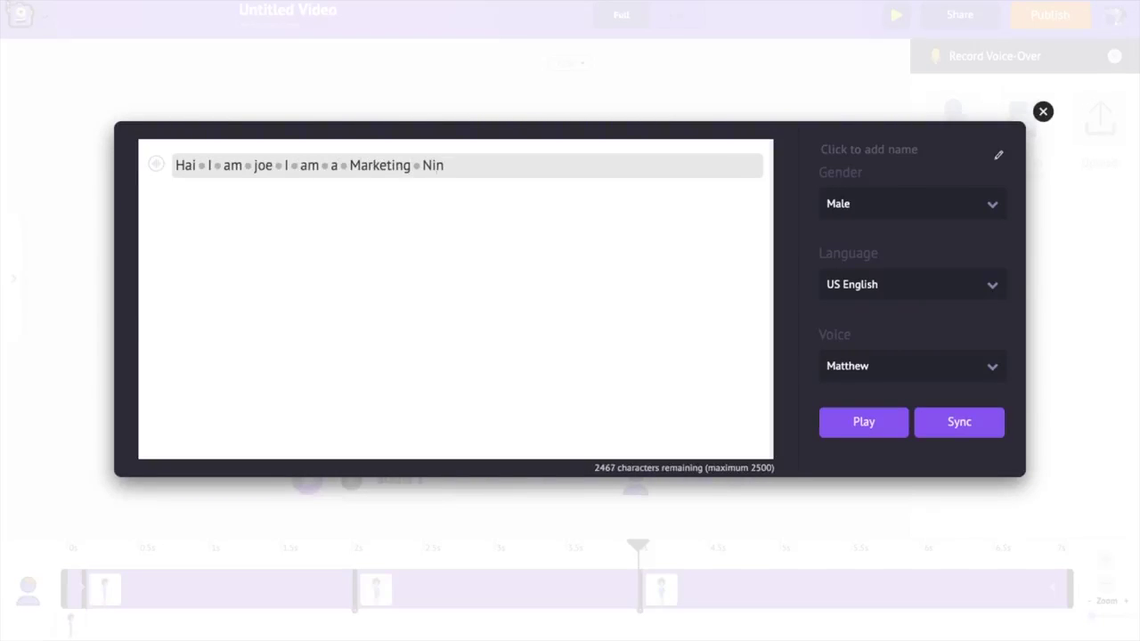
{"action": "key", "text": "BackSpace"}
{"action": "key", "text": "BackSpace"}
{"action": "key", "text": "BackSpace"}
{"action": "type", "text": "ninja"}
Step: Insert a break of about 0.5 seconds after "Hai" and another of the same length after the character's name
{"action": "left_click", "coordinate": [156, 167]}
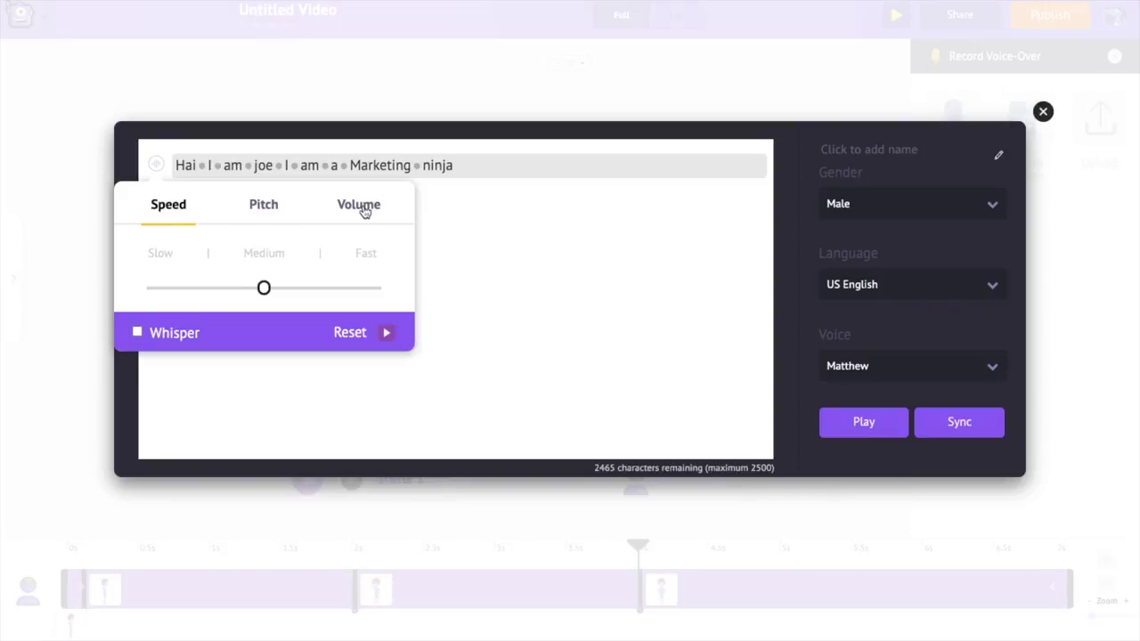
{"action": "left_click", "coordinate": [483, 213]}
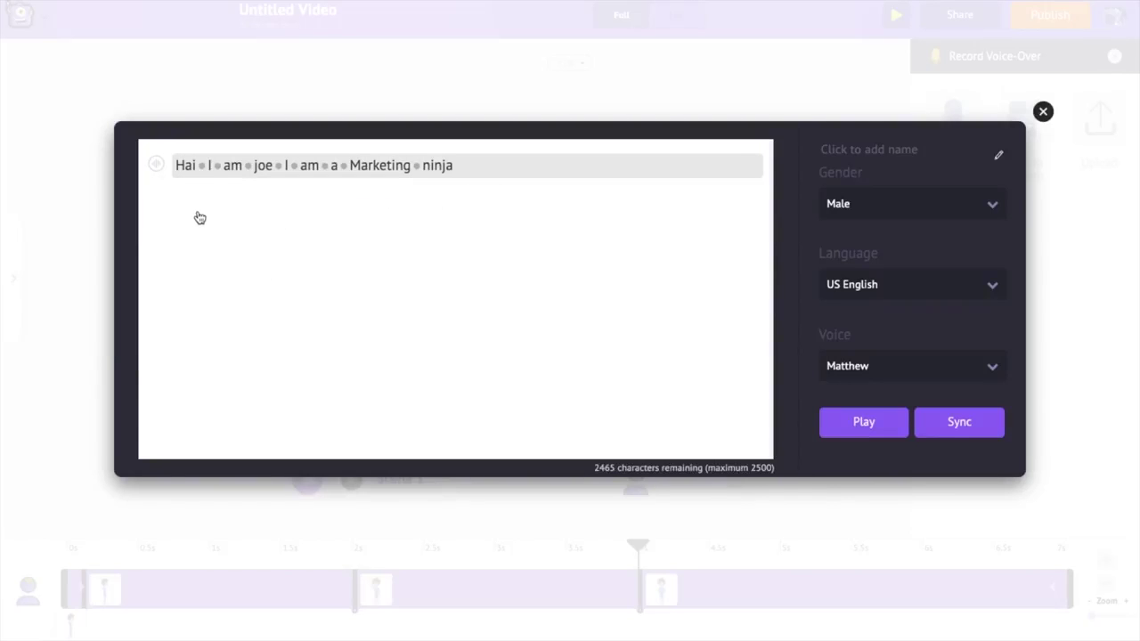
{"action": "left_click", "coordinate": [203, 167]}
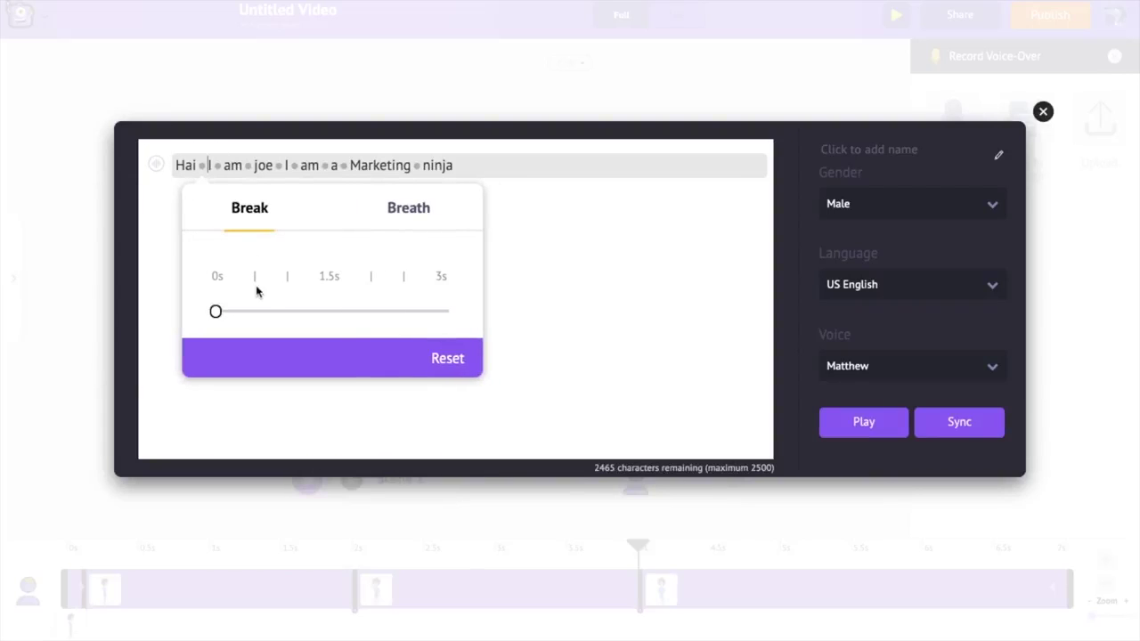
{"action": "left_click", "coordinate": [256, 313]}
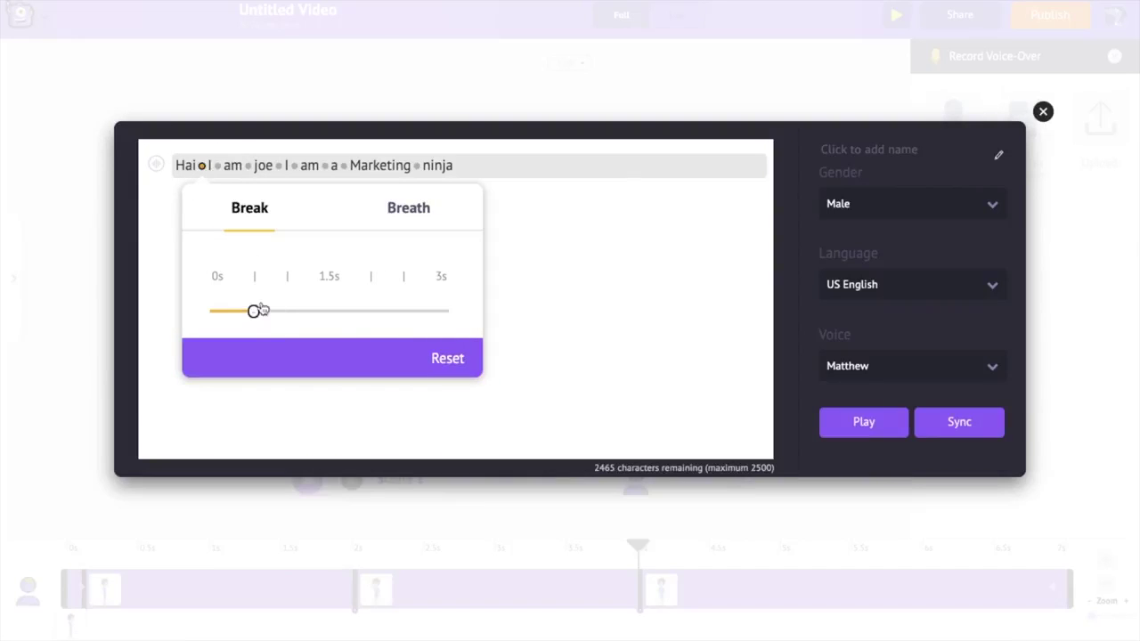
{"action": "left_click", "coordinate": [571, 323]}
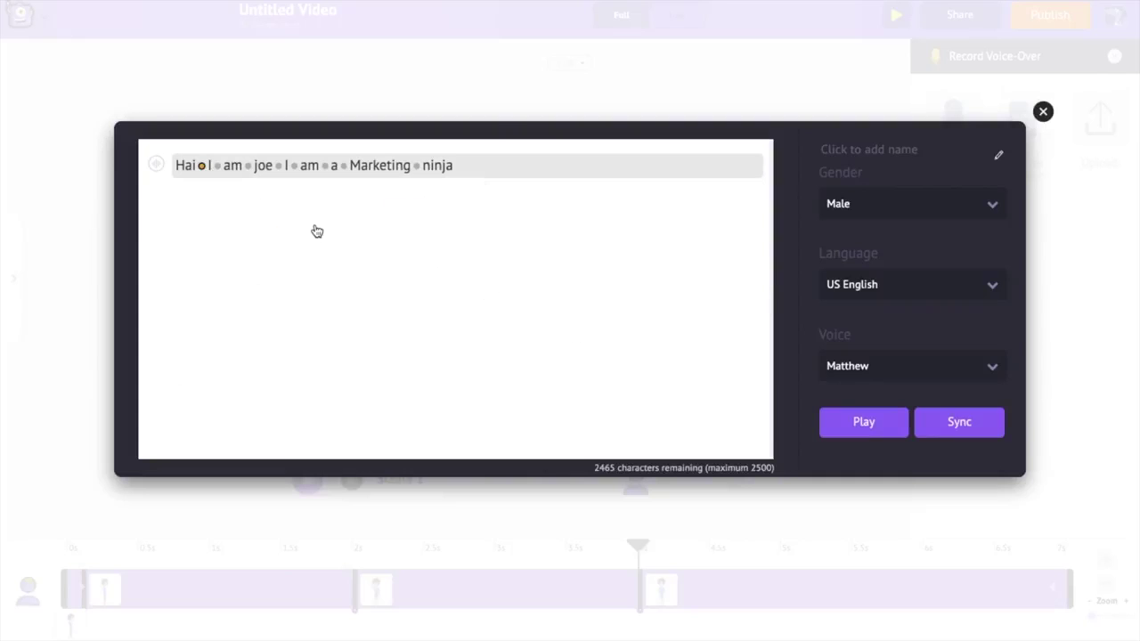
{"action": "left_click", "coordinate": [279, 166]}
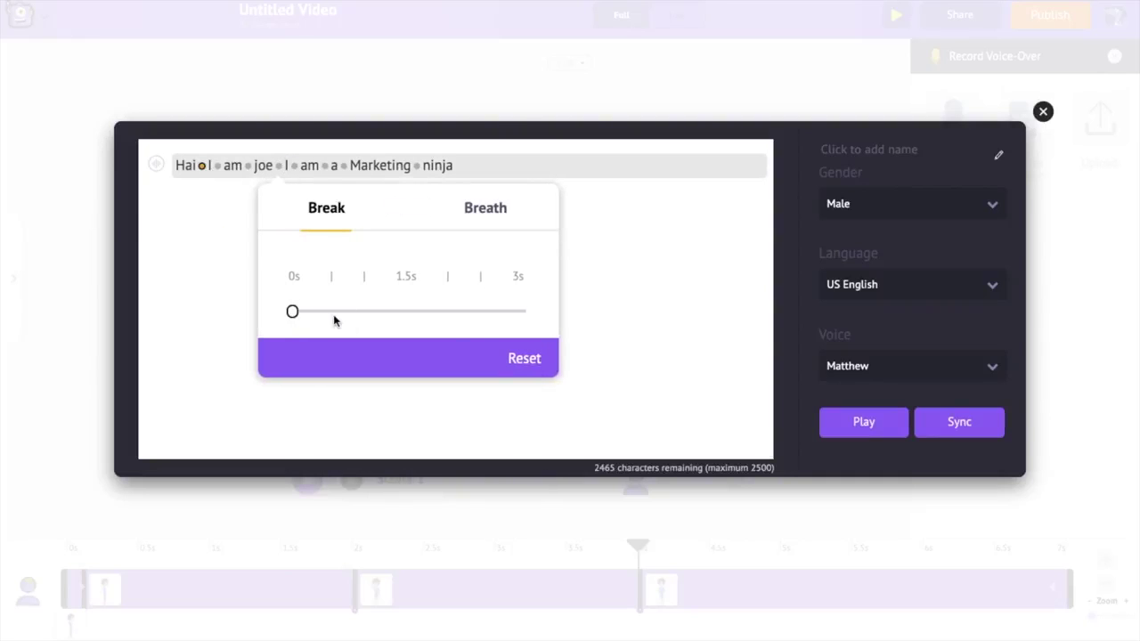
{"action": "left_click", "coordinate": [332, 314]}
{"action": "left_click", "coordinate": [642, 326]}
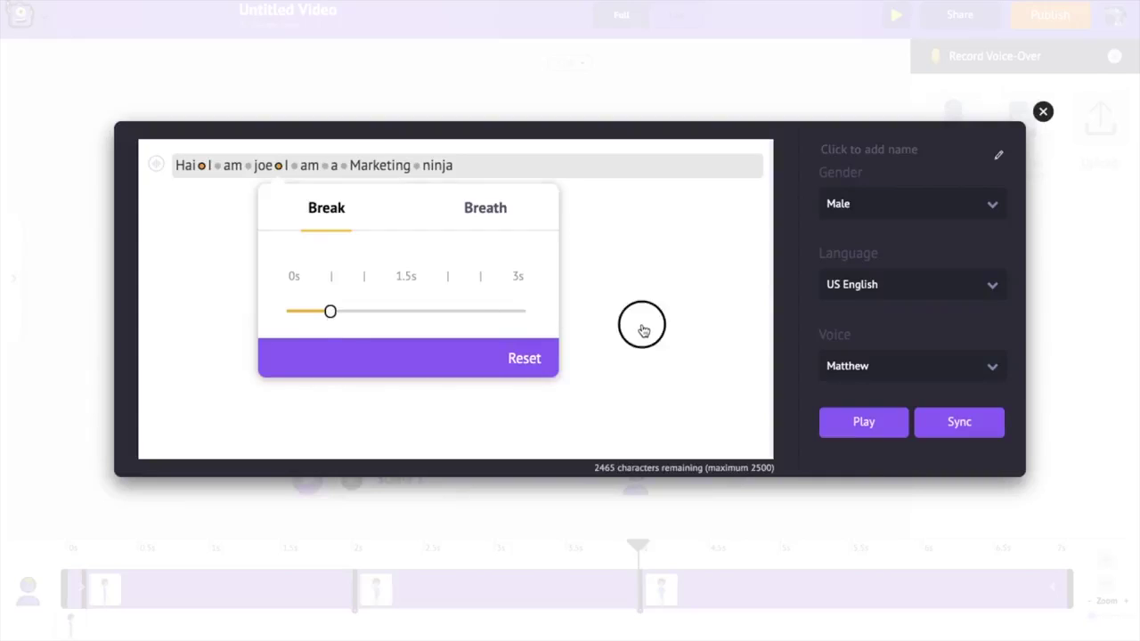
Step: Keep the male gender, set the voice-over language to British English and preview the generated speech
{"action": "left_click", "coordinate": [922, 217]}
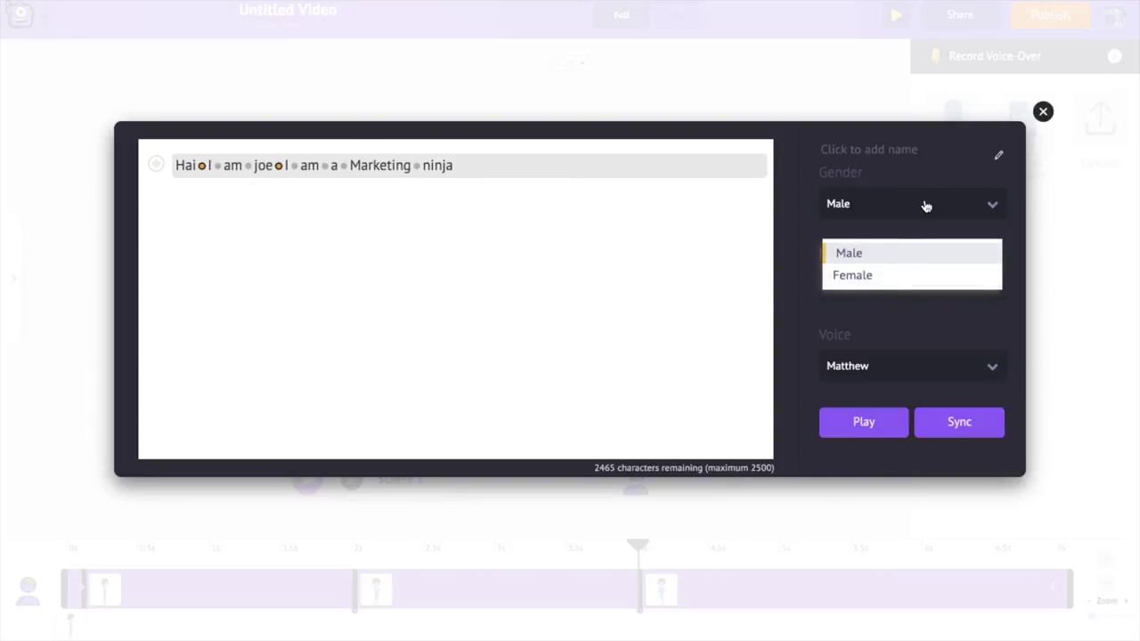
{"action": "left_click", "coordinate": [924, 228]}
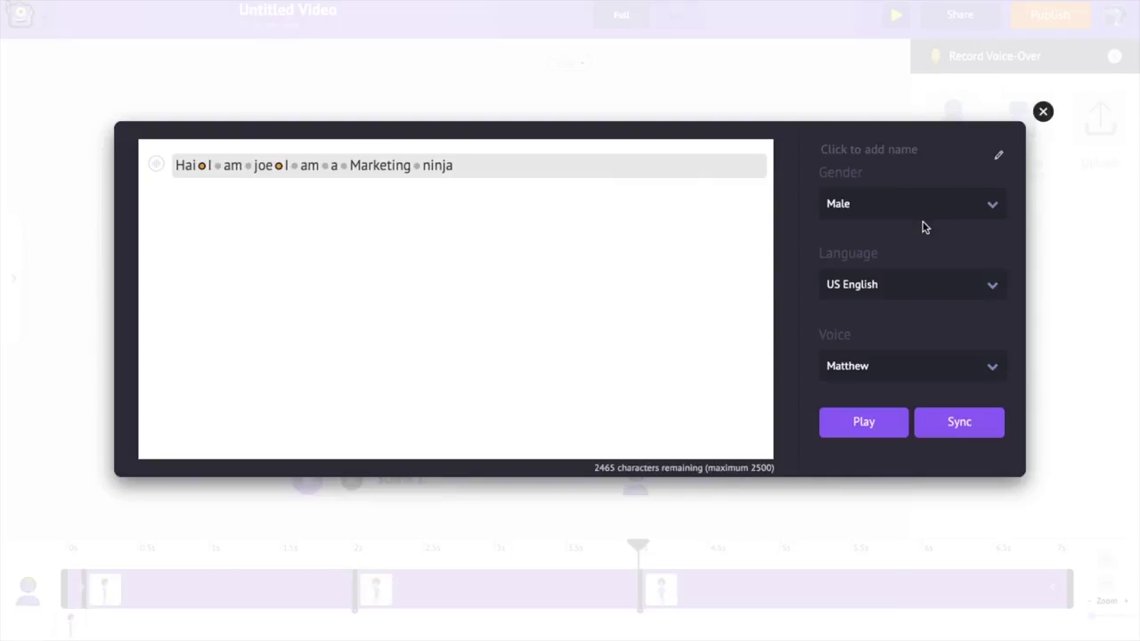
{"action": "left_click", "coordinate": [908, 381]}
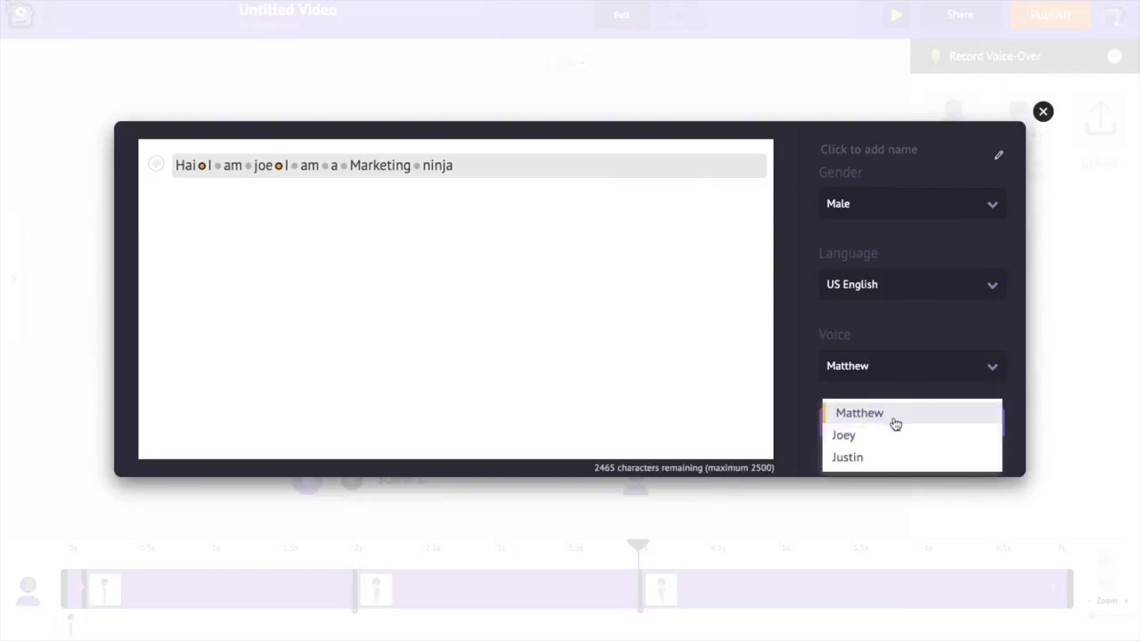
{"action": "left_click", "coordinate": [912, 343]}
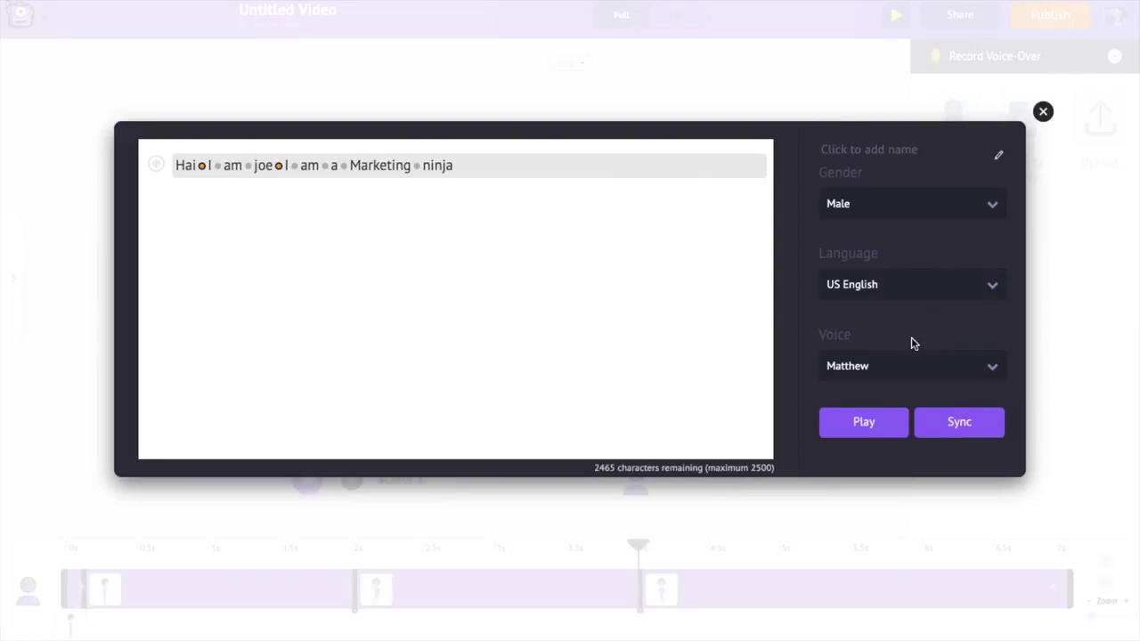
{"action": "left_click", "coordinate": [926, 287]}
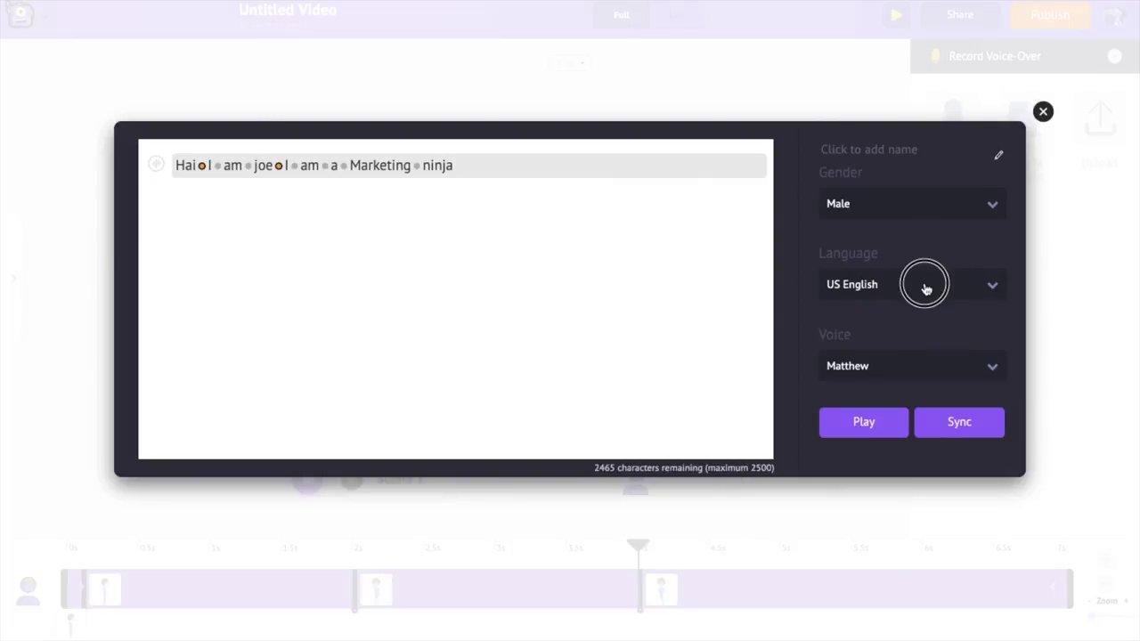
{"action": "scroll", "coordinate": [917, 408], "scroll_direction": "down", "scroll_amount": 1}
{"action": "scroll", "coordinate": [917, 408], "scroll_direction": "down", "scroll_amount": 2}
{"action": "scroll", "coordinate": [917, 408], "scroll_direction": "up", "scroll_amount": 5}
{"action": "scroll", "coordinate": [917, 408], "scroll_direction": "down", "scroll_amount": 8}
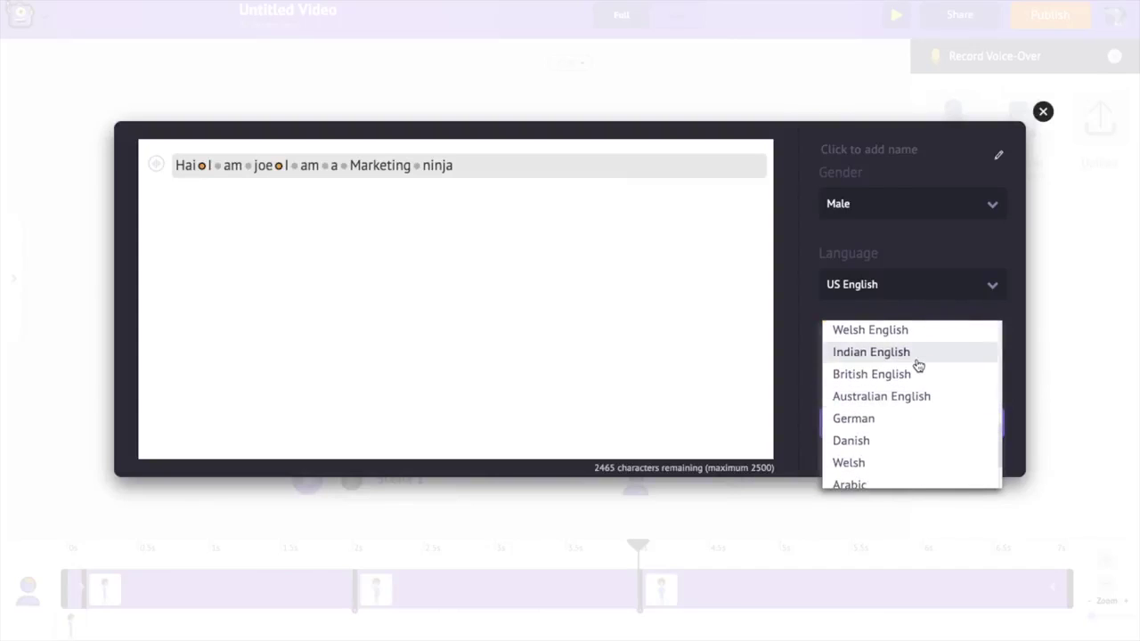
{"action": "left_click", "coordinate": [917, 376]}
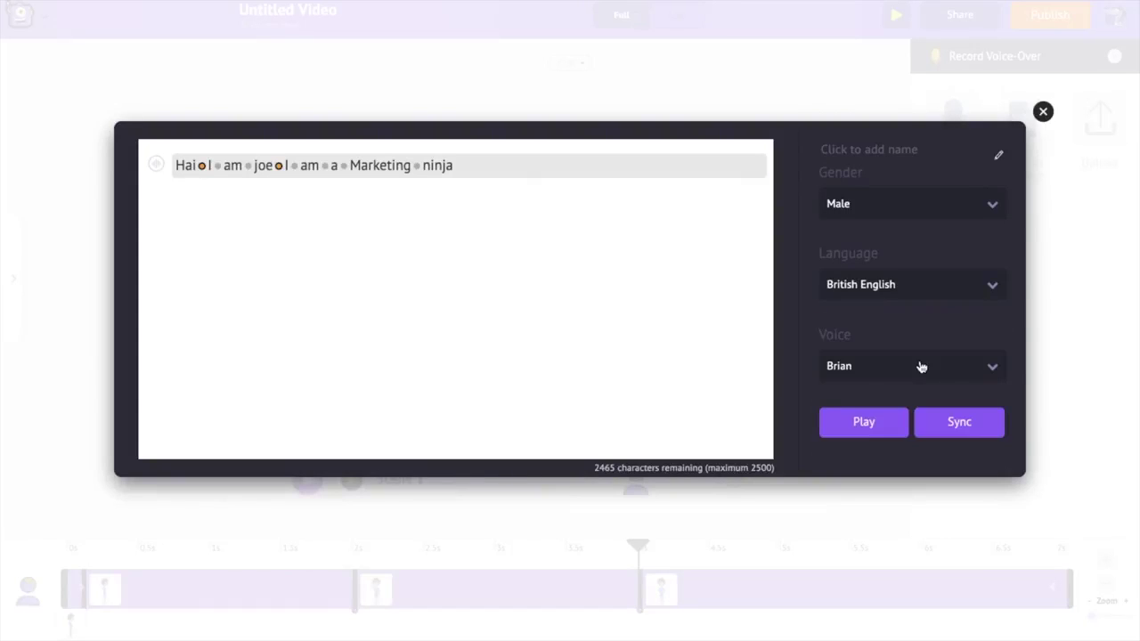
{"action": "left_click", "coordinate": [873, 422]}
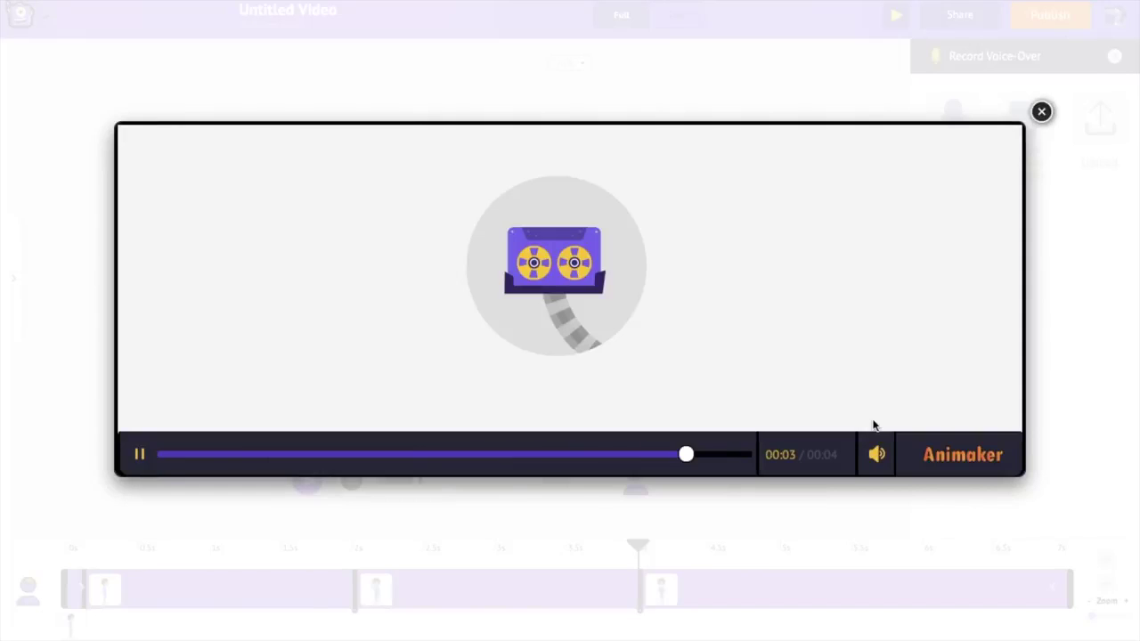
{"action": "left_click", "coordinate": [1041, 112]}
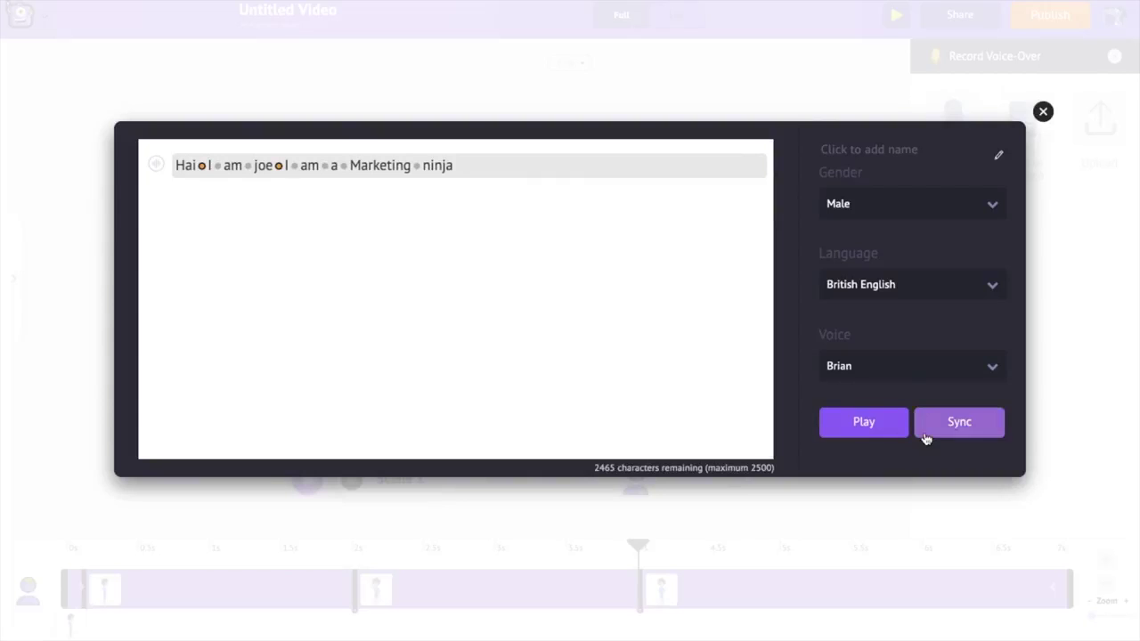
Step: Sync the generated speech to the character with its clip starting at 2 seconds and preview the scene
{"action": "left_click", "coordinate": [957, 424]}
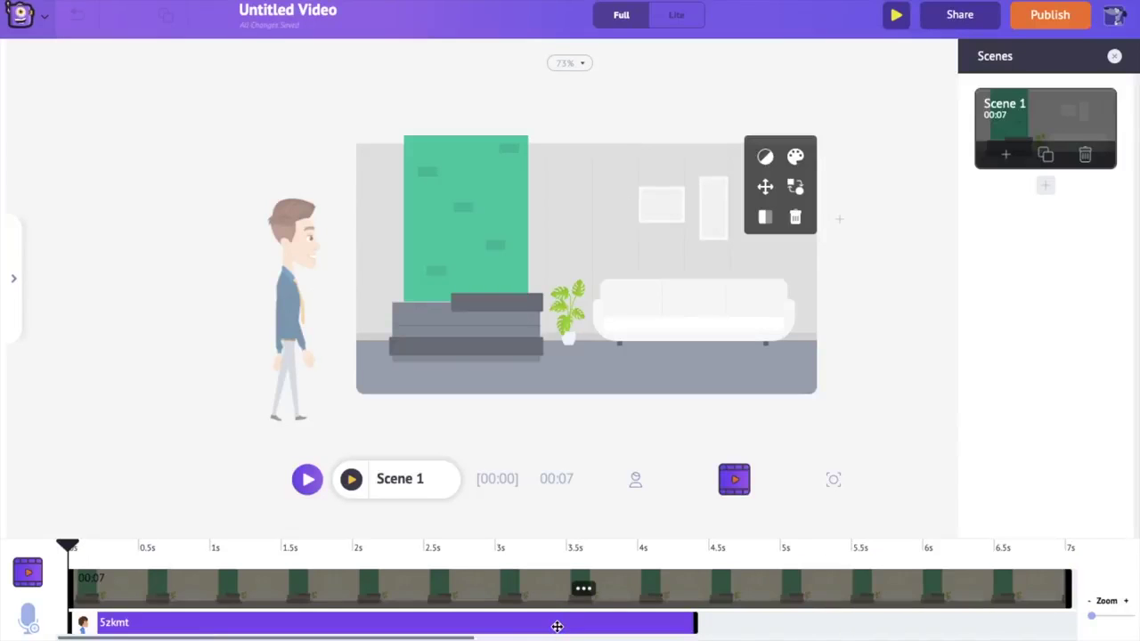
{"action": "left_click_drag", "start_coordinate": [511, 624], "coordinate": [793, 623]}
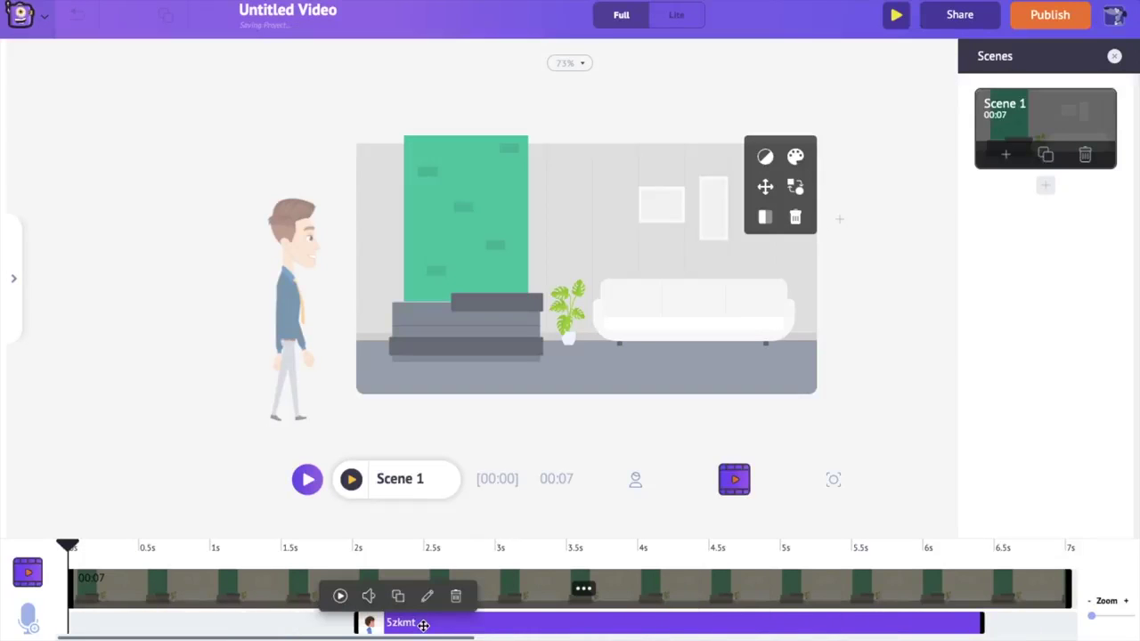
{"action": "left_click", "coordinate": [352, 482]}
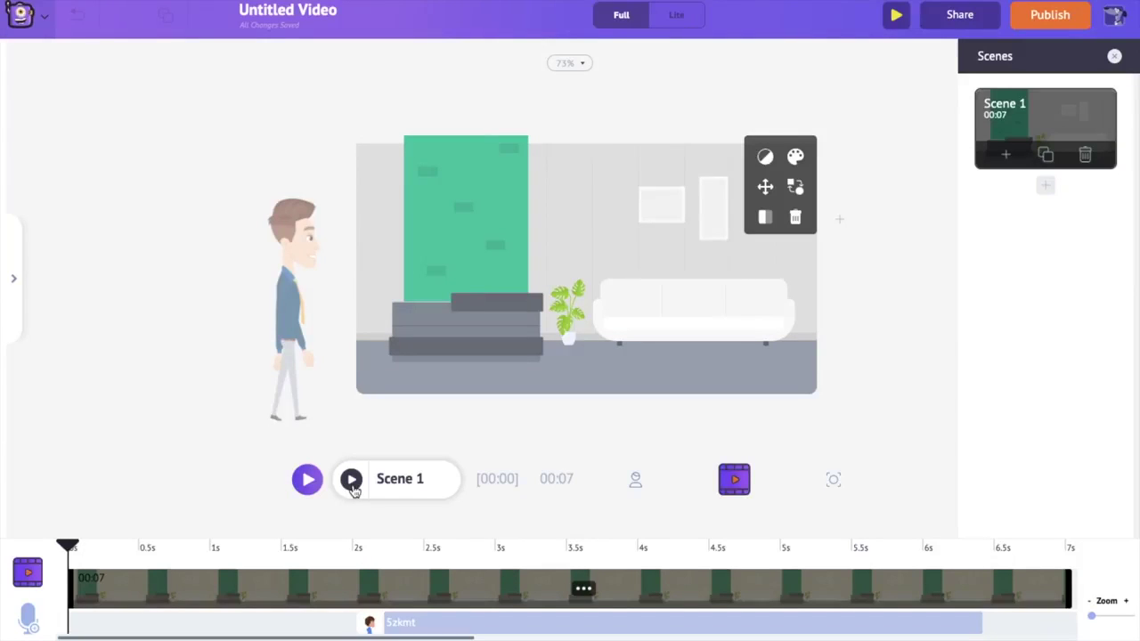
Step: Examine the options for uploading lip-sync audio to the character, including the file chooser, without adding a file
{"action": "left_click", "coordinate": [300, 318]}
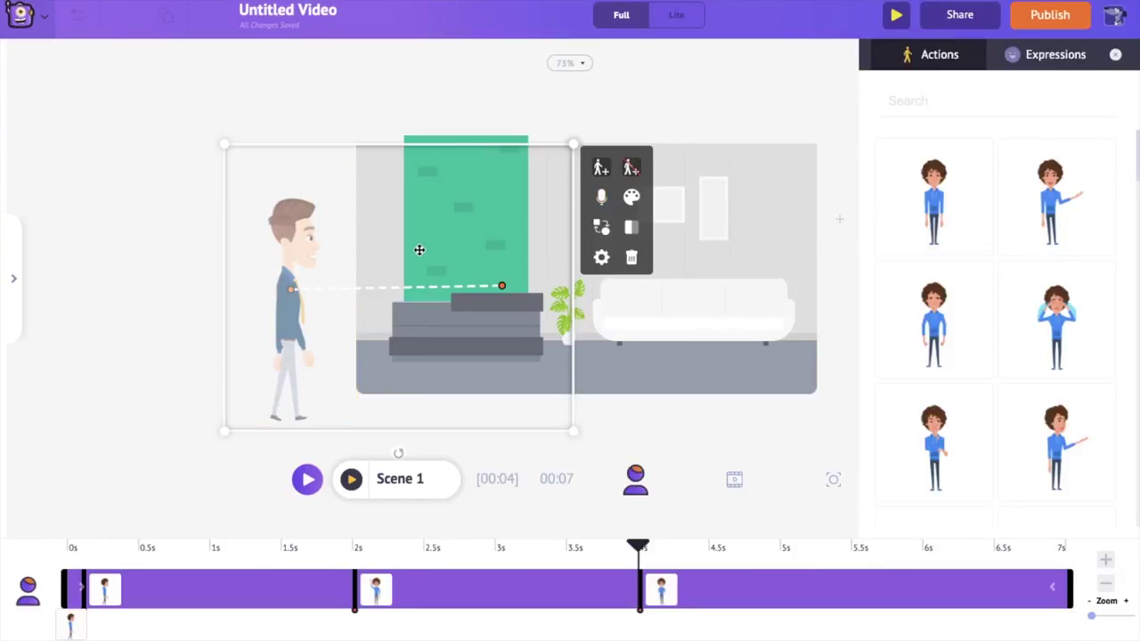
{"action": "left_click", "coordinate": [194, 305]}
{"action": "left_click", "coordinate": [289, 299]}
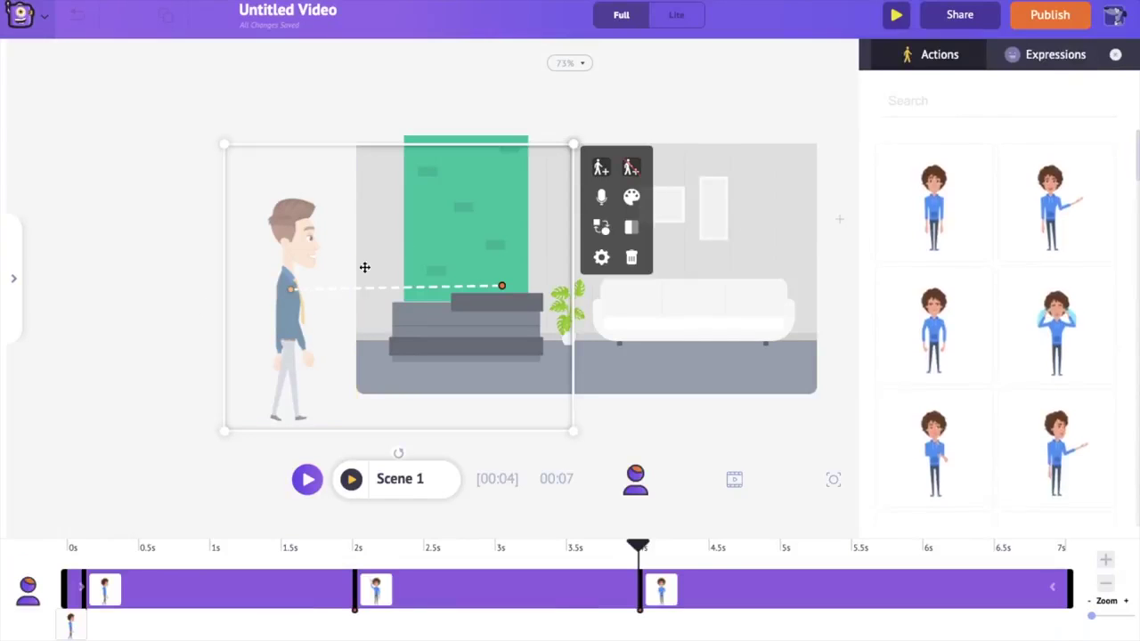
{"action": "left_click", "coordinate": [601, 196]}
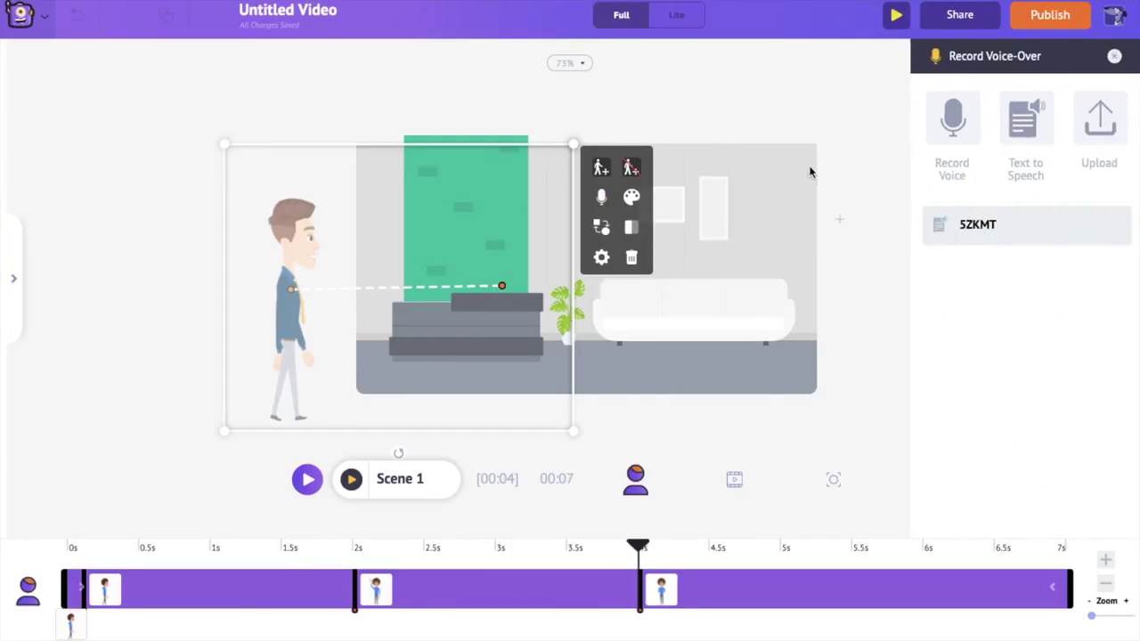
{"action": "left_click", "coordinate": [1102, 129]}
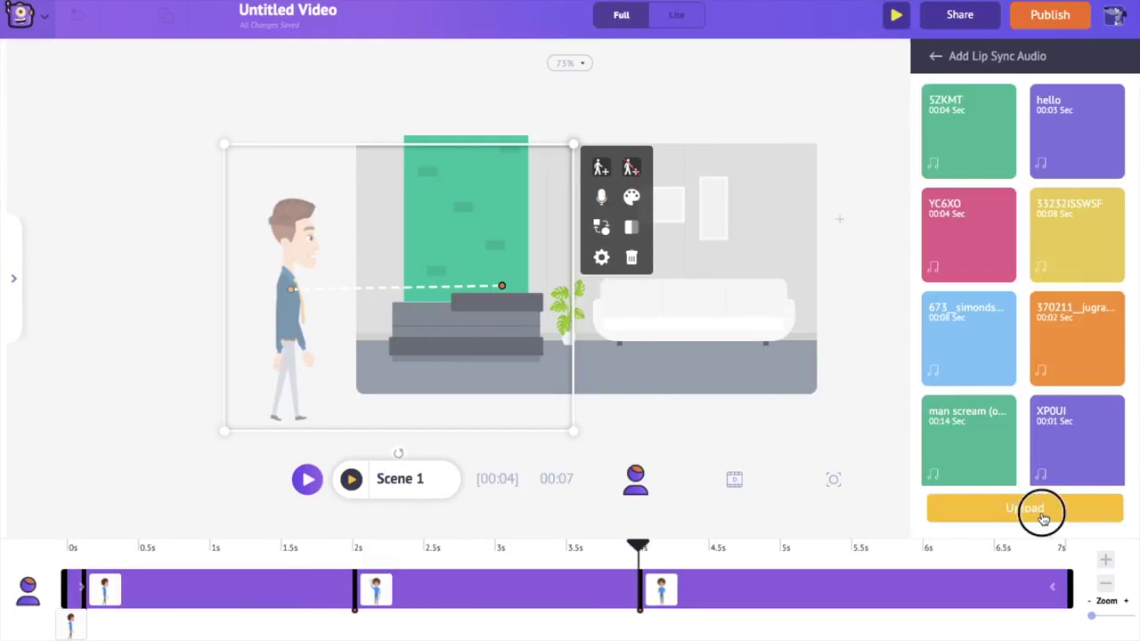
{"action": "left_click", "coordinate": [1043, 518]}
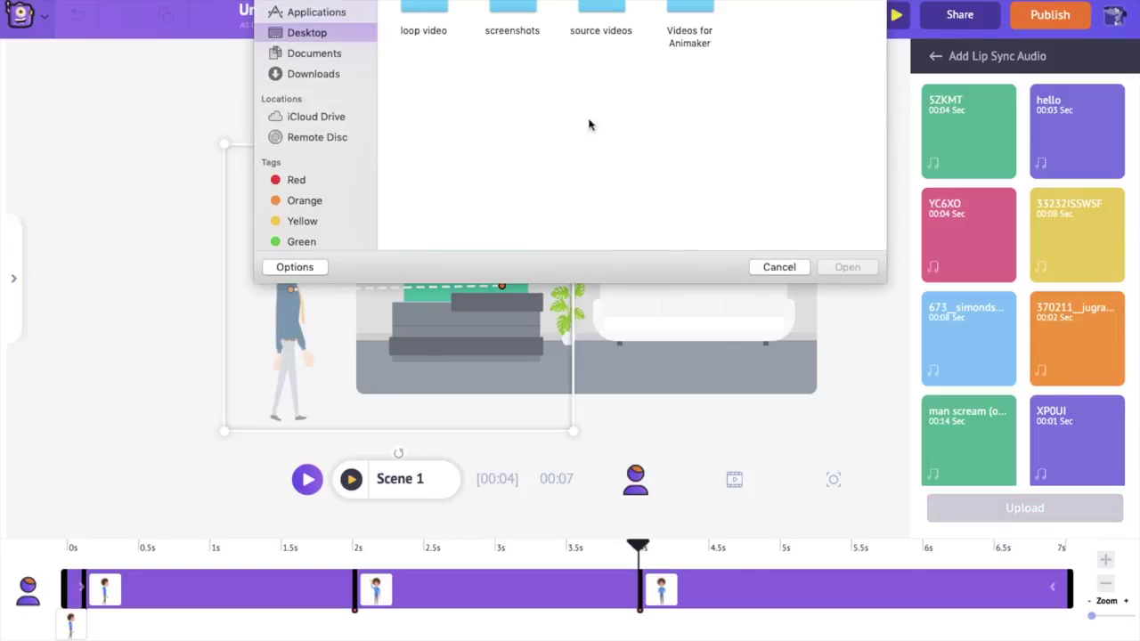
{"action": "left_click", "coordinate": [780, 267]}
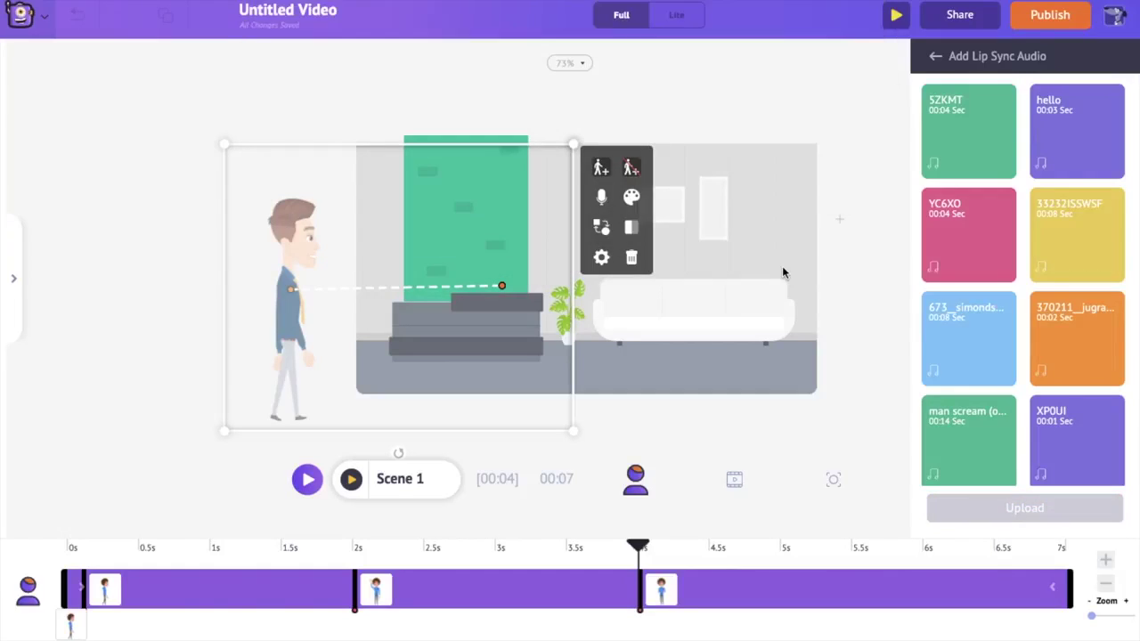
{"action": "left_click", "coordinate": [935, 60]}
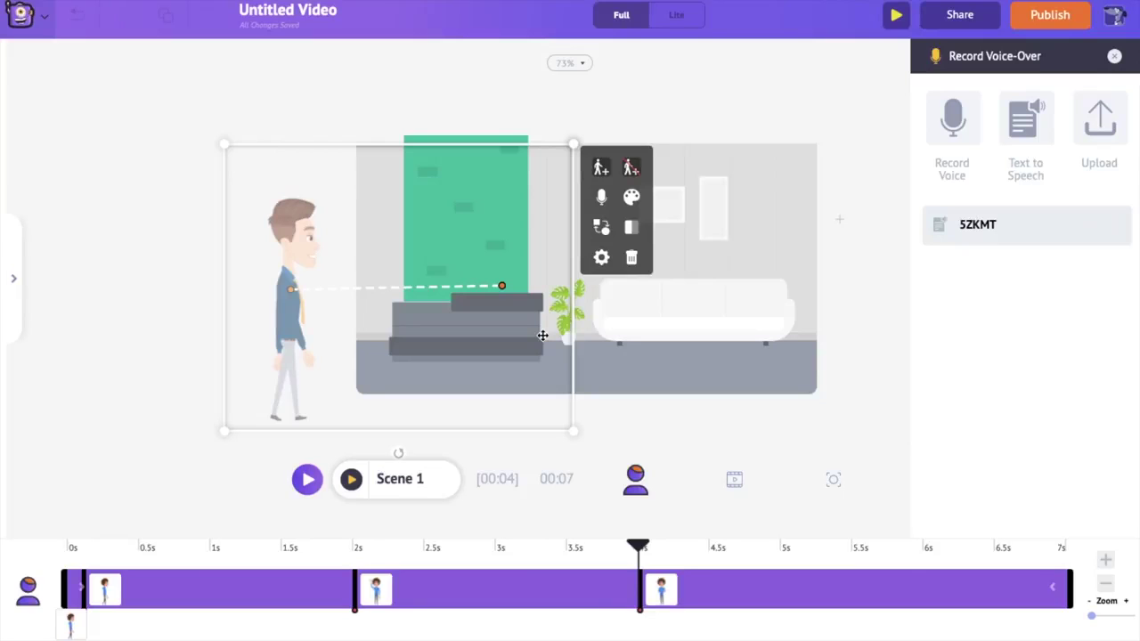
Step: Add the Storytelling fast track from the For Explainer (Without Voice) music to the video as background music
{"action": "left_click", "coordinate": [18, 282]}
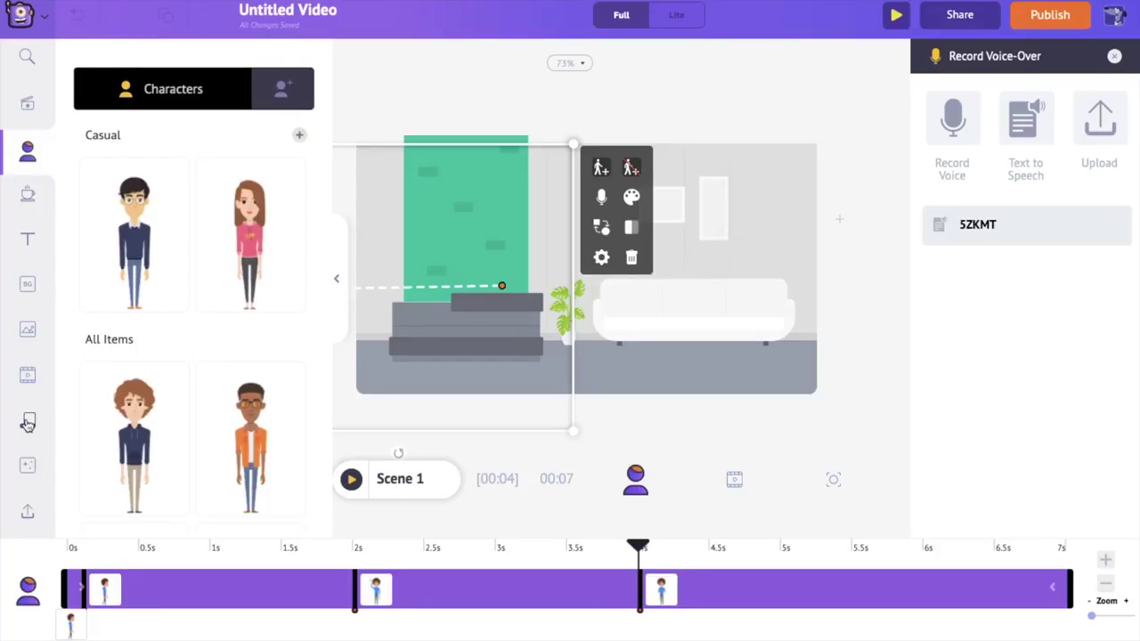
{"action": "left_click", "coordinate": [28, 424]}
{"action": "scroll", "coordinate": [193, 530], "scroll_direction": "down", "scroll_amount": 1}
{"action": "scroll", "coordinate": [182, 348], "scroll_direction": "down", "scroll_amount": 3}
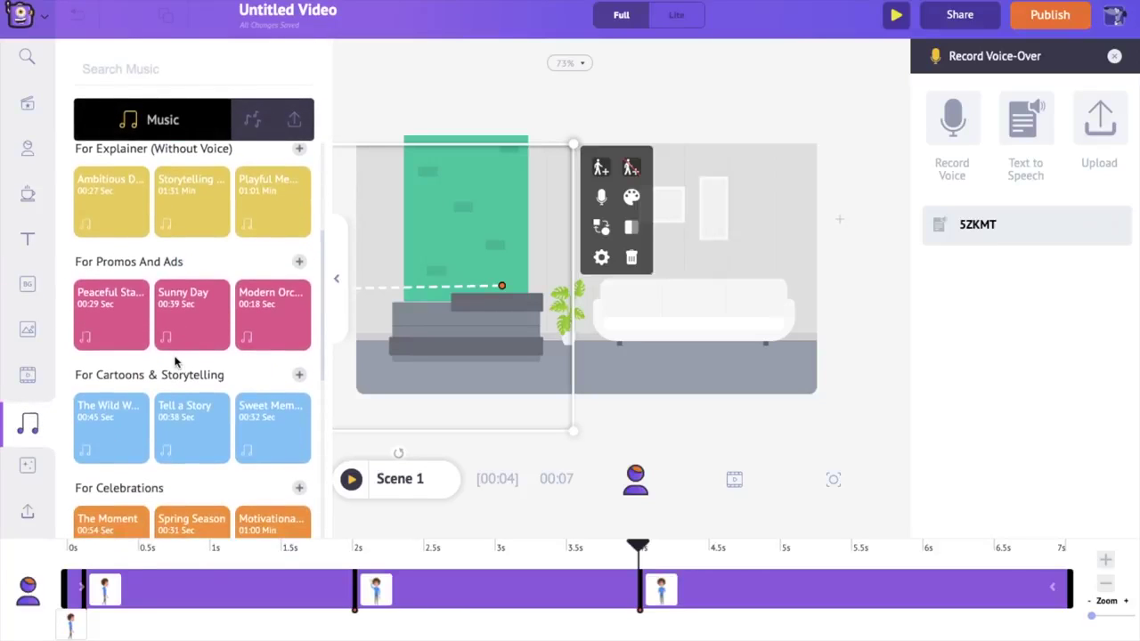
{"action": "mouse_move", "coordinate": [145, 229]}
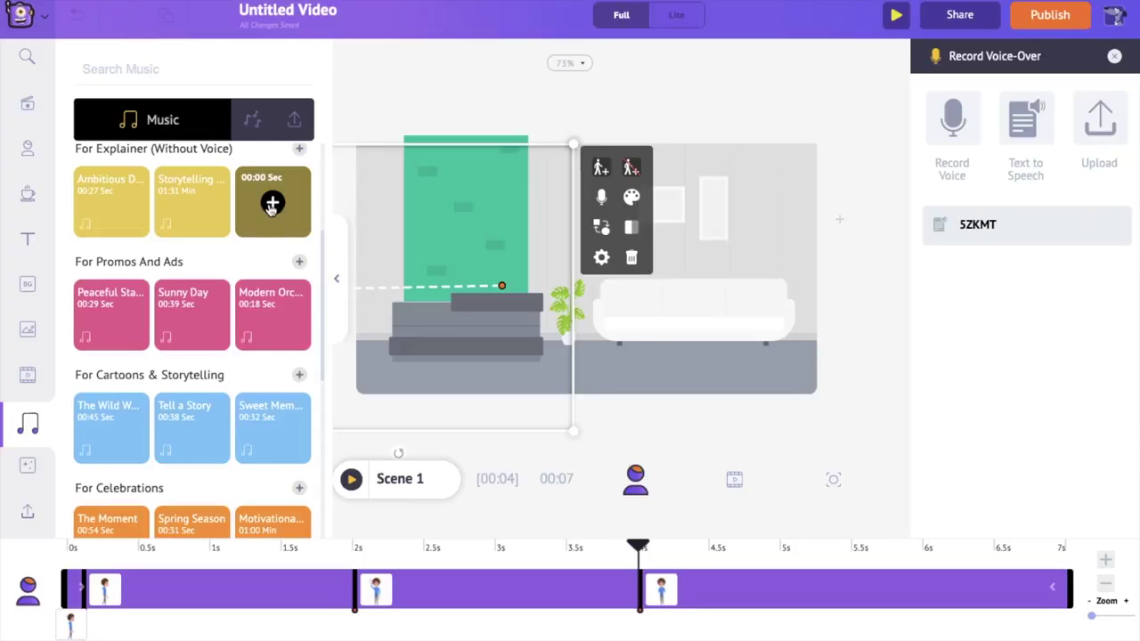
{"action": "left_click", "coordinate": [192, 203]}
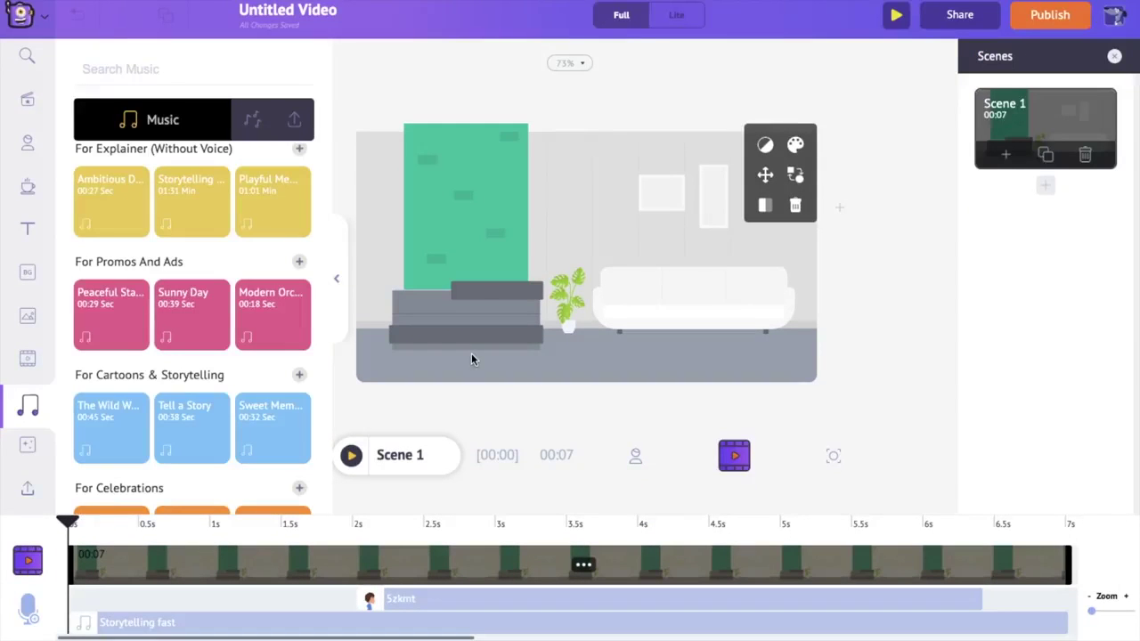
Step: Lower the background music's volume to about a quarter of full level and preview Scene 1
{"action": "left_click", "coordinate": [461, 622]}
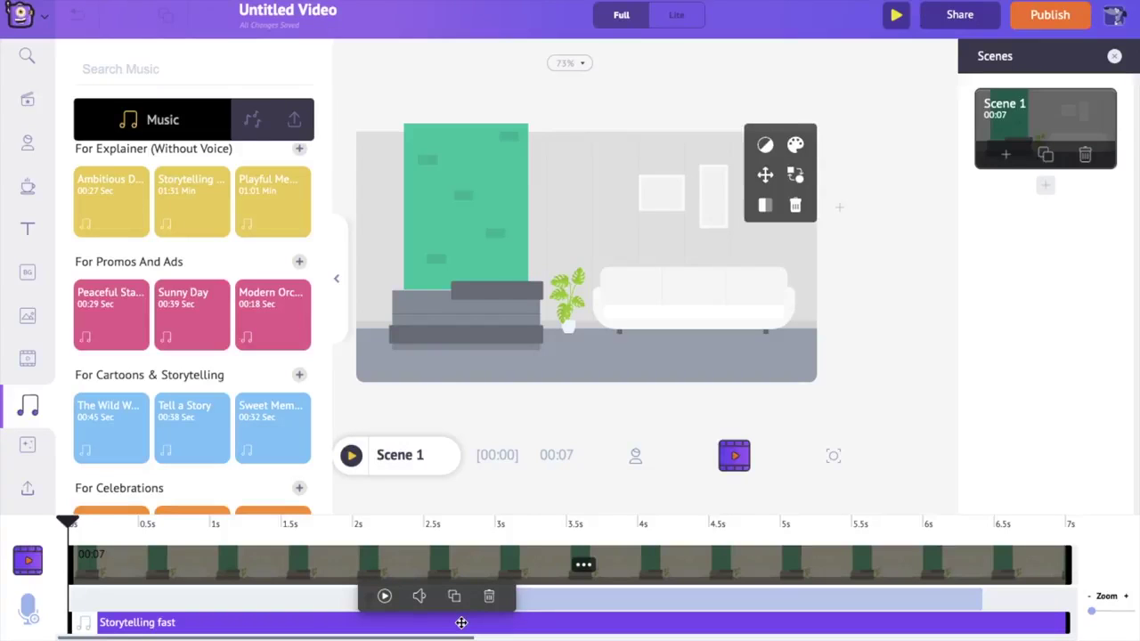
{"action": "left_click", "coordinate": [419, 596]}
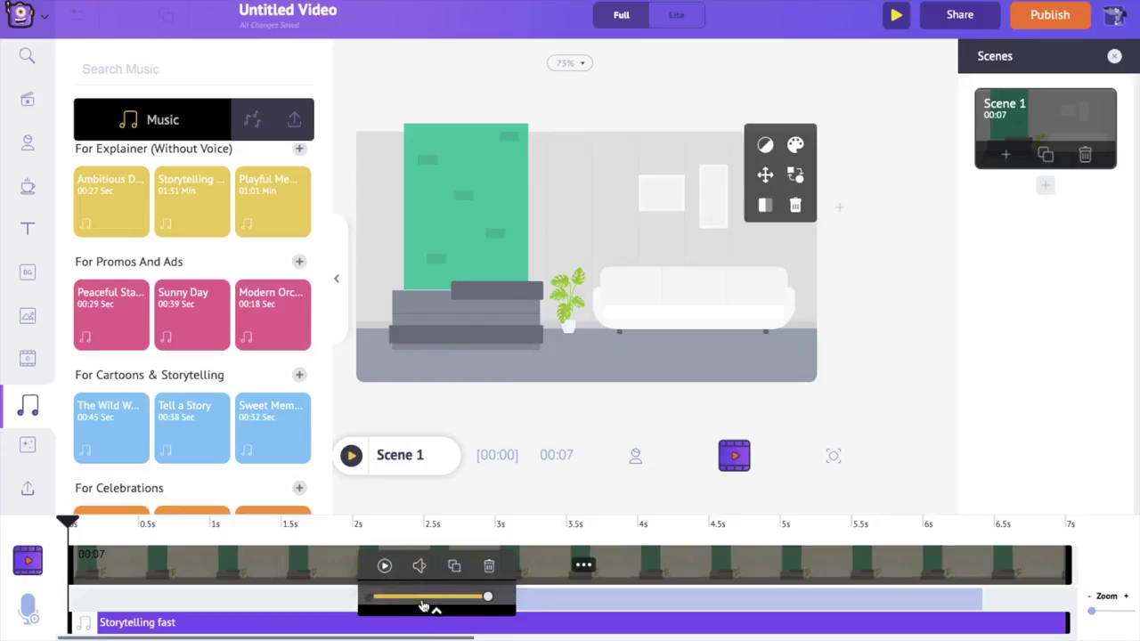
{"action": "left_click_drag", "start_coordinate": [413, 599], "coordinate": [400, 599]}
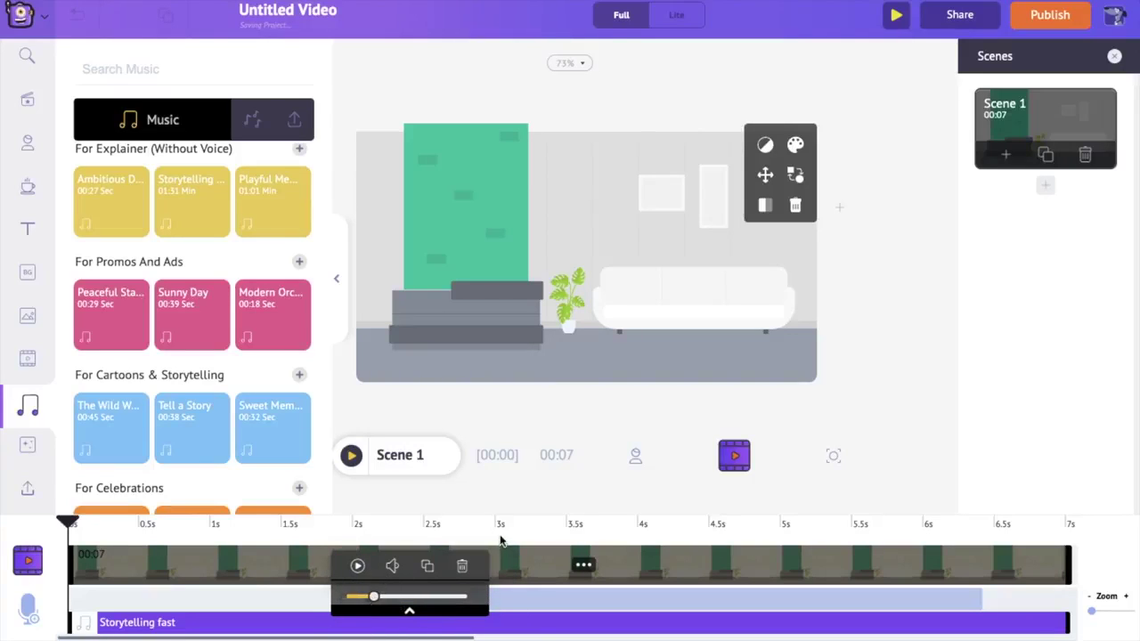
{"action": "left_click", "coordinate": [336, 278]}
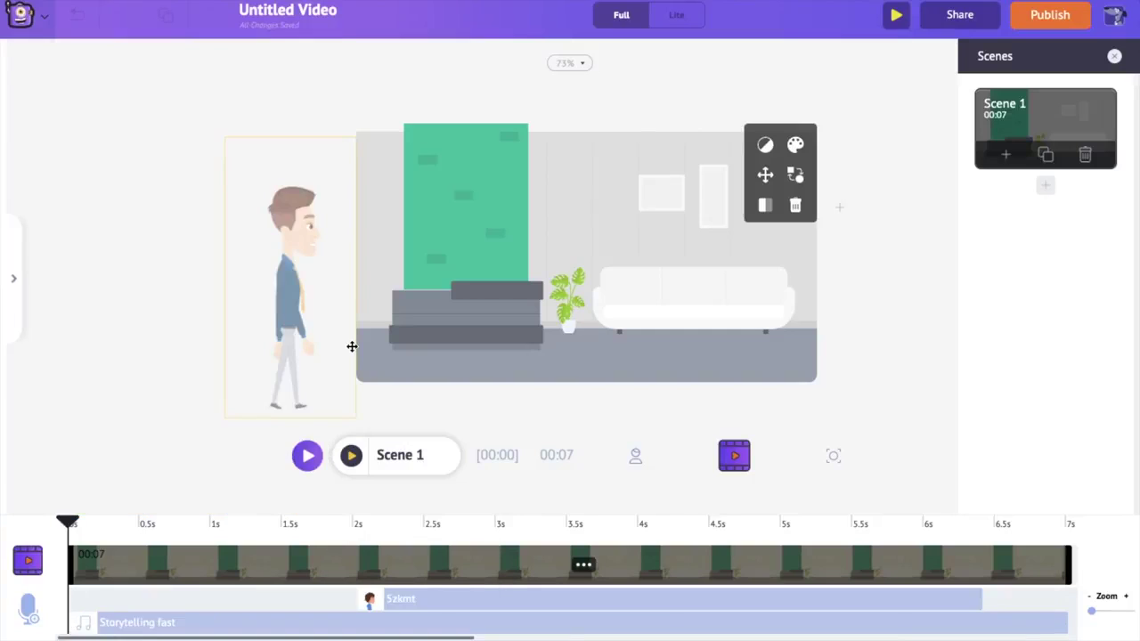
{"action": "left_click", "coordinate": [351, 455]}
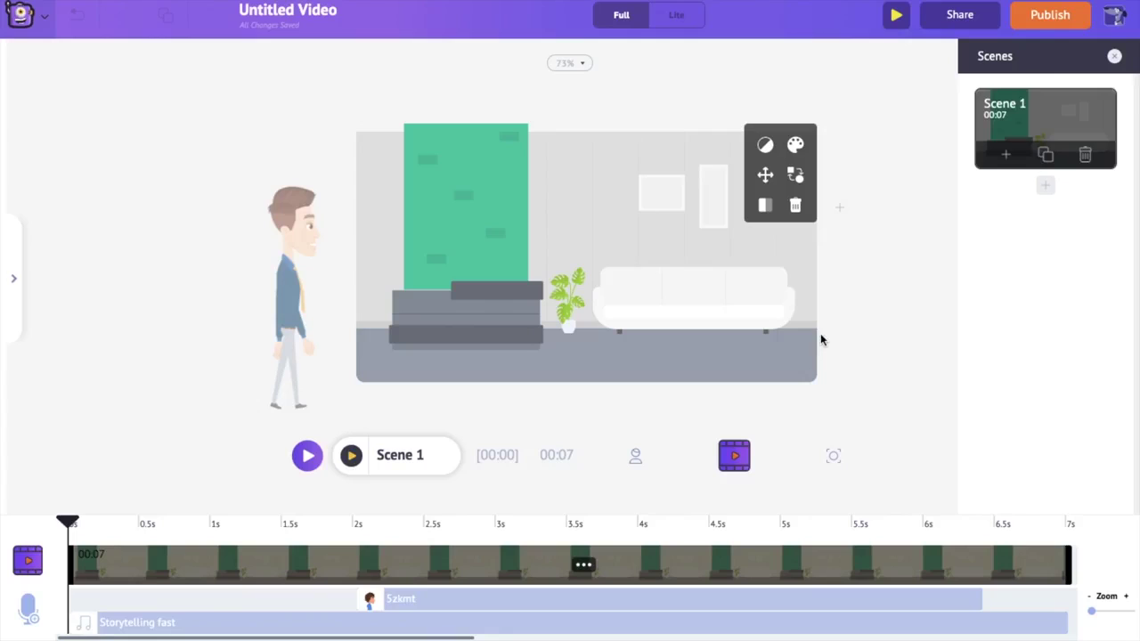
Step: Duplicate Scene 1 and delete the duplicate scene
{"action": "left_click", "coordinate": [1046, 156]}
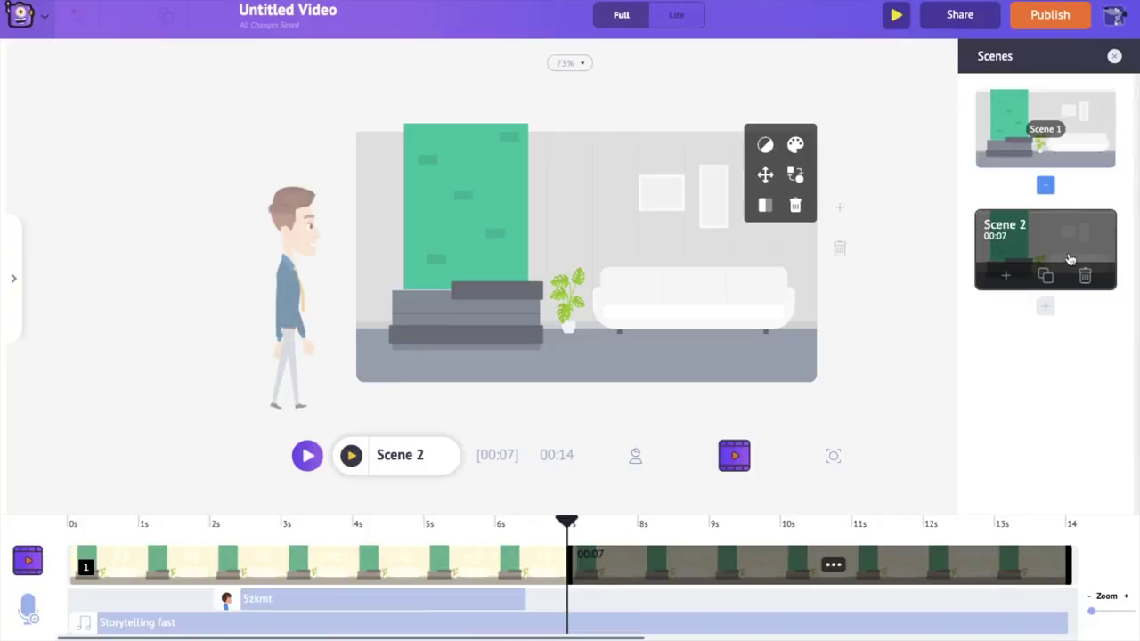
{"action": "left_click", "coordinate": [1086, 278]}
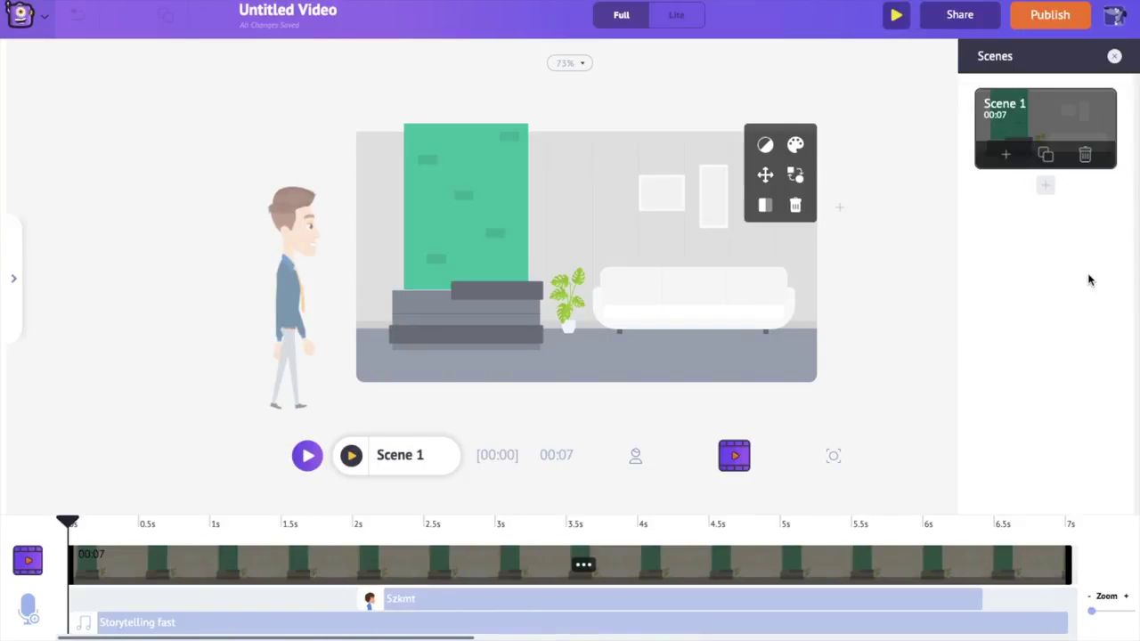
Step: Look through the publishing destinations and resolution options, and download the video as an HD 720p mp4
{"action": "left_click", "coordinate": [1053, 16]}
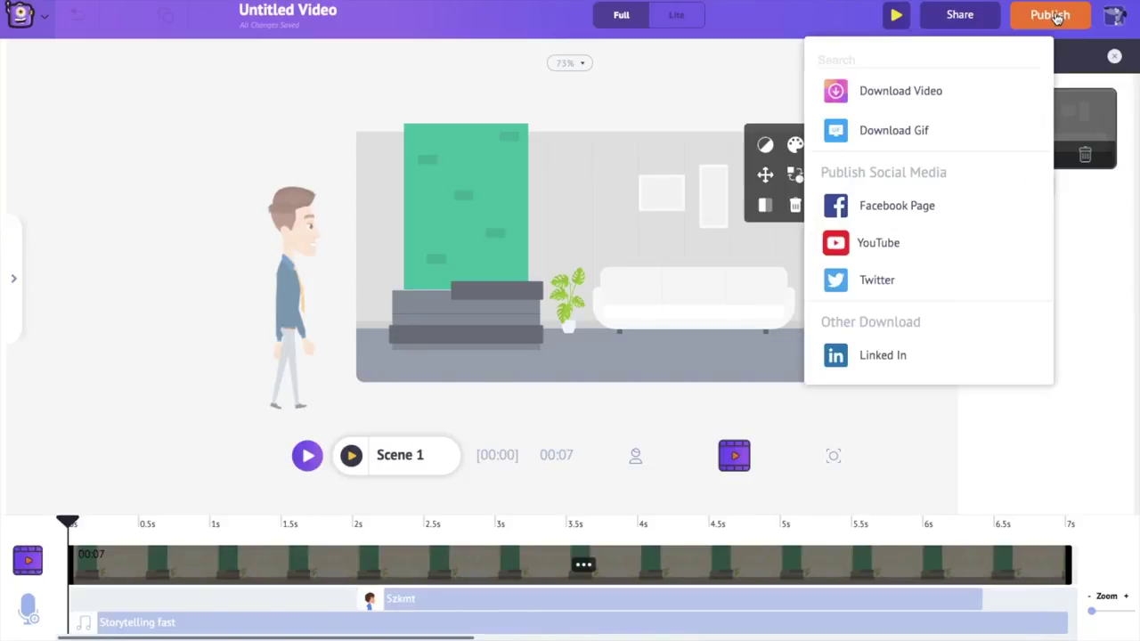
{"action": "scroll", "coordinate": [976, 245], "scroll_direction": "down", "scroll_amount": 3}
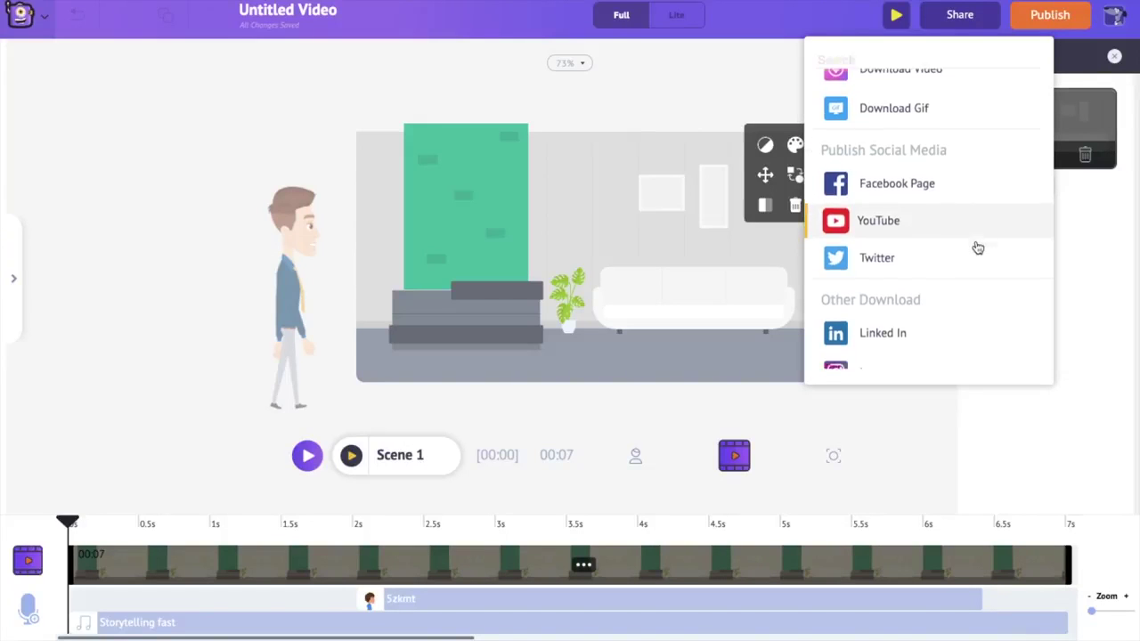
{"action": "scroll", "coordinate": [977, 247], "scroll_direction": "down", "scroll_amount": 5}
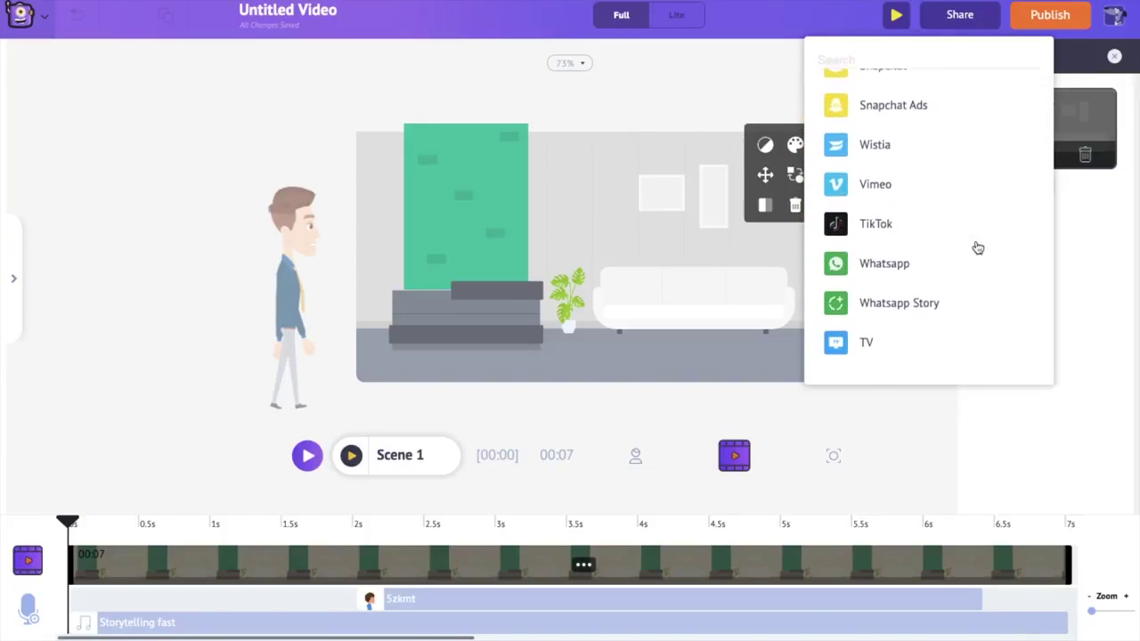
{"action": "scroll", "coordinate": [979, 248], "scroll_direction": "up", "scroll_amount": 10}
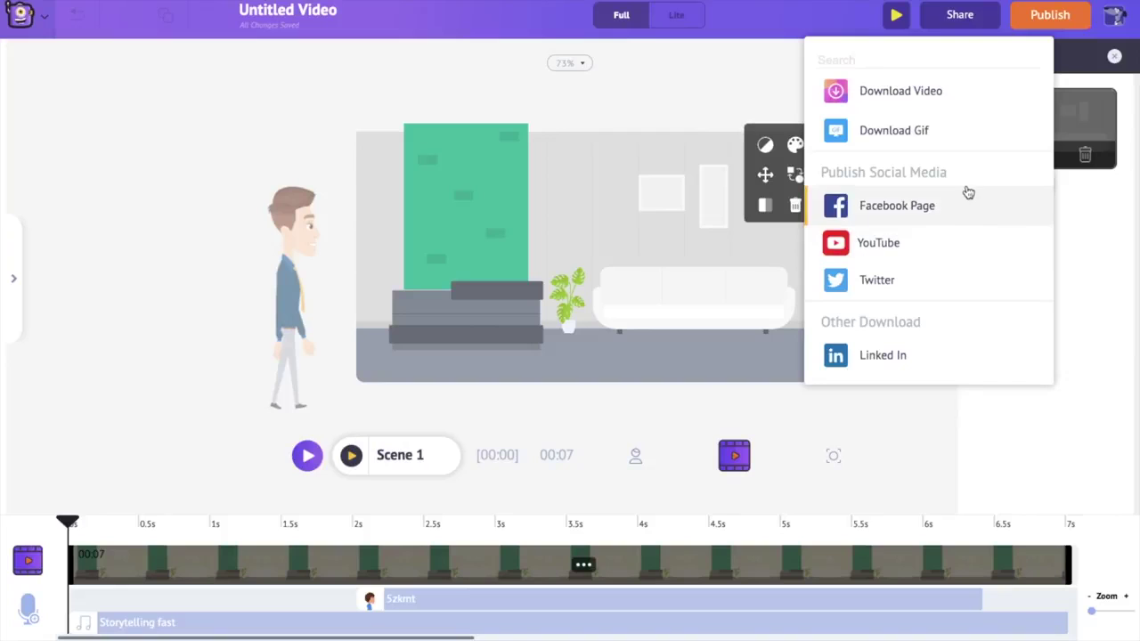
{"action": "left_click", "coordinate": [956, 101]}
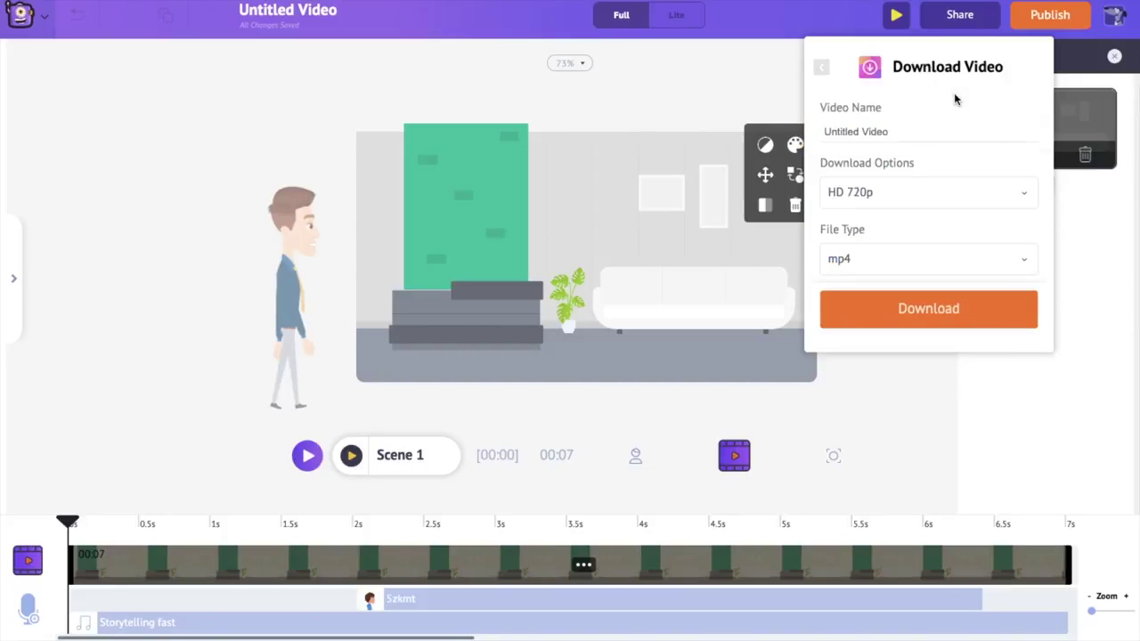
{"action": "left_click", "coordinate": [969, 187]}
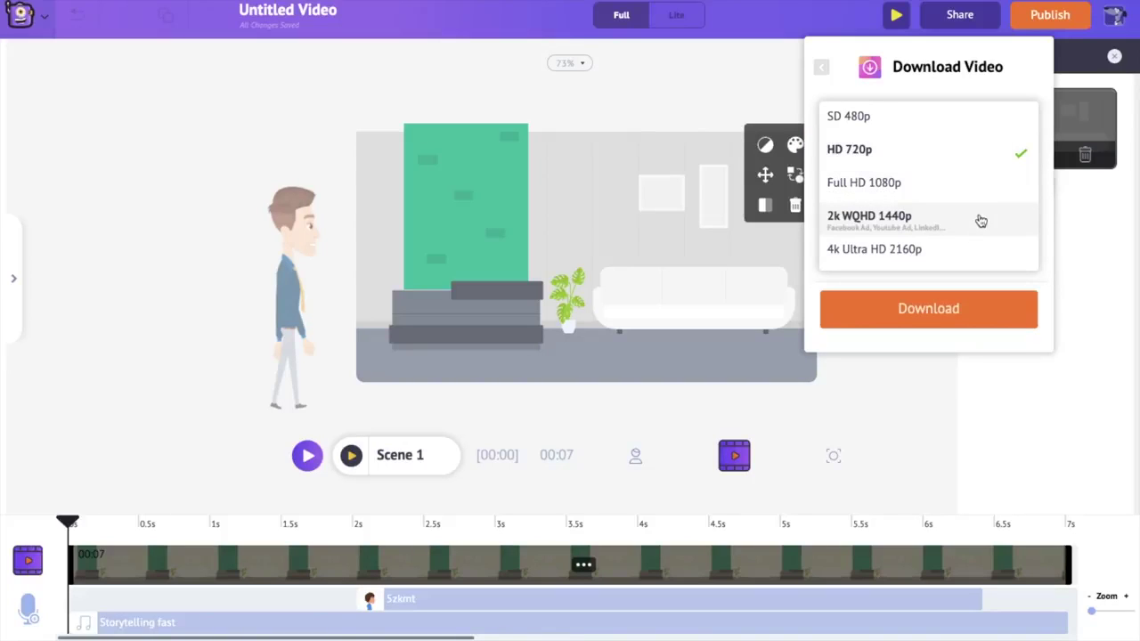
{"action": "left_click", "coordinate": [957, 321]}
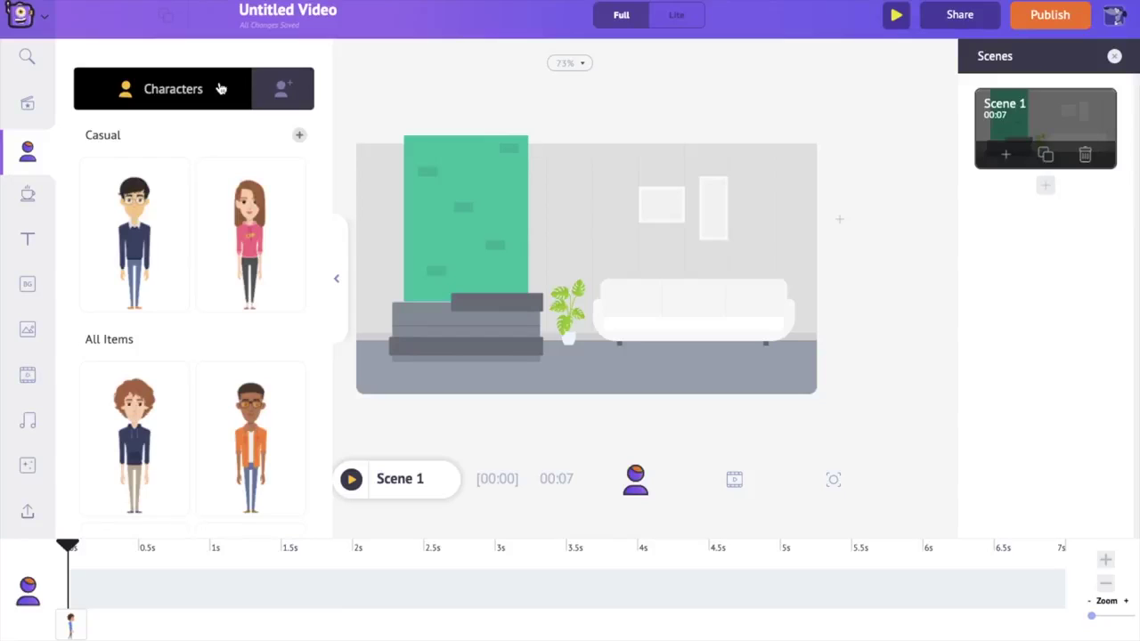
Step: Examine the libraries of video templates, characters and properties, including the shapes, office items and stickers
{"action": "left_click", "coordinate": [29, 118]}
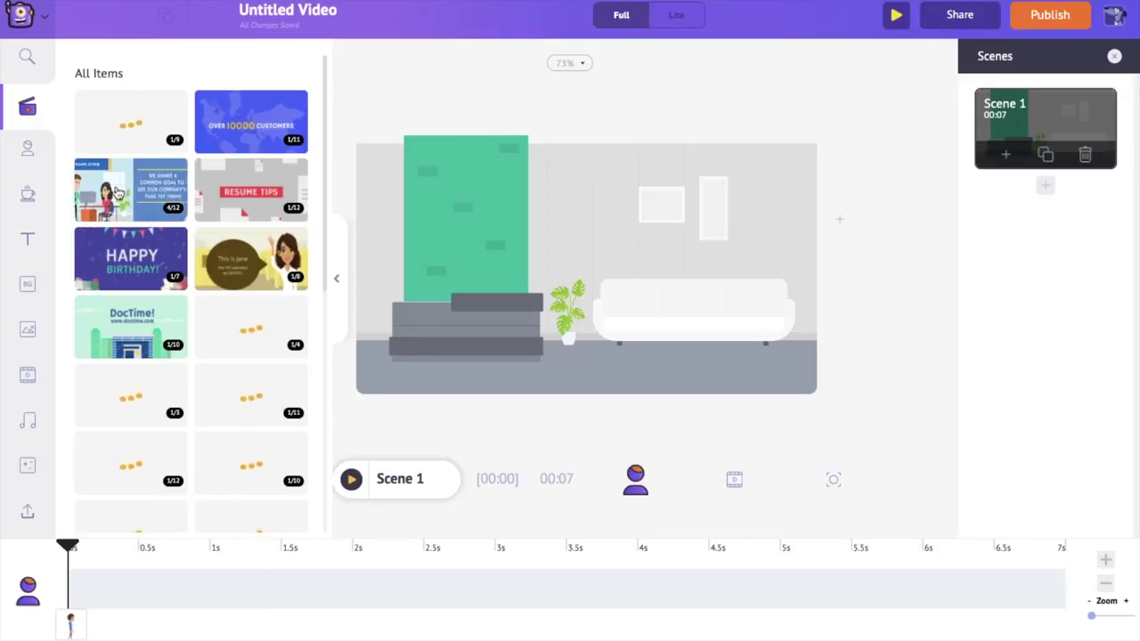
{"action": "left_click", "coordinate": [27, 155]}
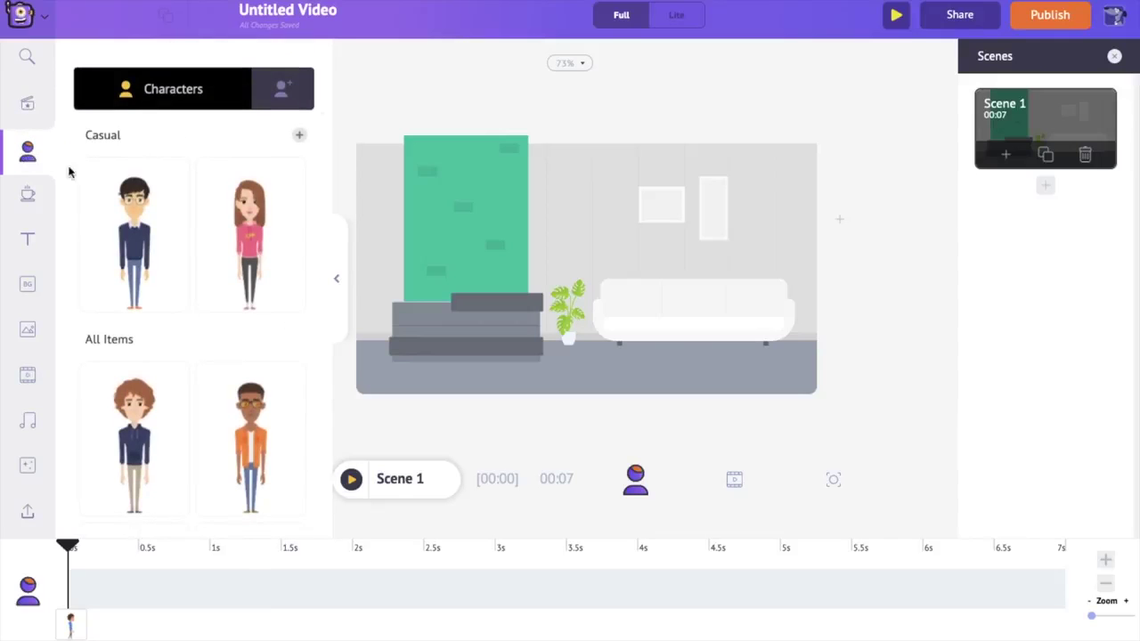
{"action": "scroll", "coordinate": [214, 351], "scroll_direction": "down", "scroll_amount": 1}
{"action": "scroll", "coordinate": [214, 351], "scroll_direction": "down", "scroll_amount": 1}
{"action": "scroll", "coordinate": [214, 354], "scroll_direction": "up", "scroll_amount": 3}
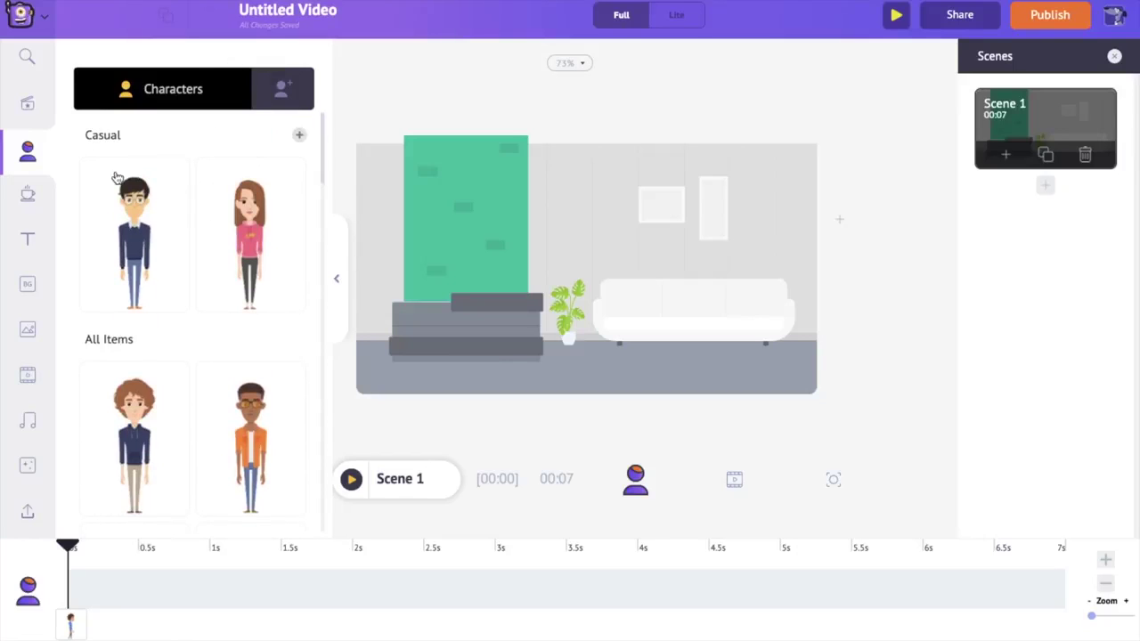
{"action": "left_click", "coordinate": [29, 202]}
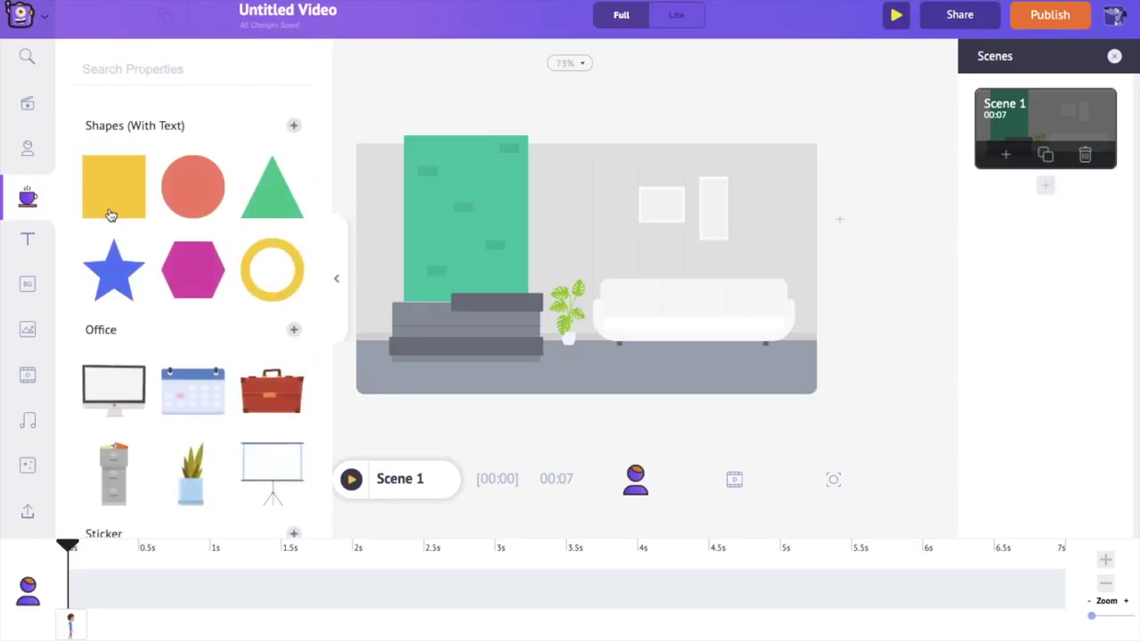
{"action": "scroll", "coordinate": [205, 308], "scroll_direction": "down", "scroll_amount": 3}
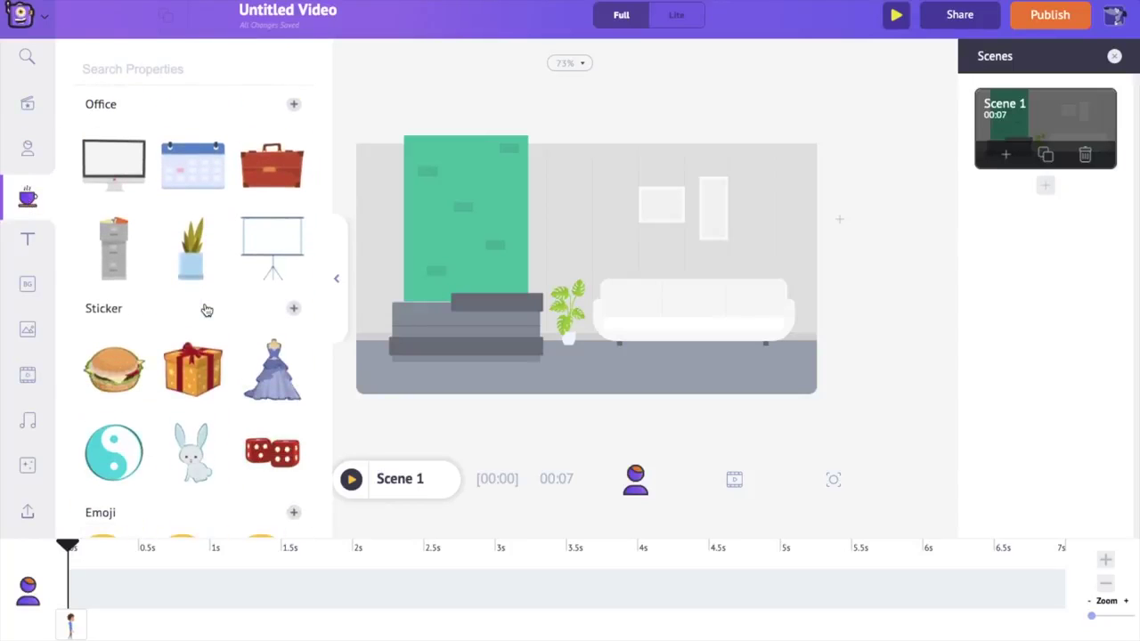
{"action": "scroll", "coordinate": [206, 309], "scroll_direction": "down", "scroll_amount": 3}
{"action": "scroll", "coordinate": [206, 309], "scroll_direction": "up", "scroll_amount": 5}
Step: Examine the text styles, the background categories, and the image and music libraries
{"action": "left_click", "coordinate": [28, 238]}
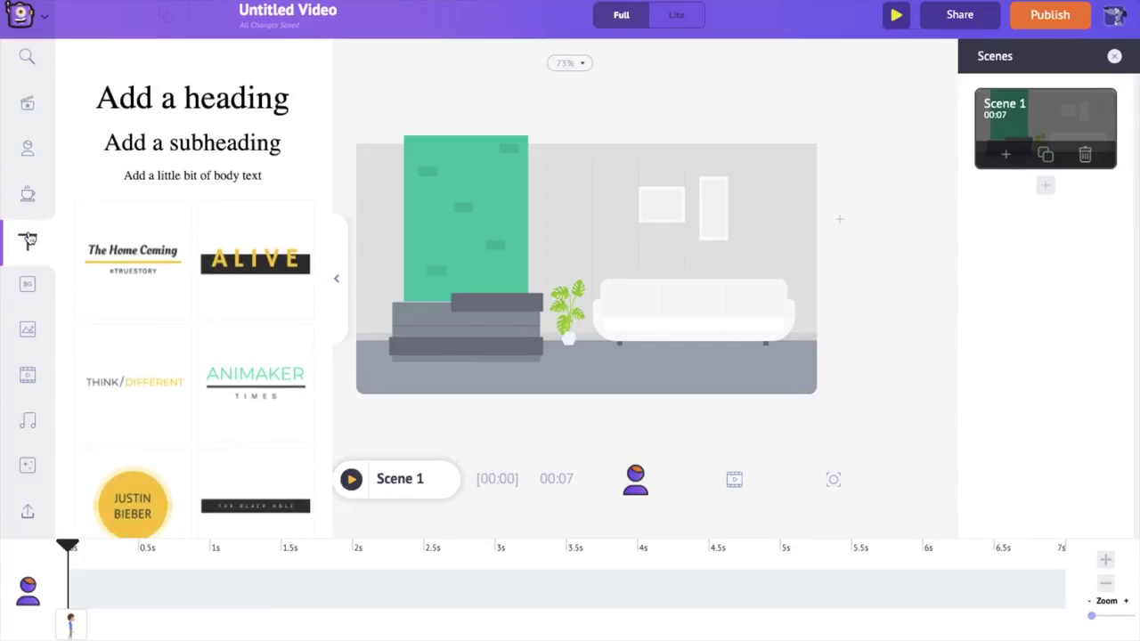
{"action": "scroll", "coordinate": [176, 315], "scroll_direction": "down", "scroll_amount": 2}
{"action": "scroll", "coordinate": [178, 316], "scroll_direction": "up", "scroll_amount": 1}
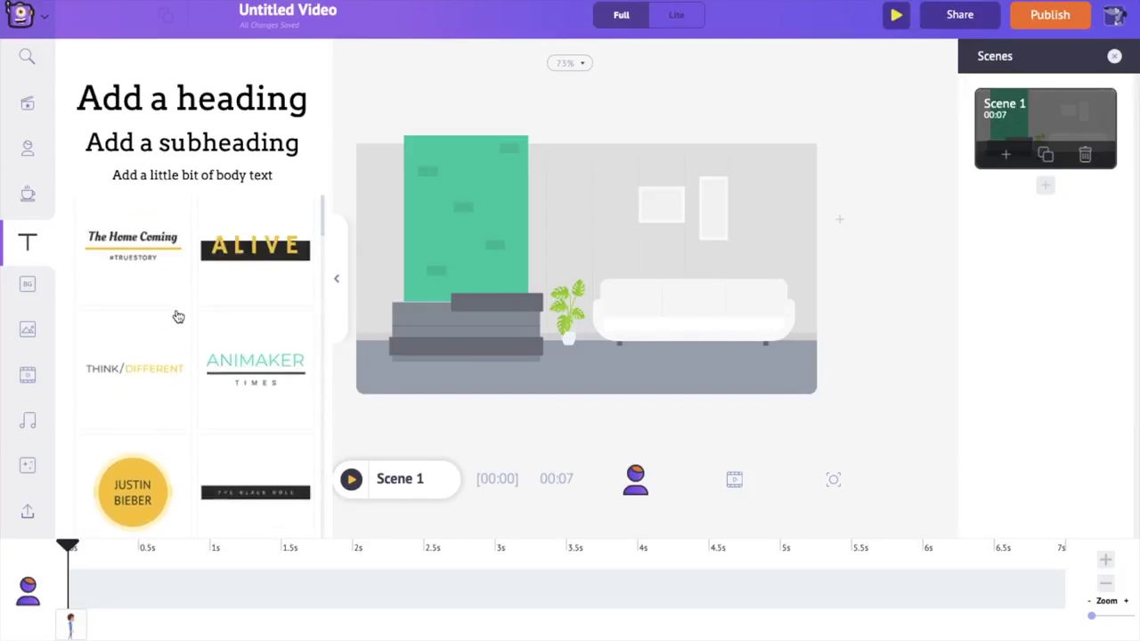
{"action": "scroll", "coordinate": [175, 316], "scroll_direction": "down", "scroll_amount": 3}
{"action": "scroll", "coordinate": [172, 403], "scroll_direction": "up", "scroll_amount": 2}
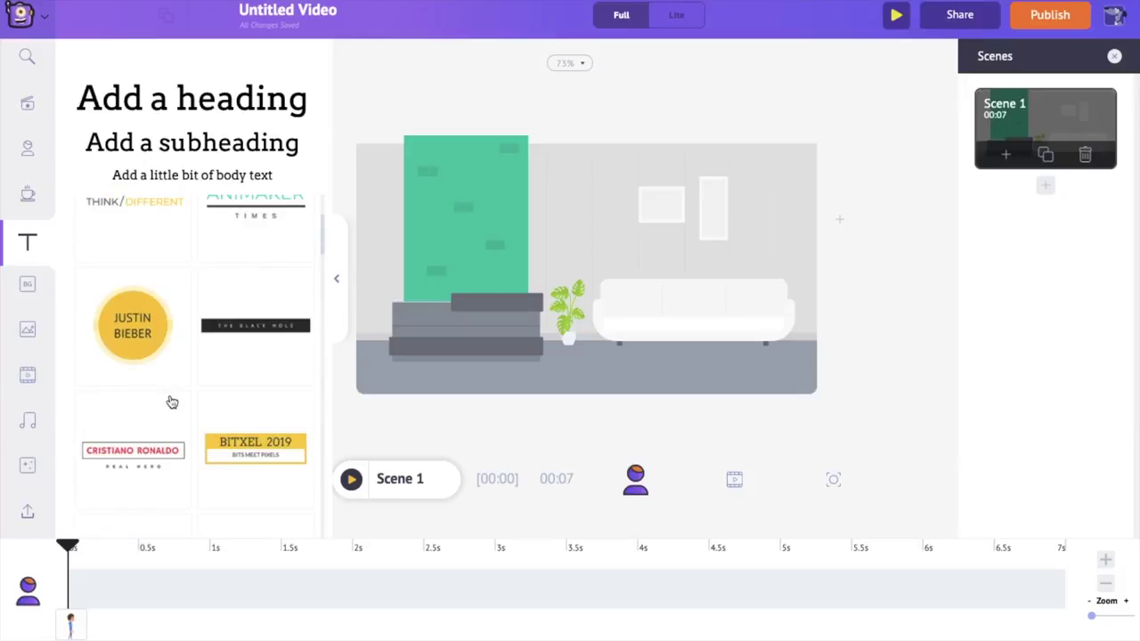
{"action": "scroll", "coordinate": [172, 403], "scroll_direction": "up", "scroll_amount": 2}
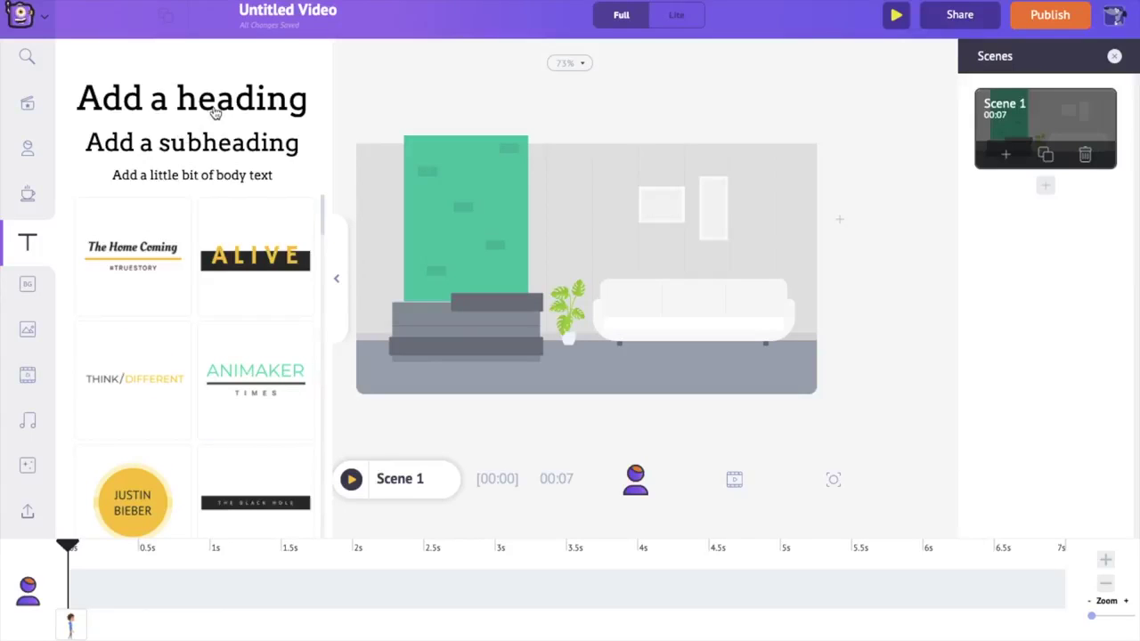
{"action": "left_click", "coordinate": [28, 295]}
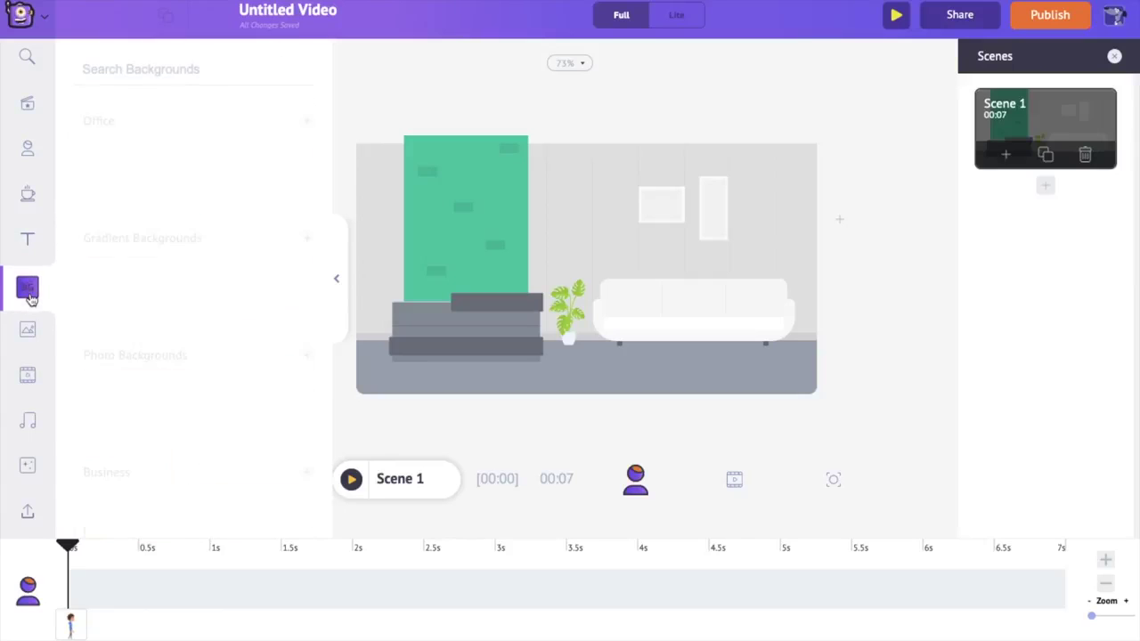
{"action": "scroll", "coordinate": [210, 348], "scroll_direction": "down", "scroll_amount": 2}
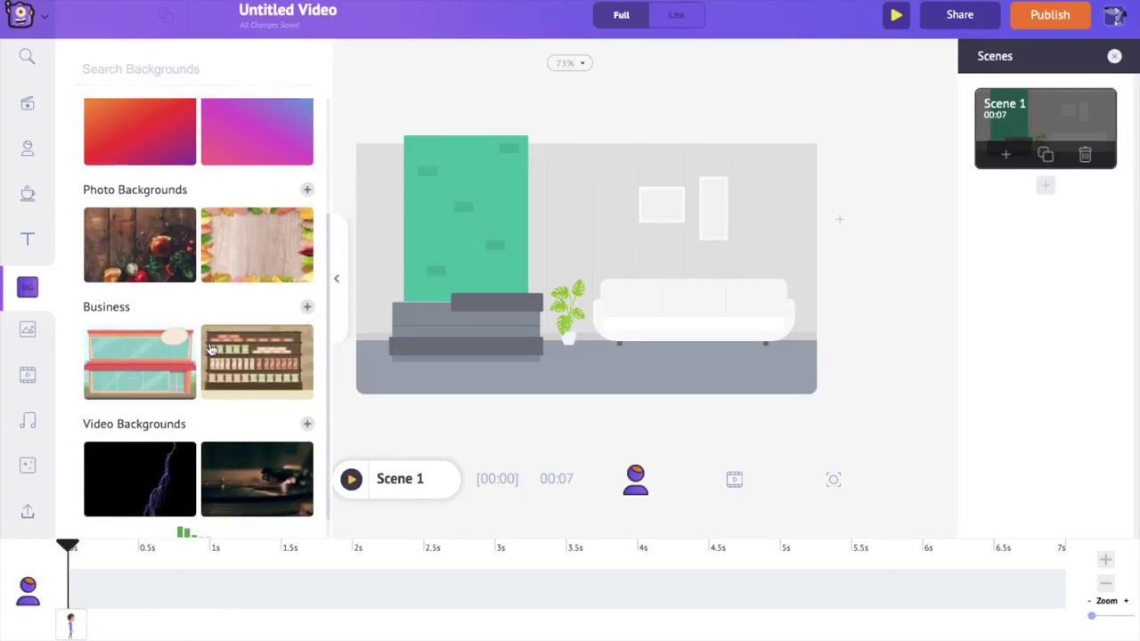
{"action": "scroll", "coordinate": [211, 349], "scroll_direction": "down", "scroll_amount": 1}
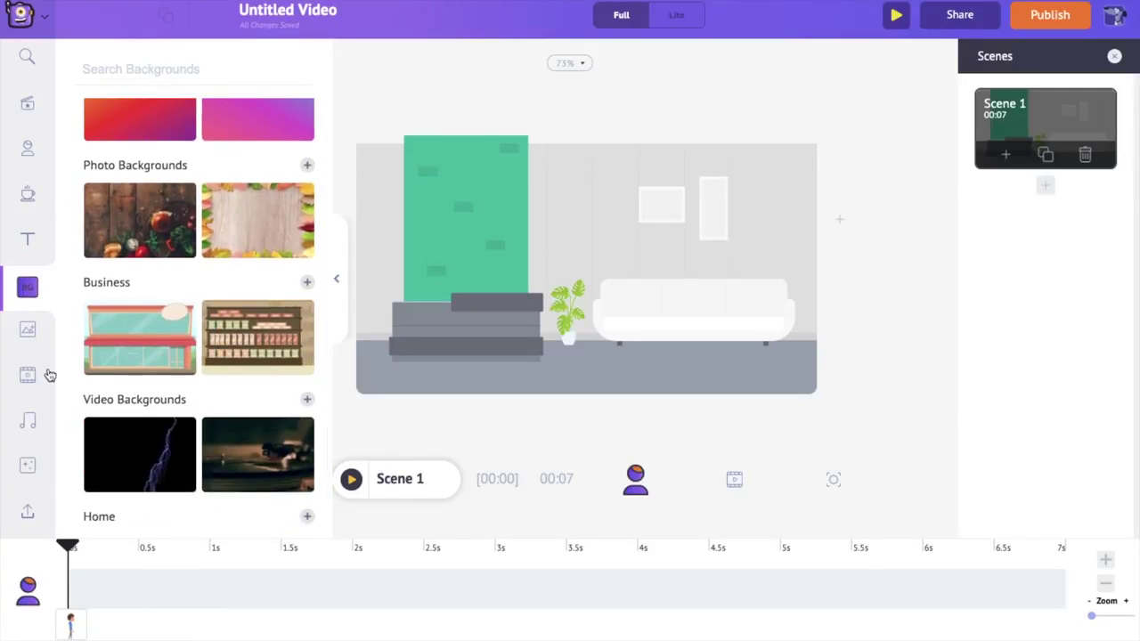
{"action": "left_click", "coordinate": [28, 345]}
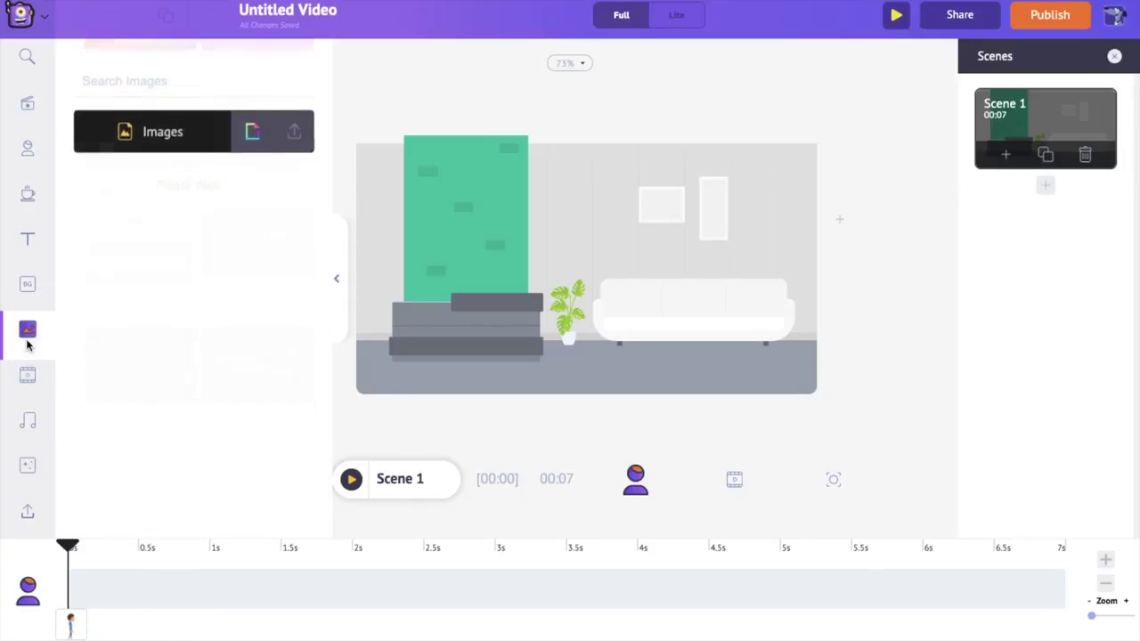
{"action": "left_click", "coordinate": [27, 378]}
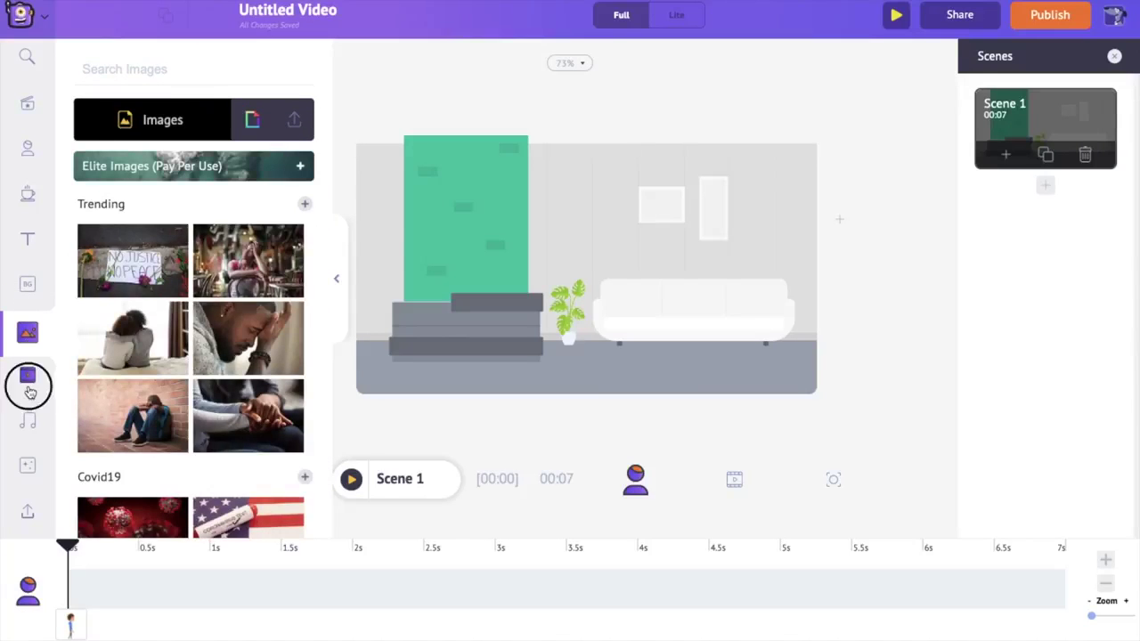
{"action": "left_click", "coordinate": [28, 344]}
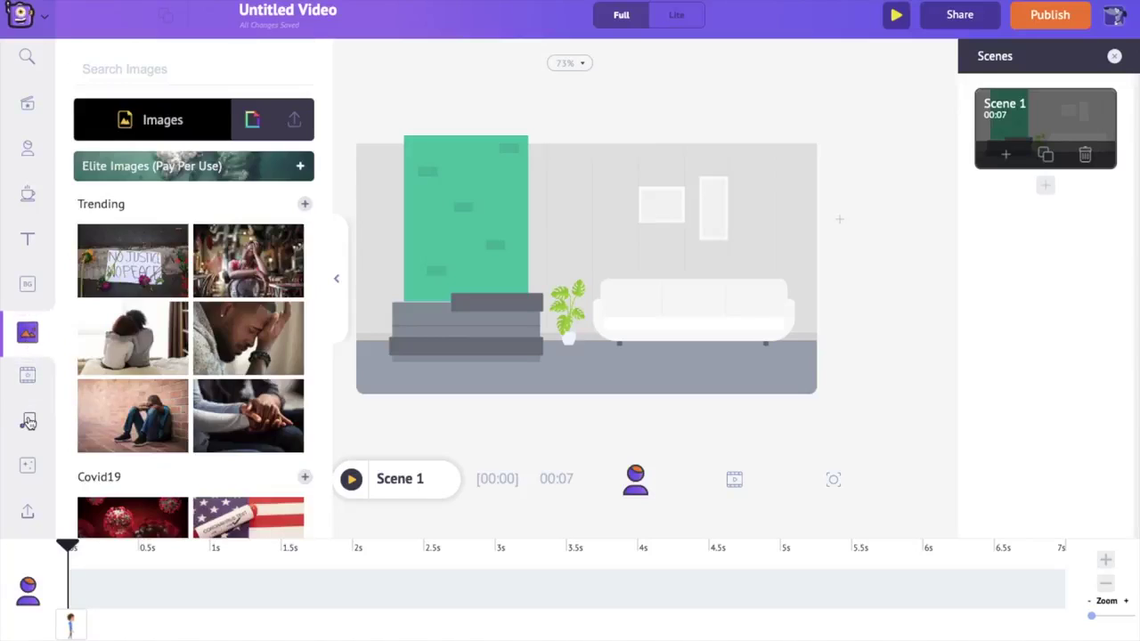
{"action": "left_click", "coordinate": [28, 423]}
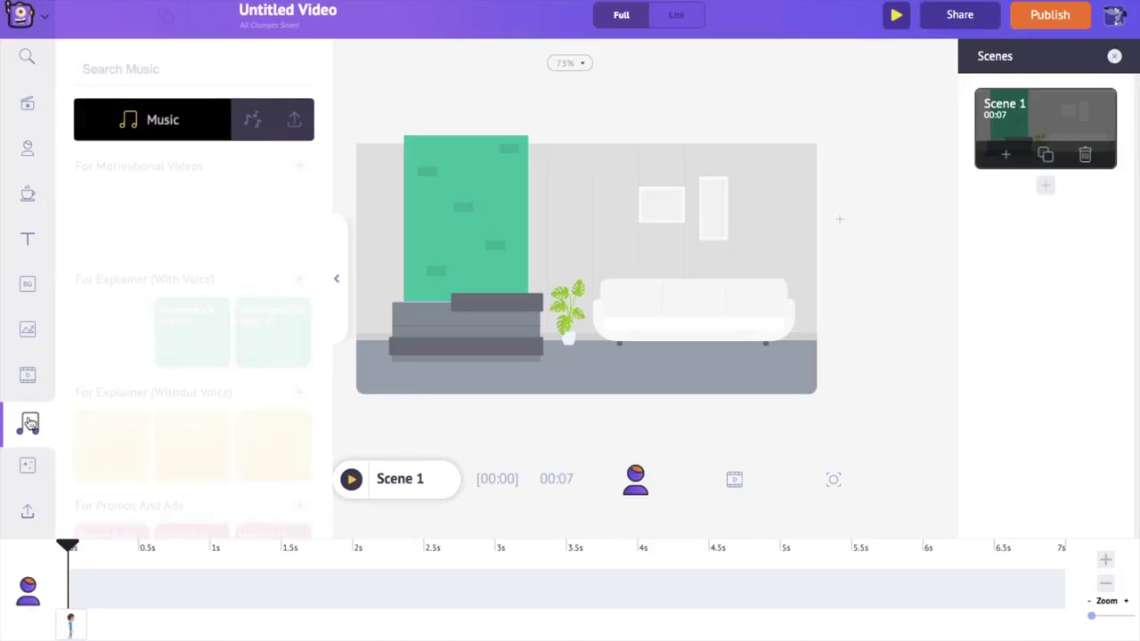